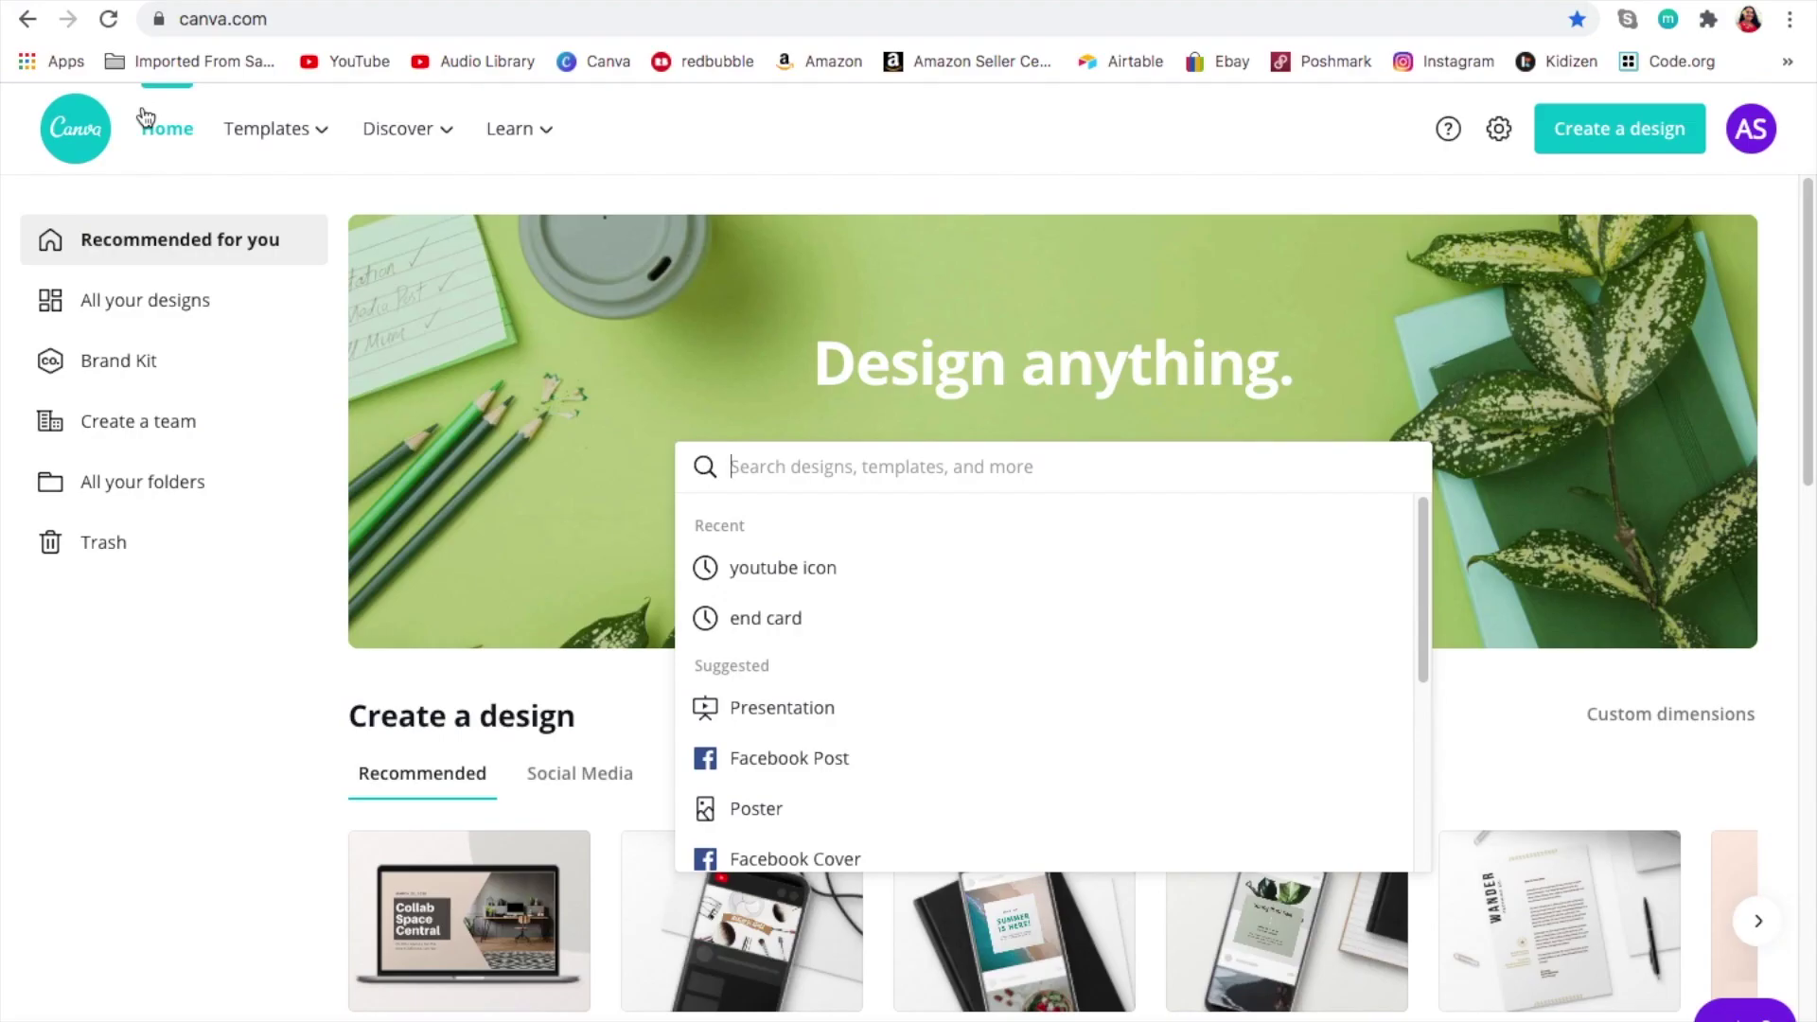
- Dismiss the recent search suggestions on Canva's home page
left_click(1005, 112)
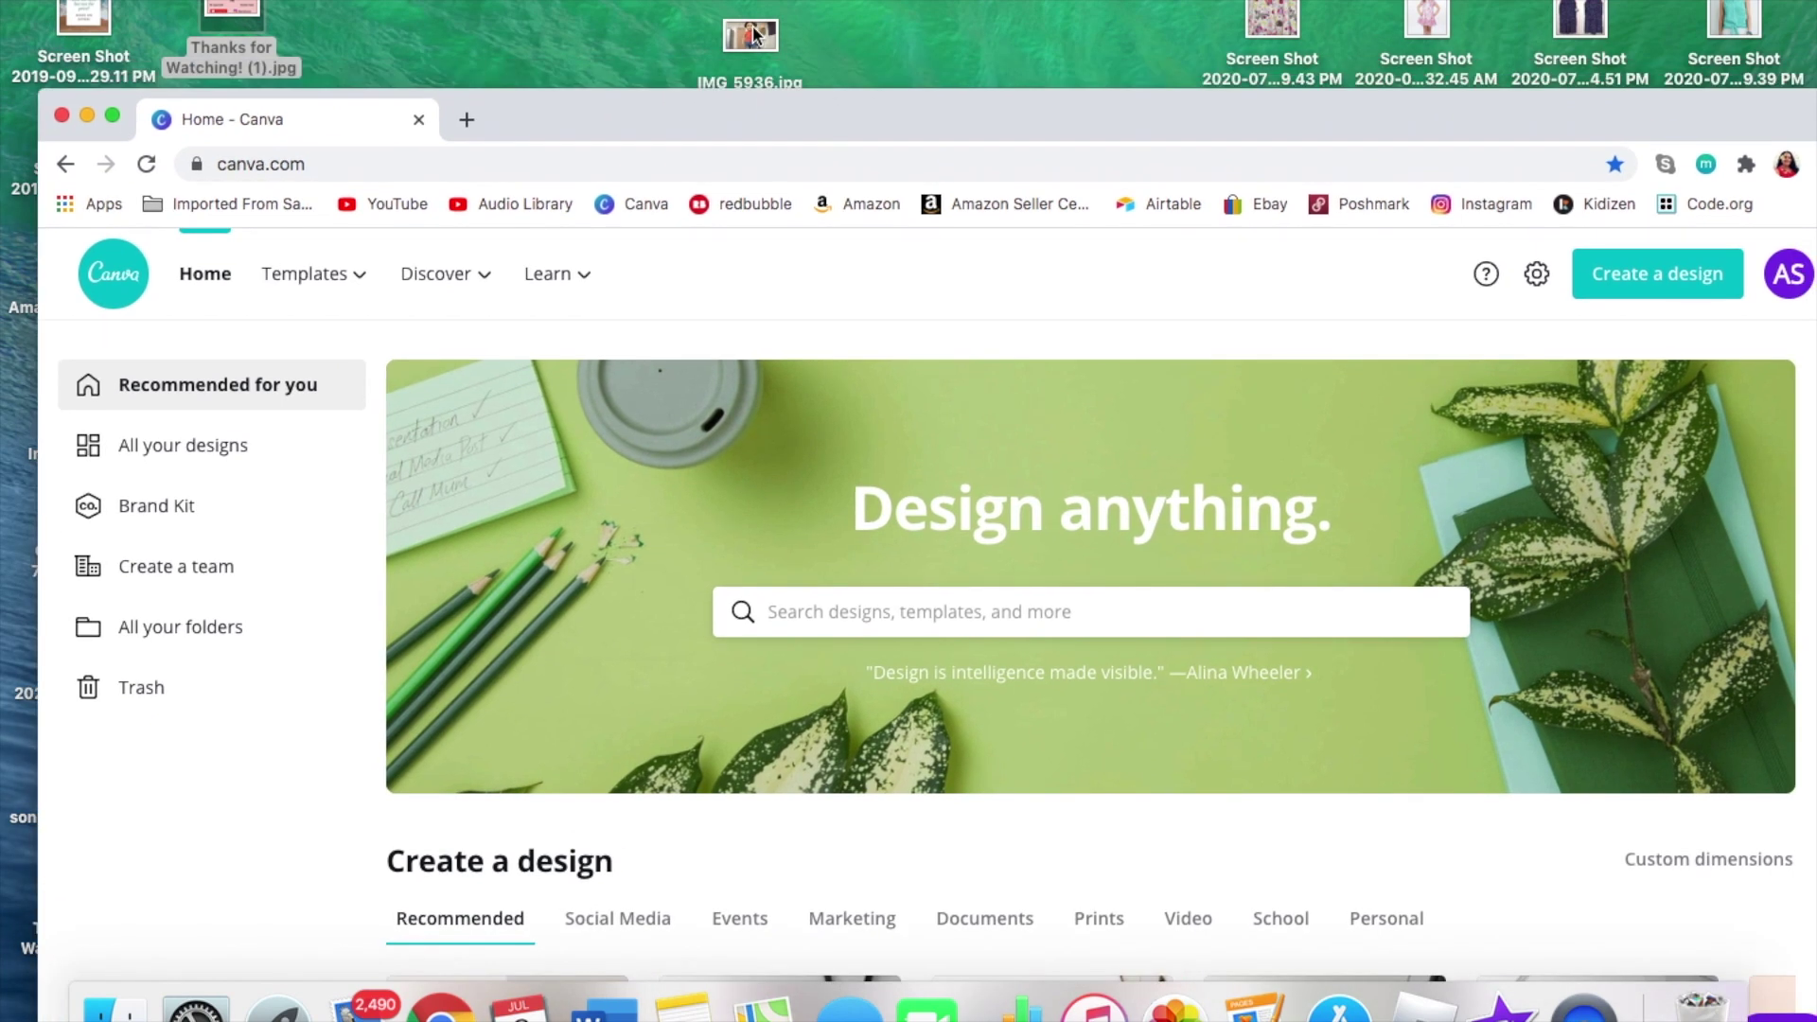
double_click(754, 35)
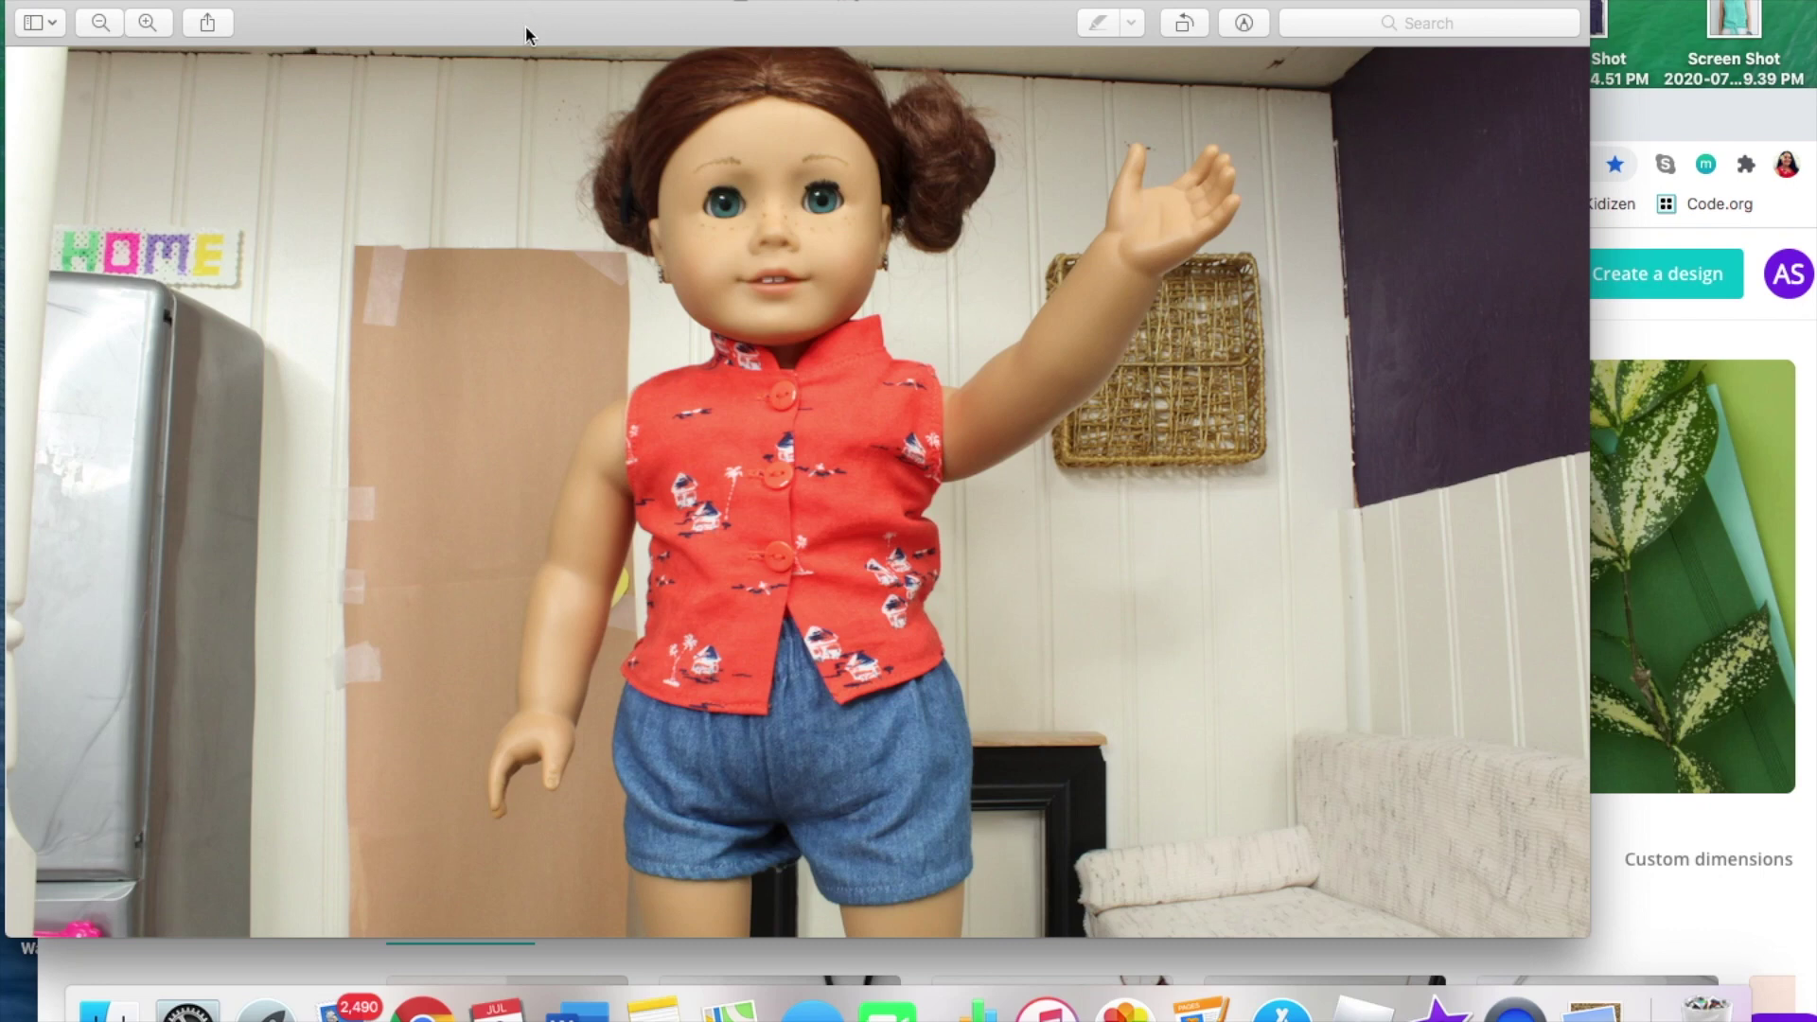
left_click_drag(522, 10, 804, 61)
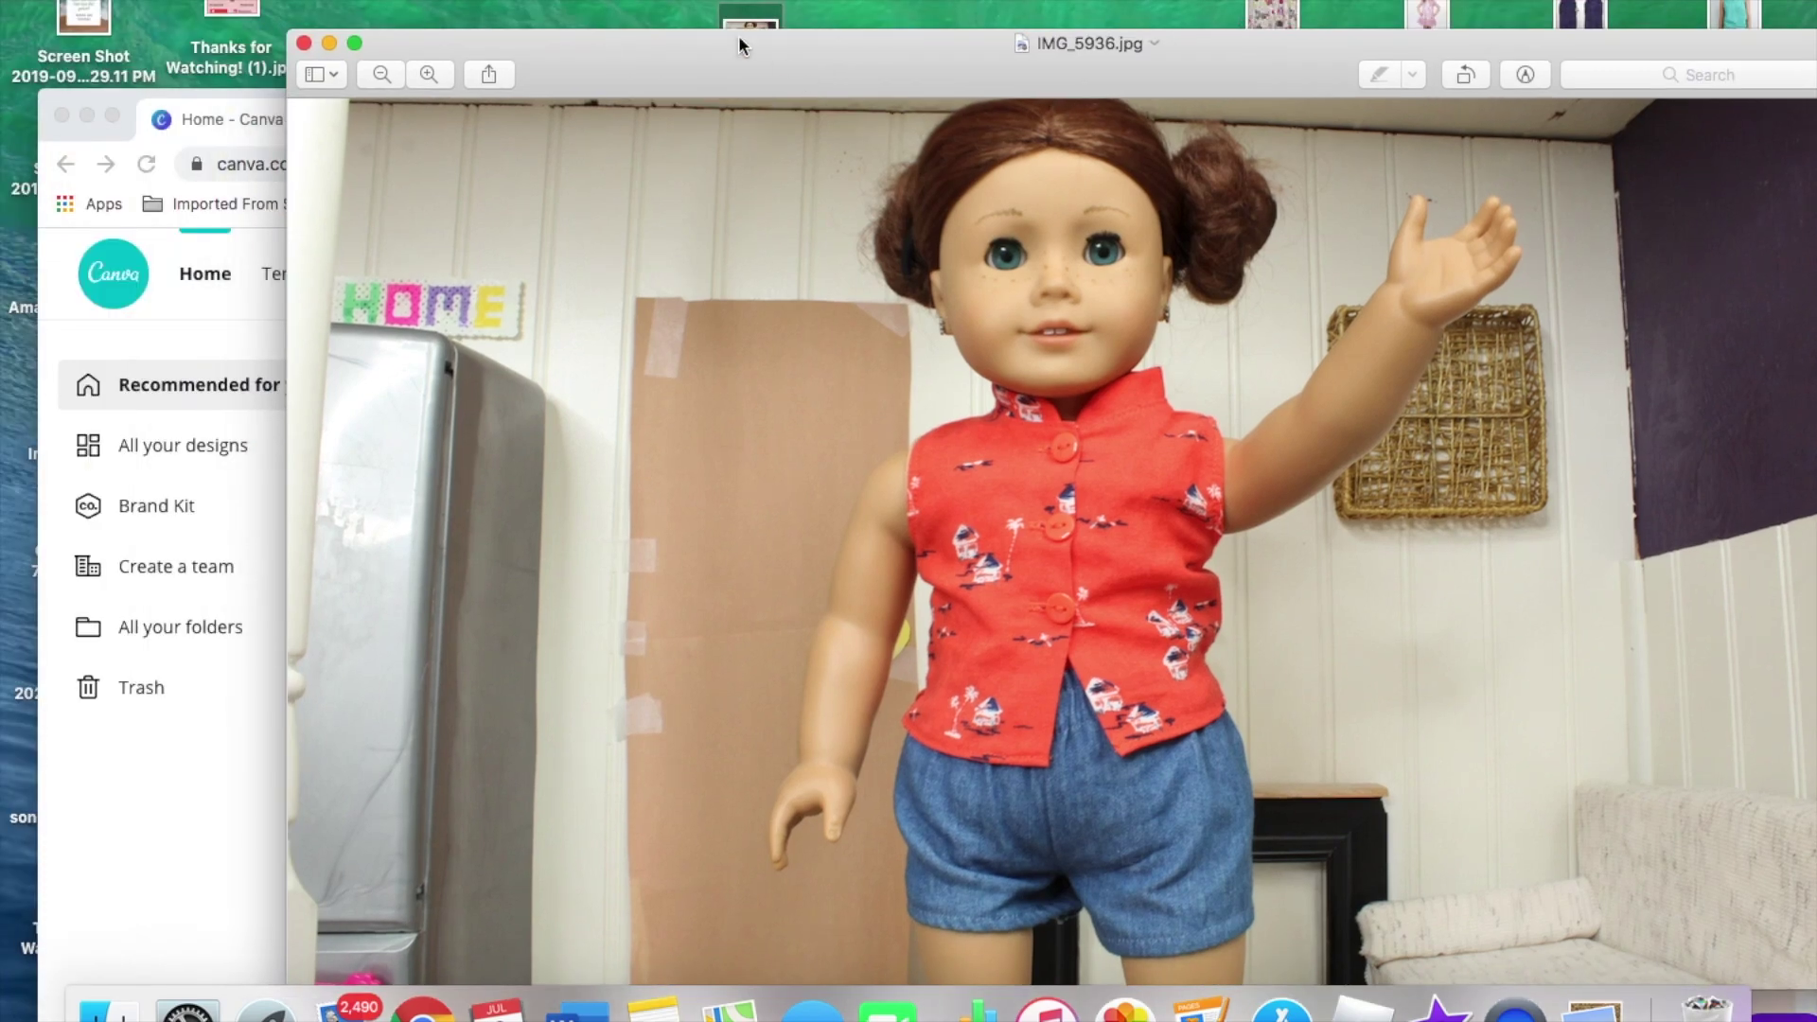
left_click(301, 43)
left_click_drag(579, 125, 609, 87)
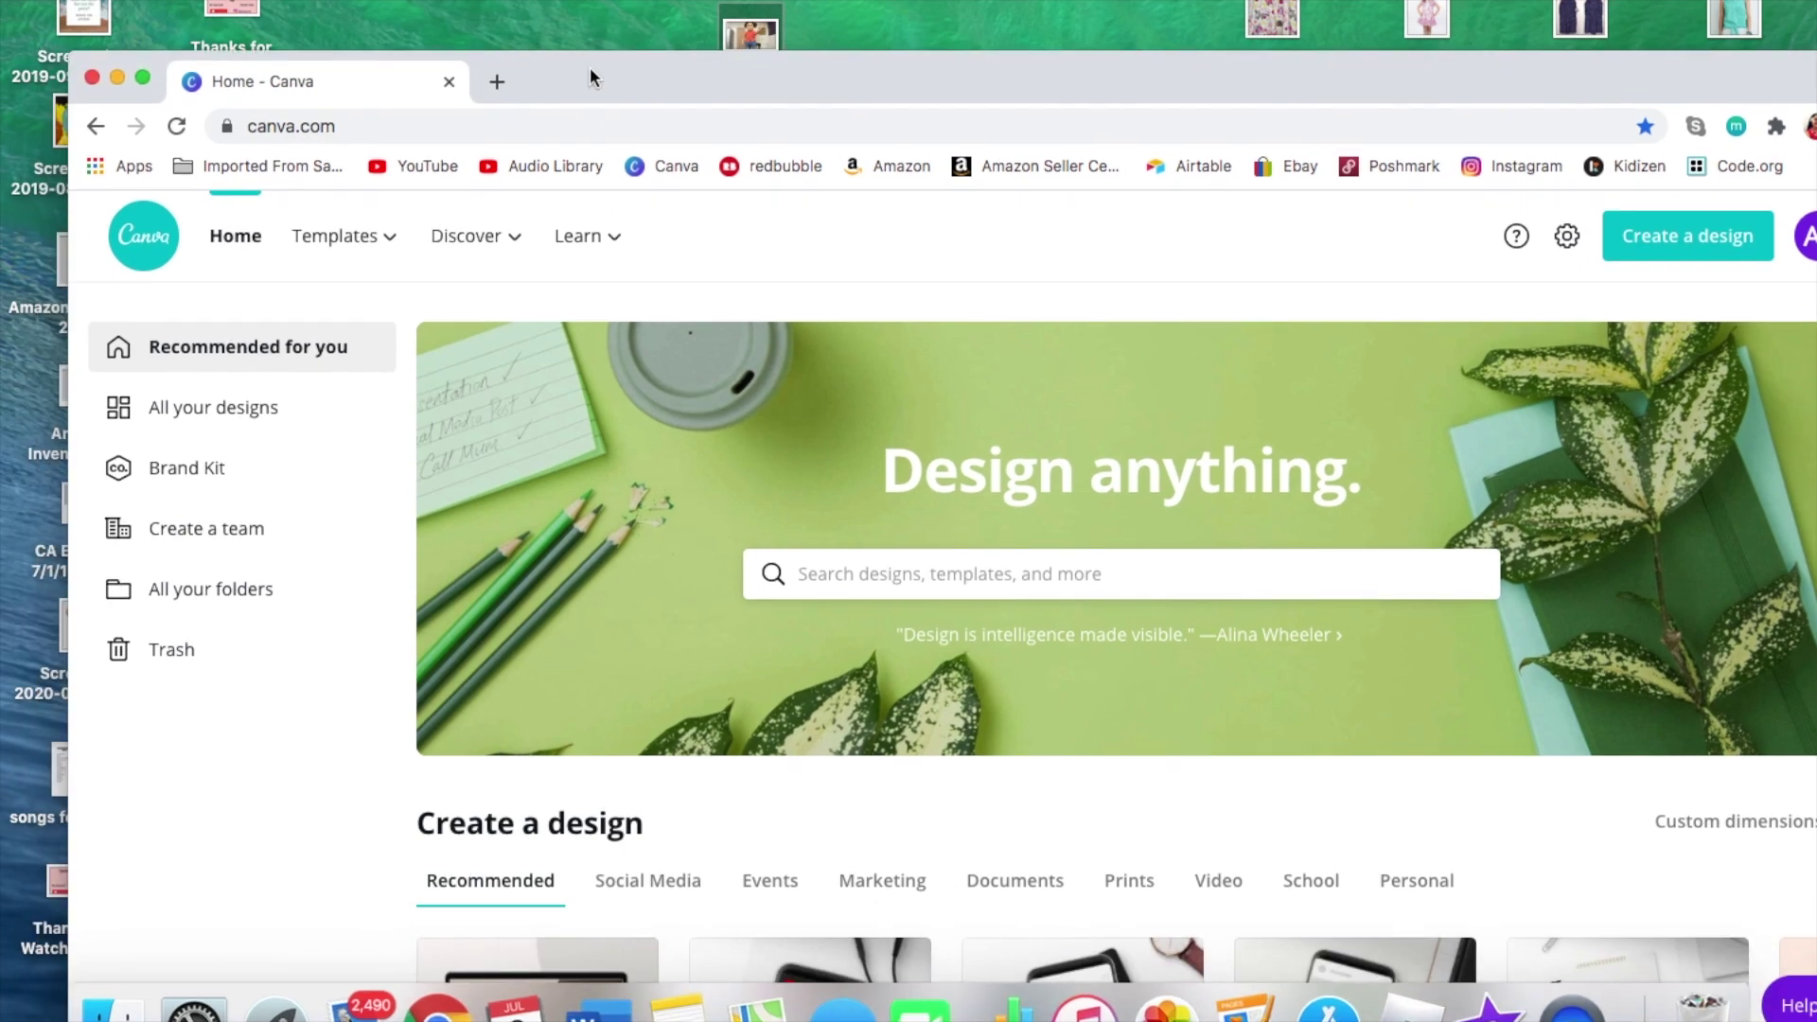
- Create a blank custom 1920 × 1080 px design with the browser in full screen
left_click(143, 77)
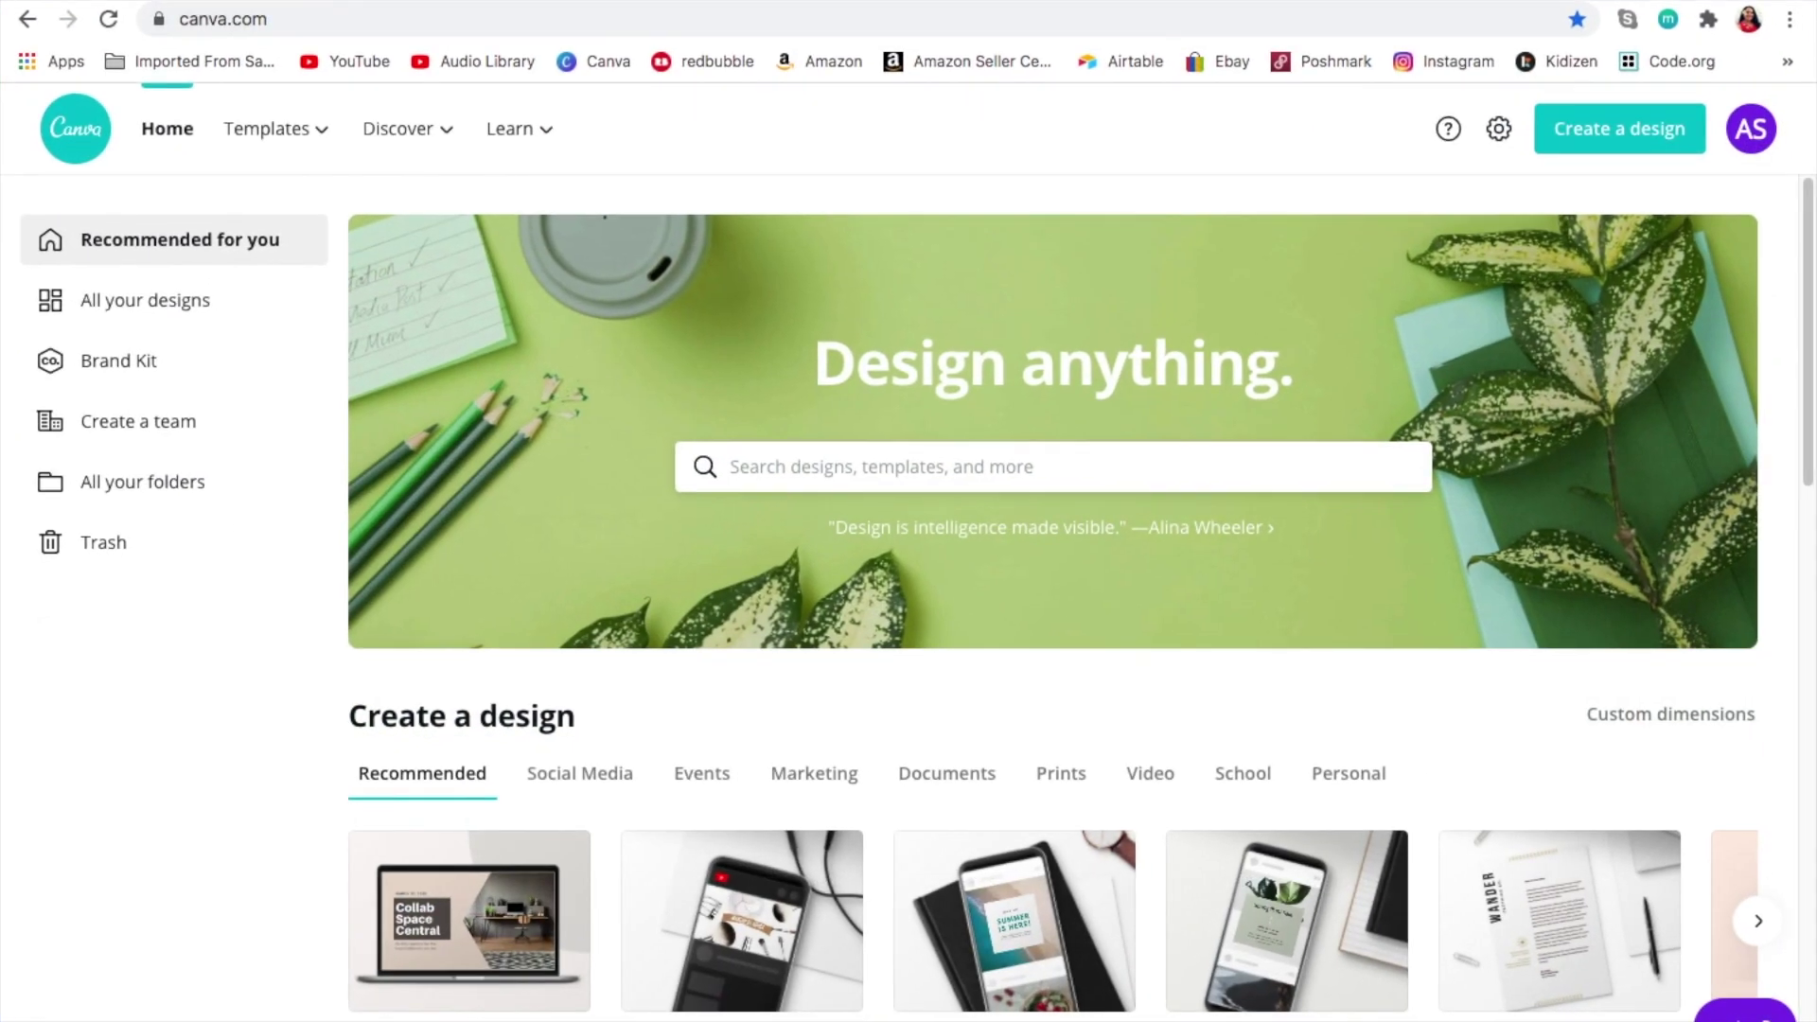
left_click(1601, 127)
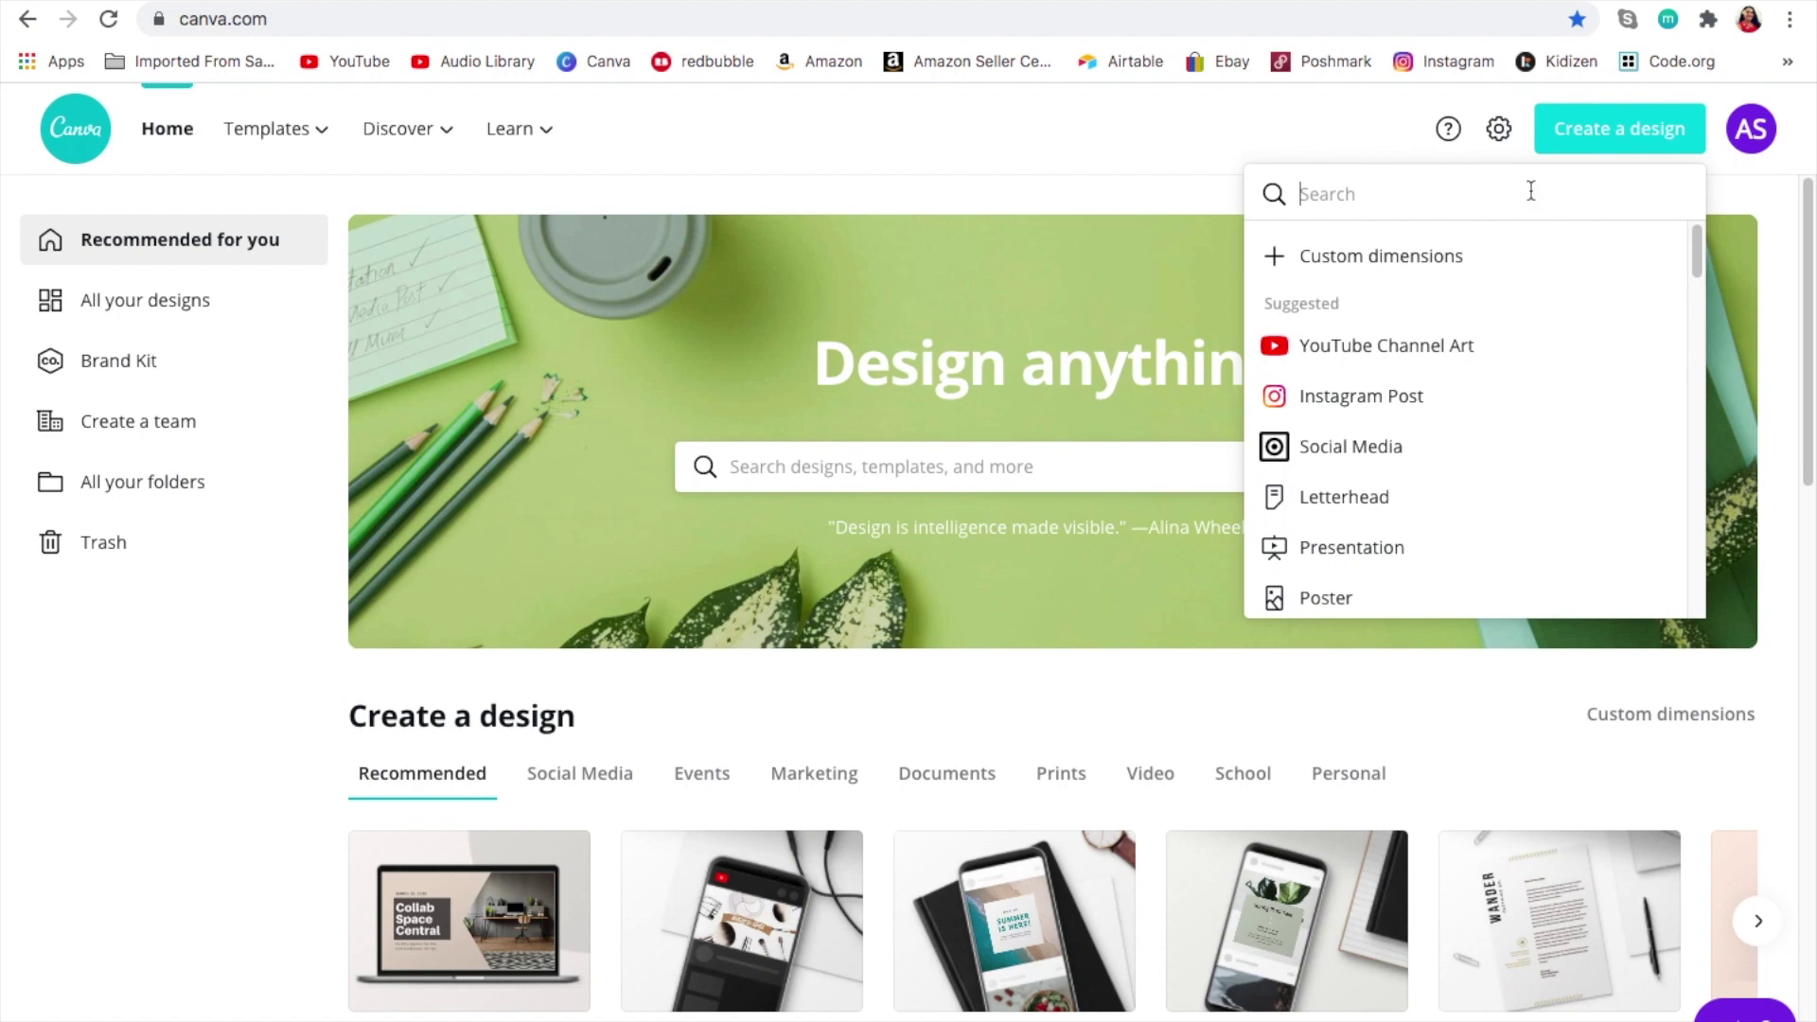
left_click(1465, 260)
type("1920")
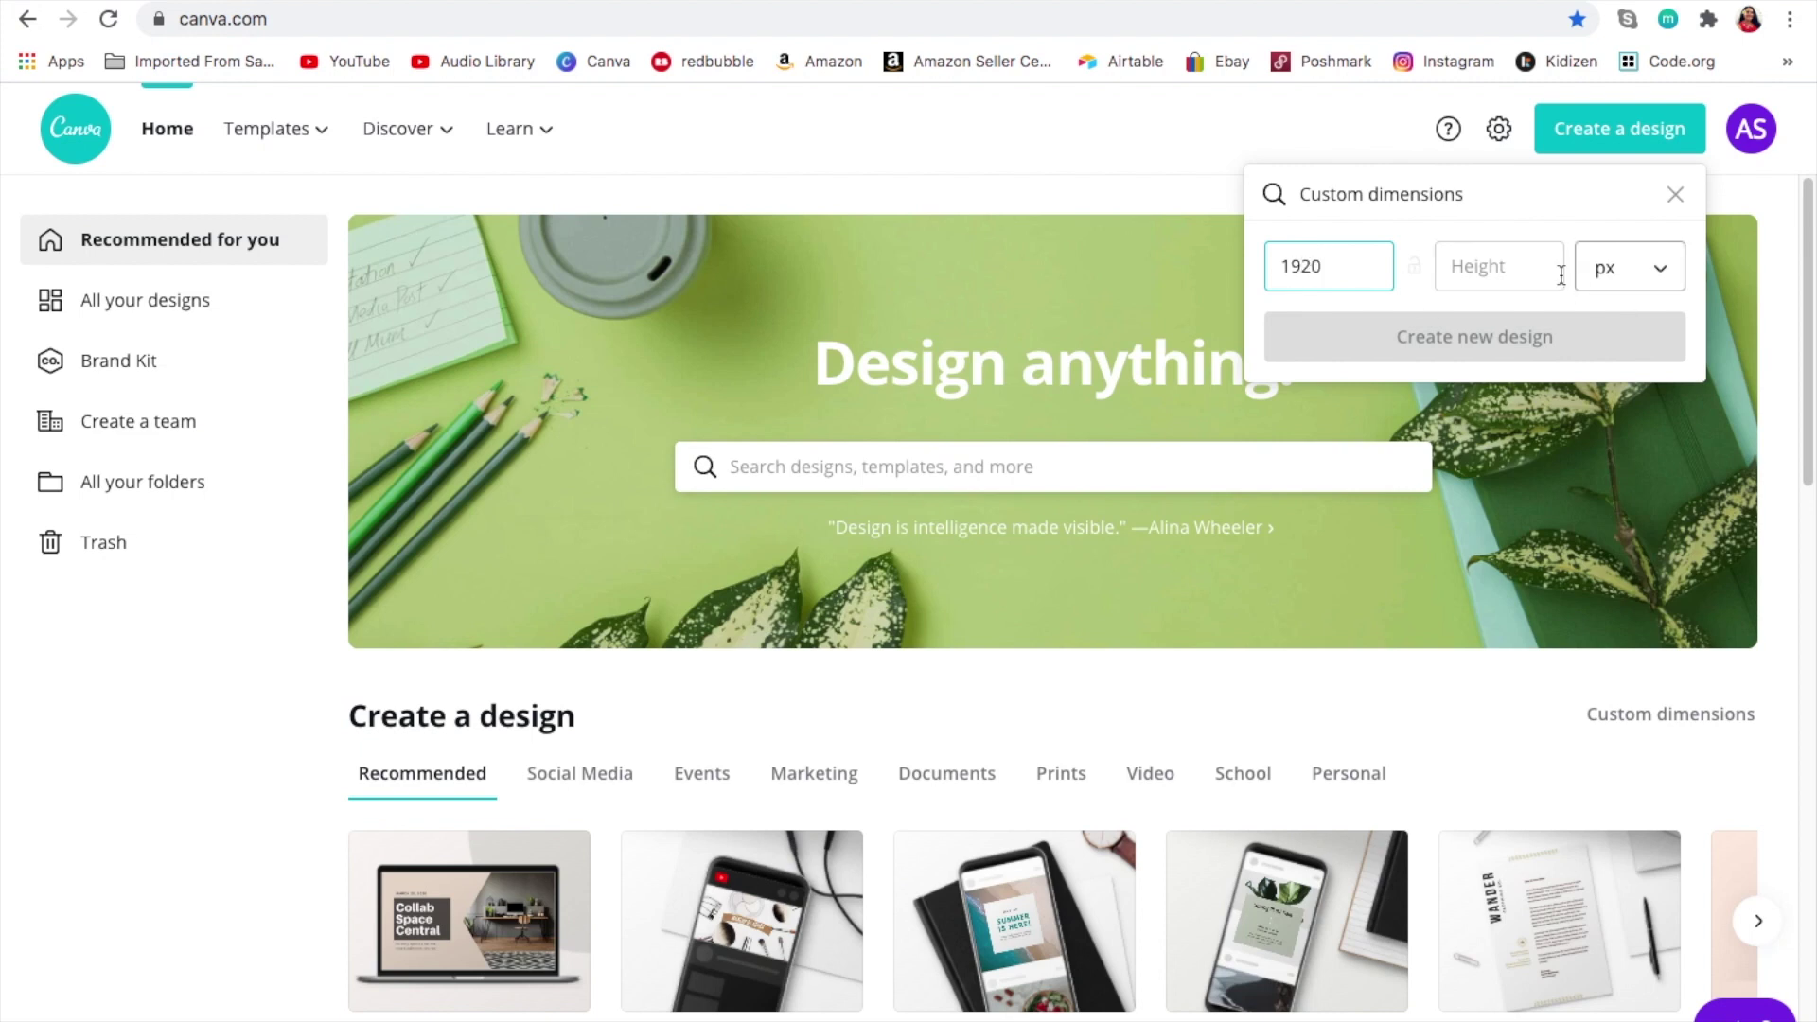
key("Tab")
type("1080")
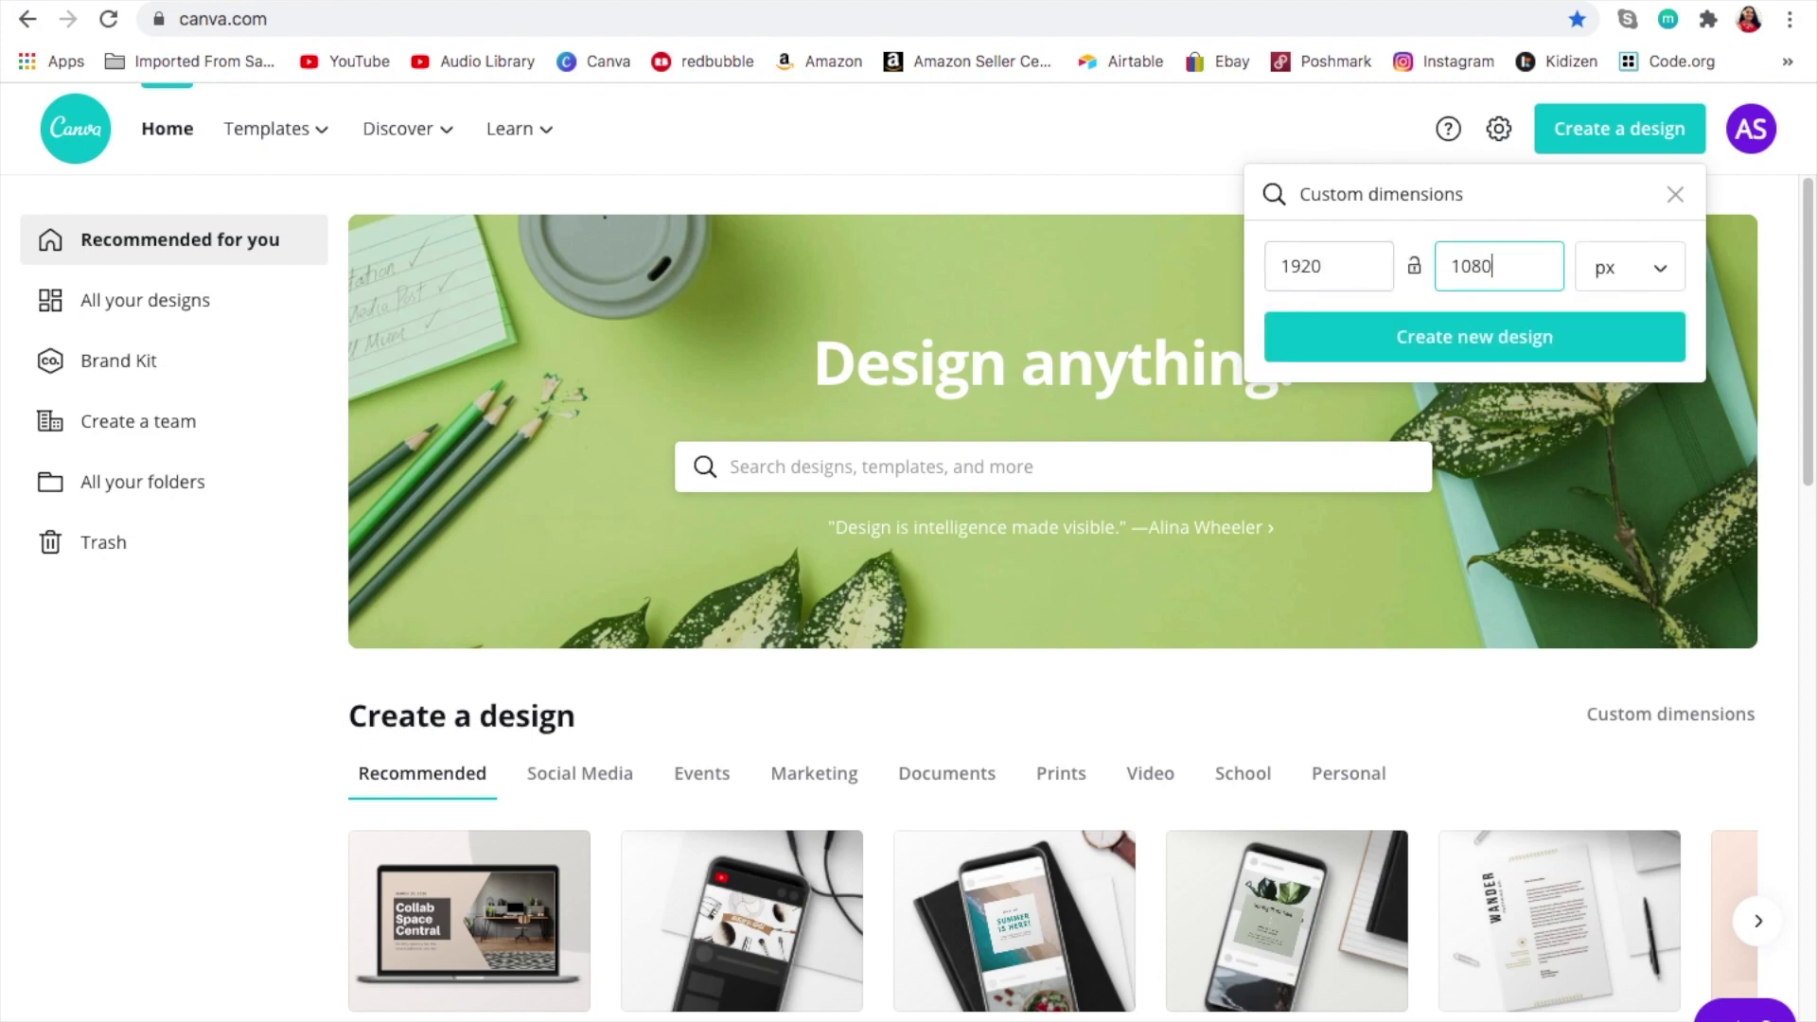
left_click(1478, 338)
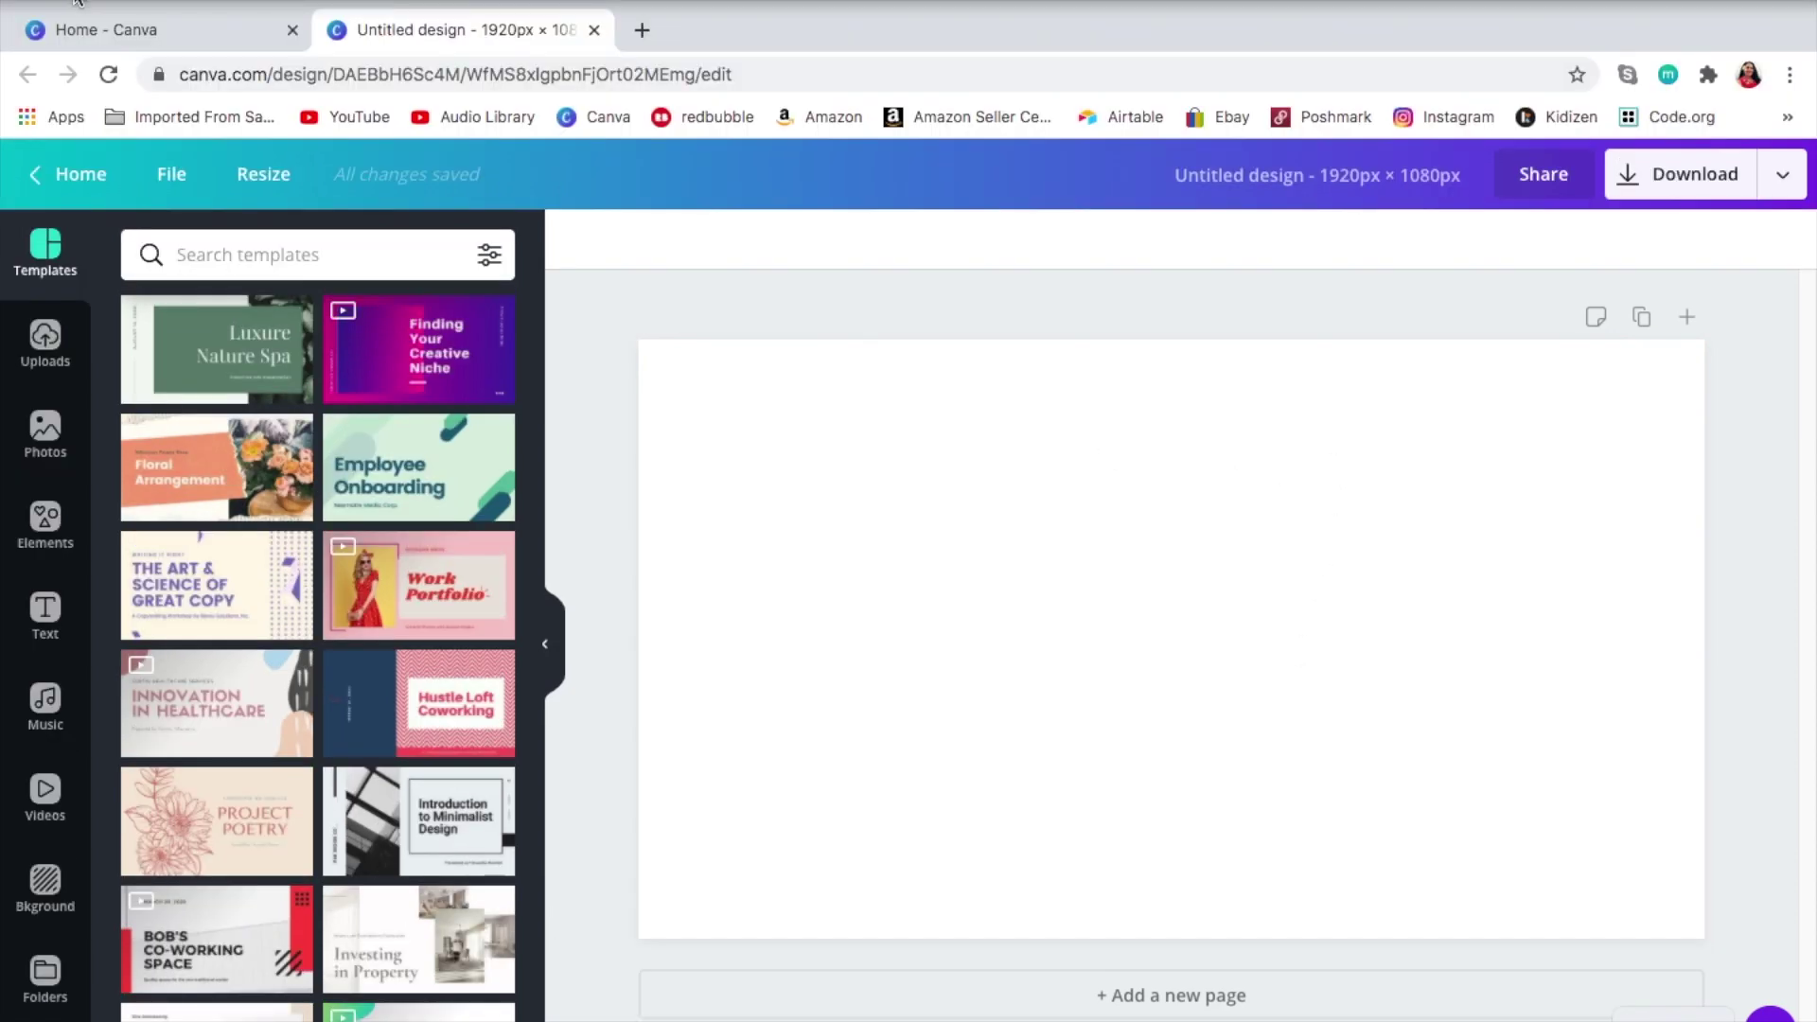
- Upload the doll photo from the desktop and centre it on the page at 1156 × 650
key("ctrl+super+f")
left_click_drag(769, 35, 932, 473)
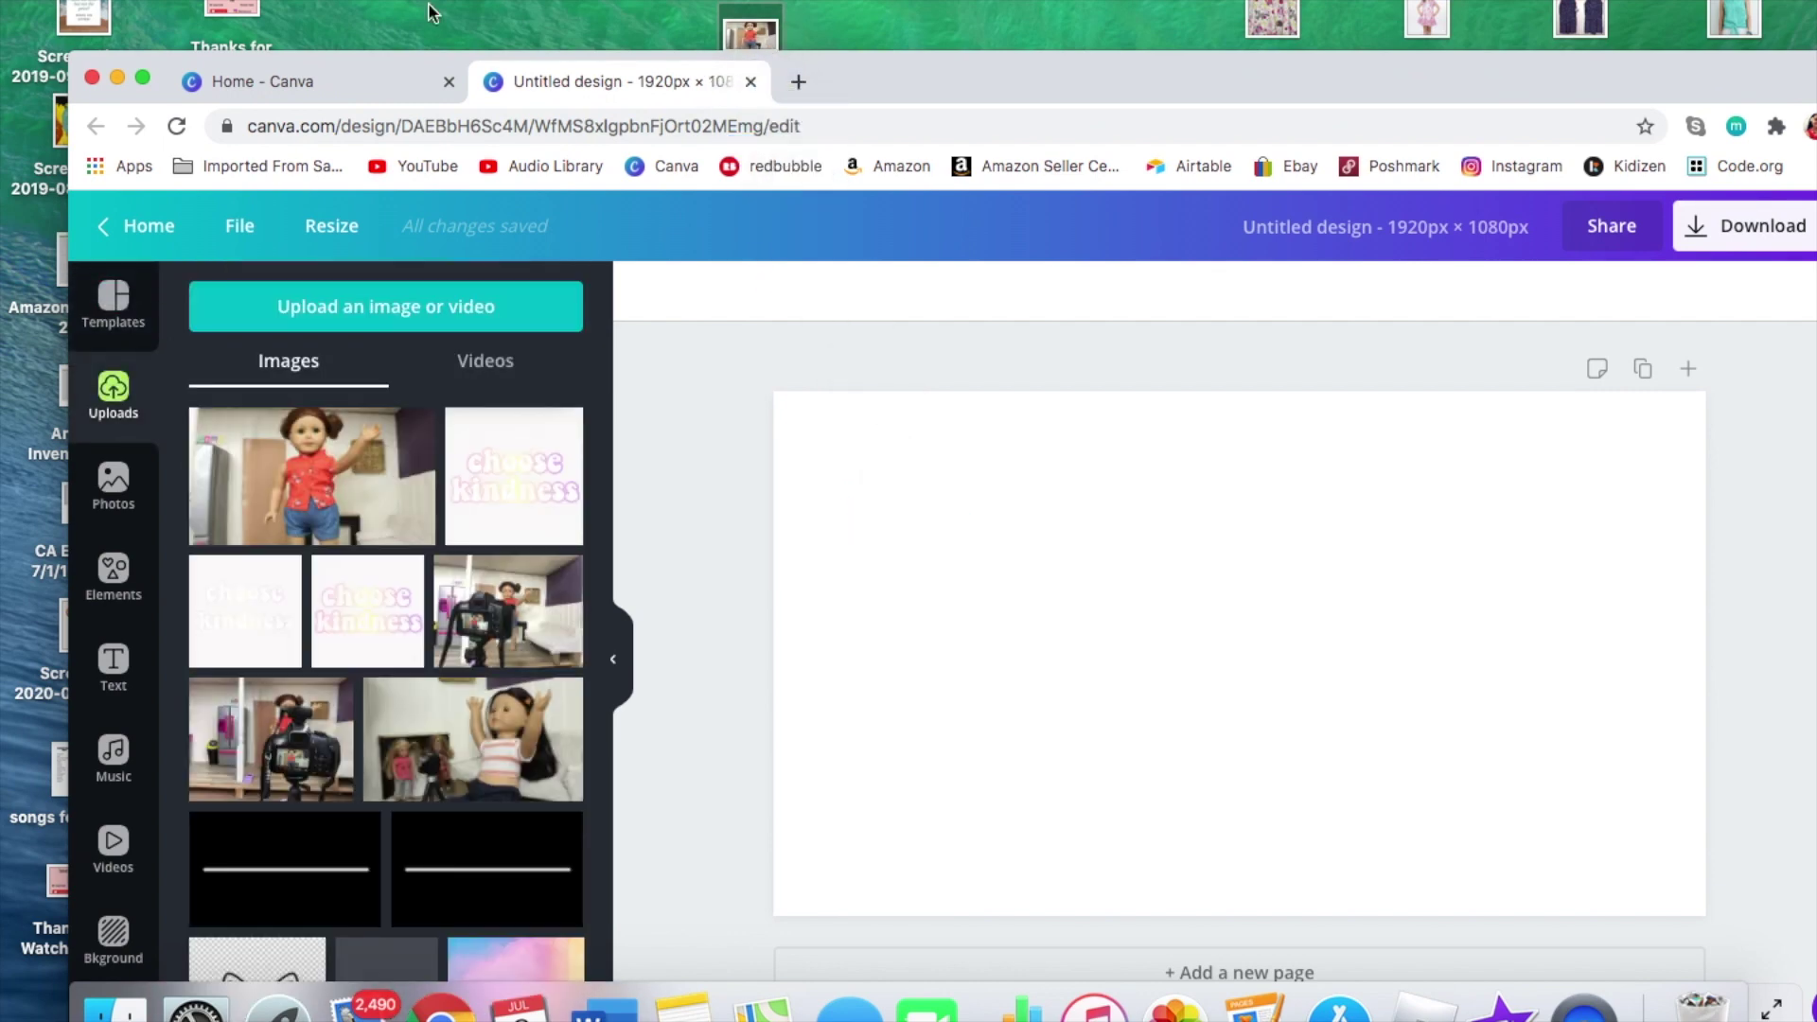
left_click(143, 77)
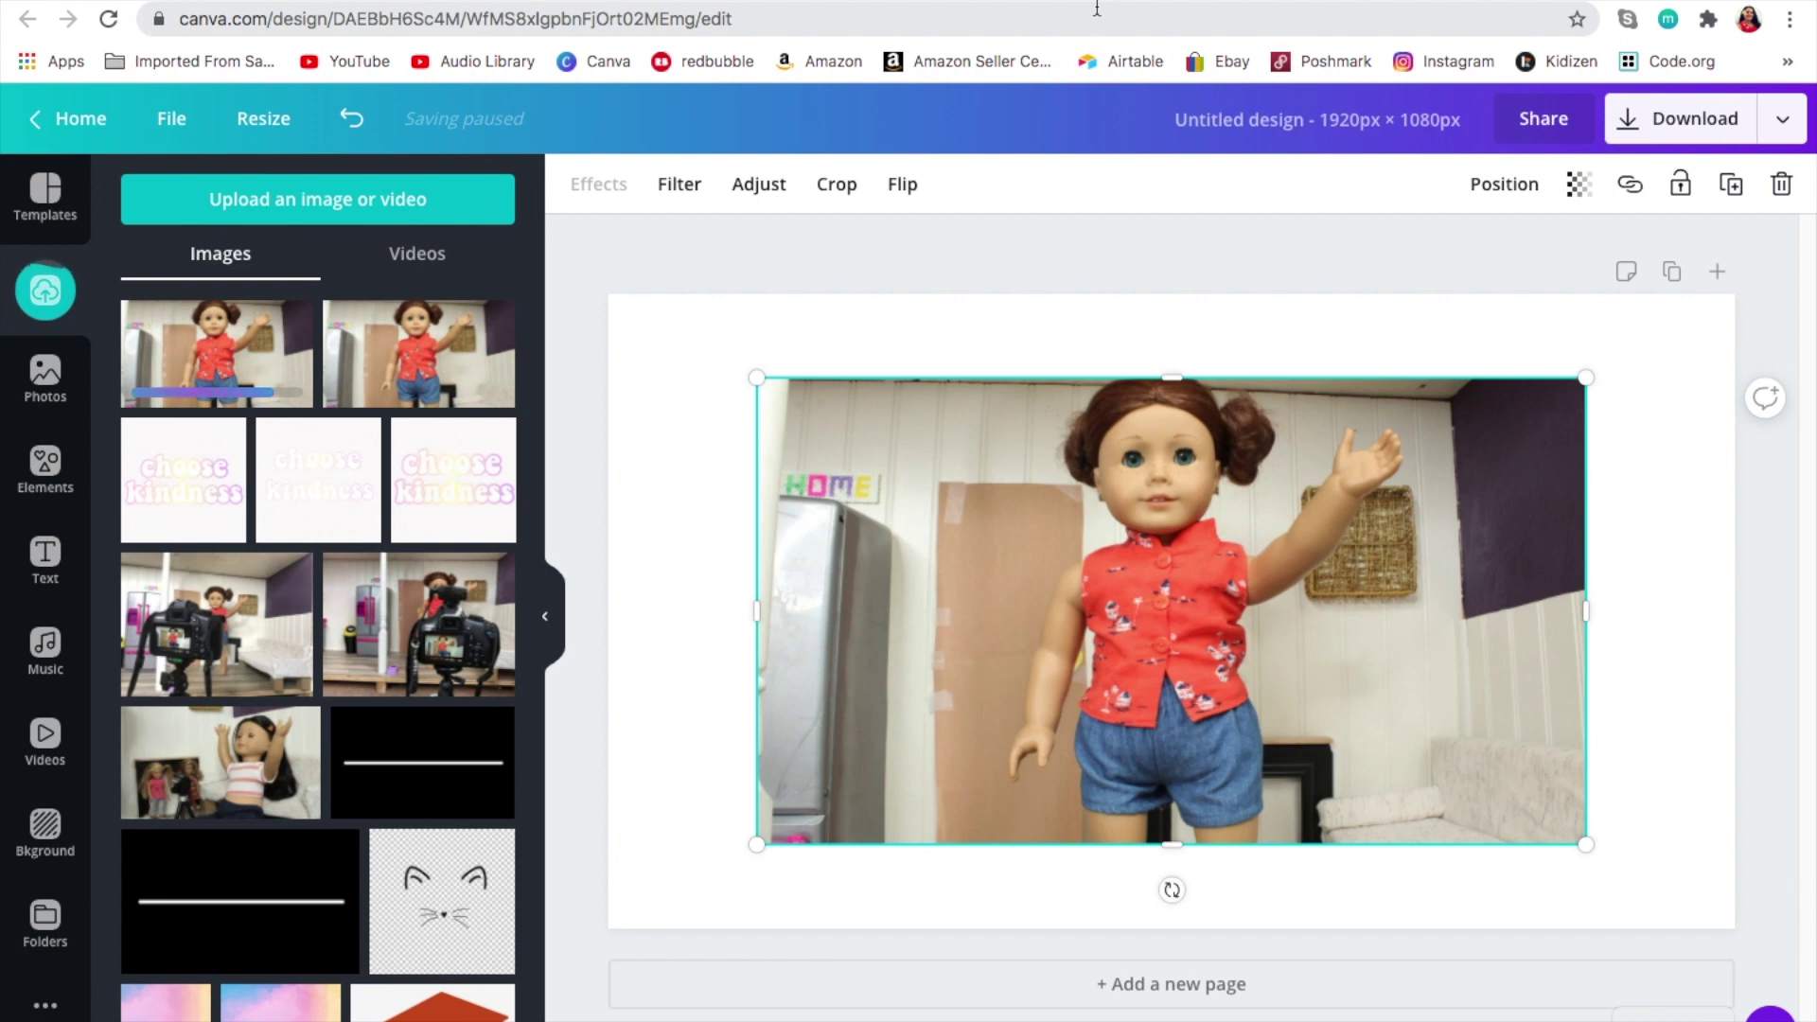
left_click_drag(754, 378, 598, 288)
left_click_drag(1618, 871, 1247, 727)
left_click_drag(1162, 553, 1394, 653)
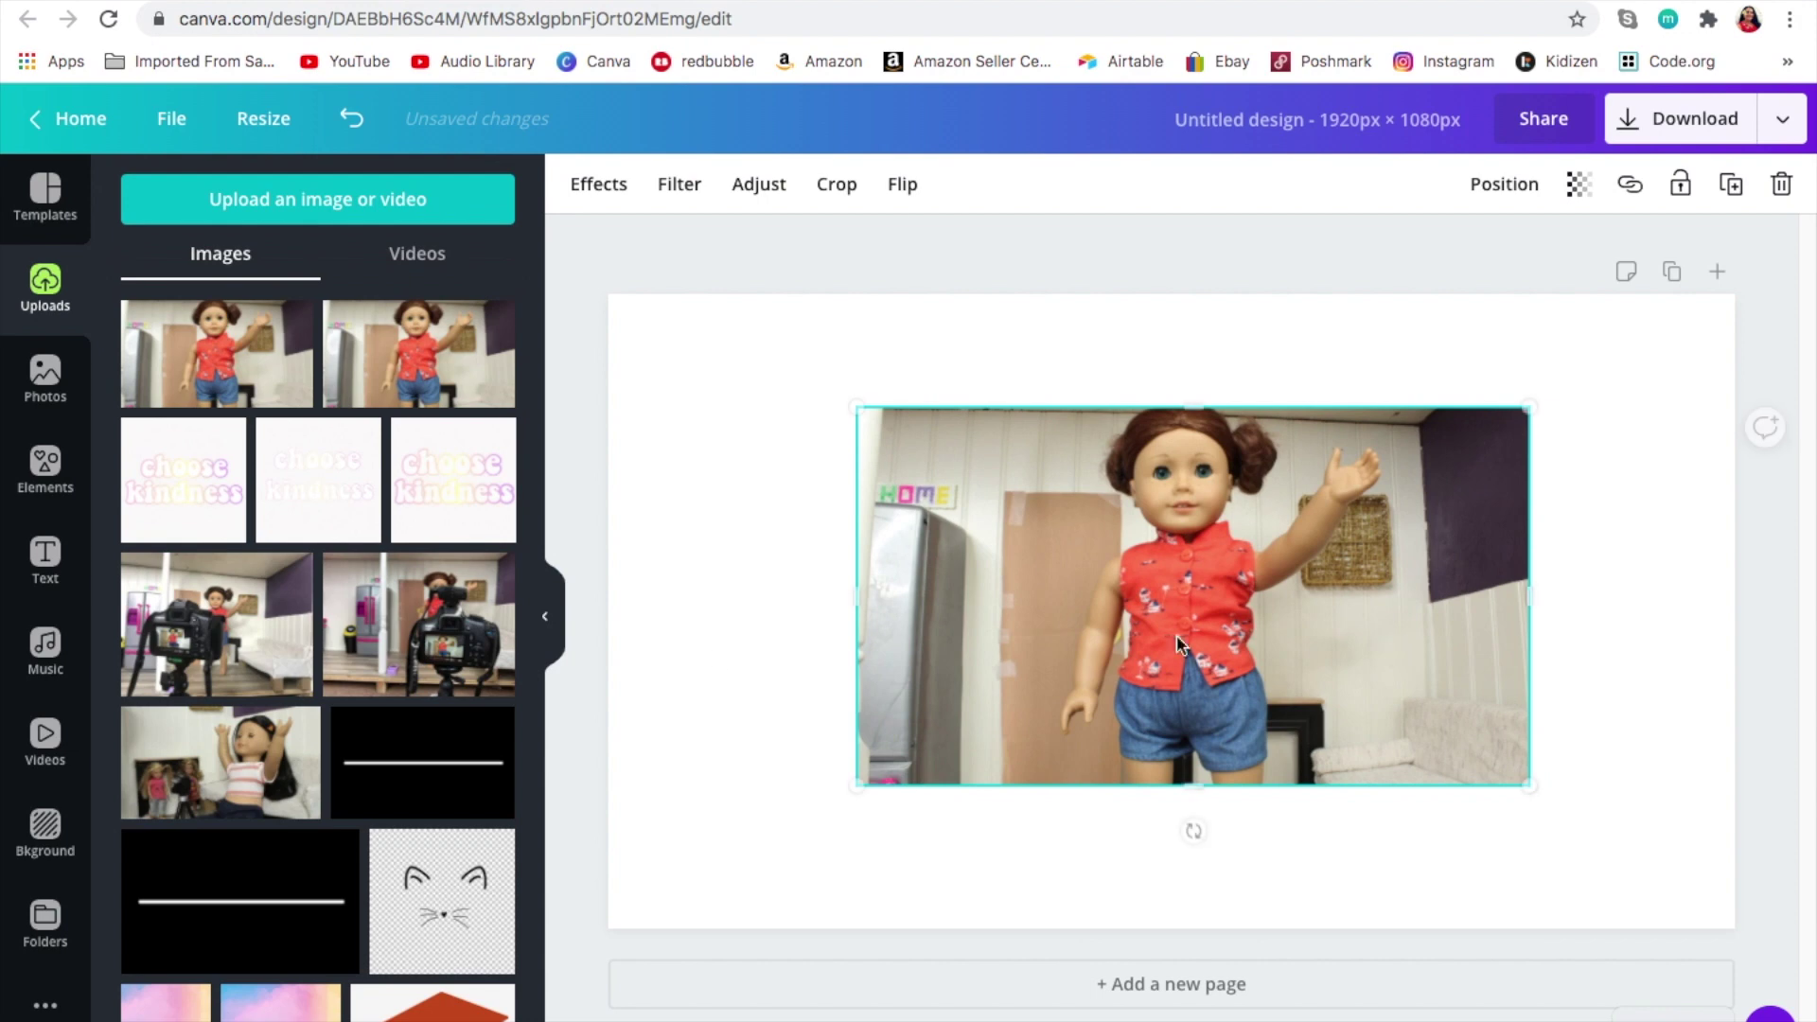
- Set the page background to pink and stretch the doll photo to fill the page
left_click(44, 831)
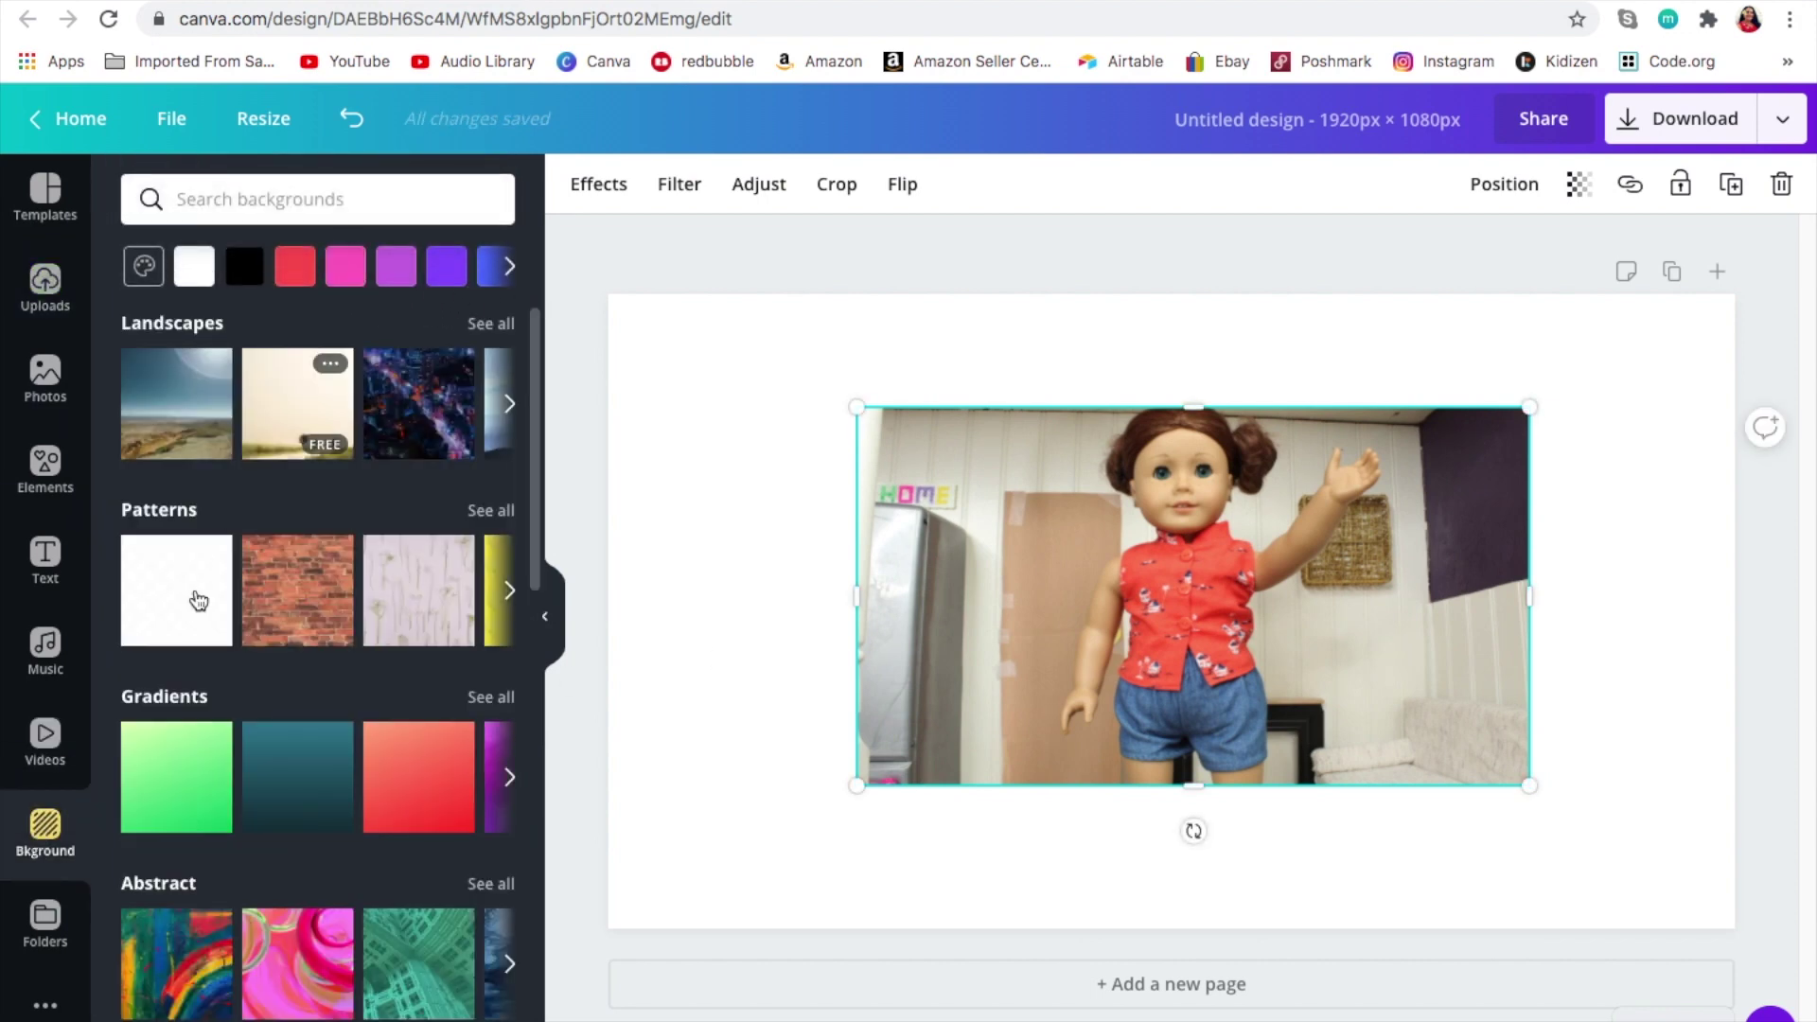
left_click(346, 268)
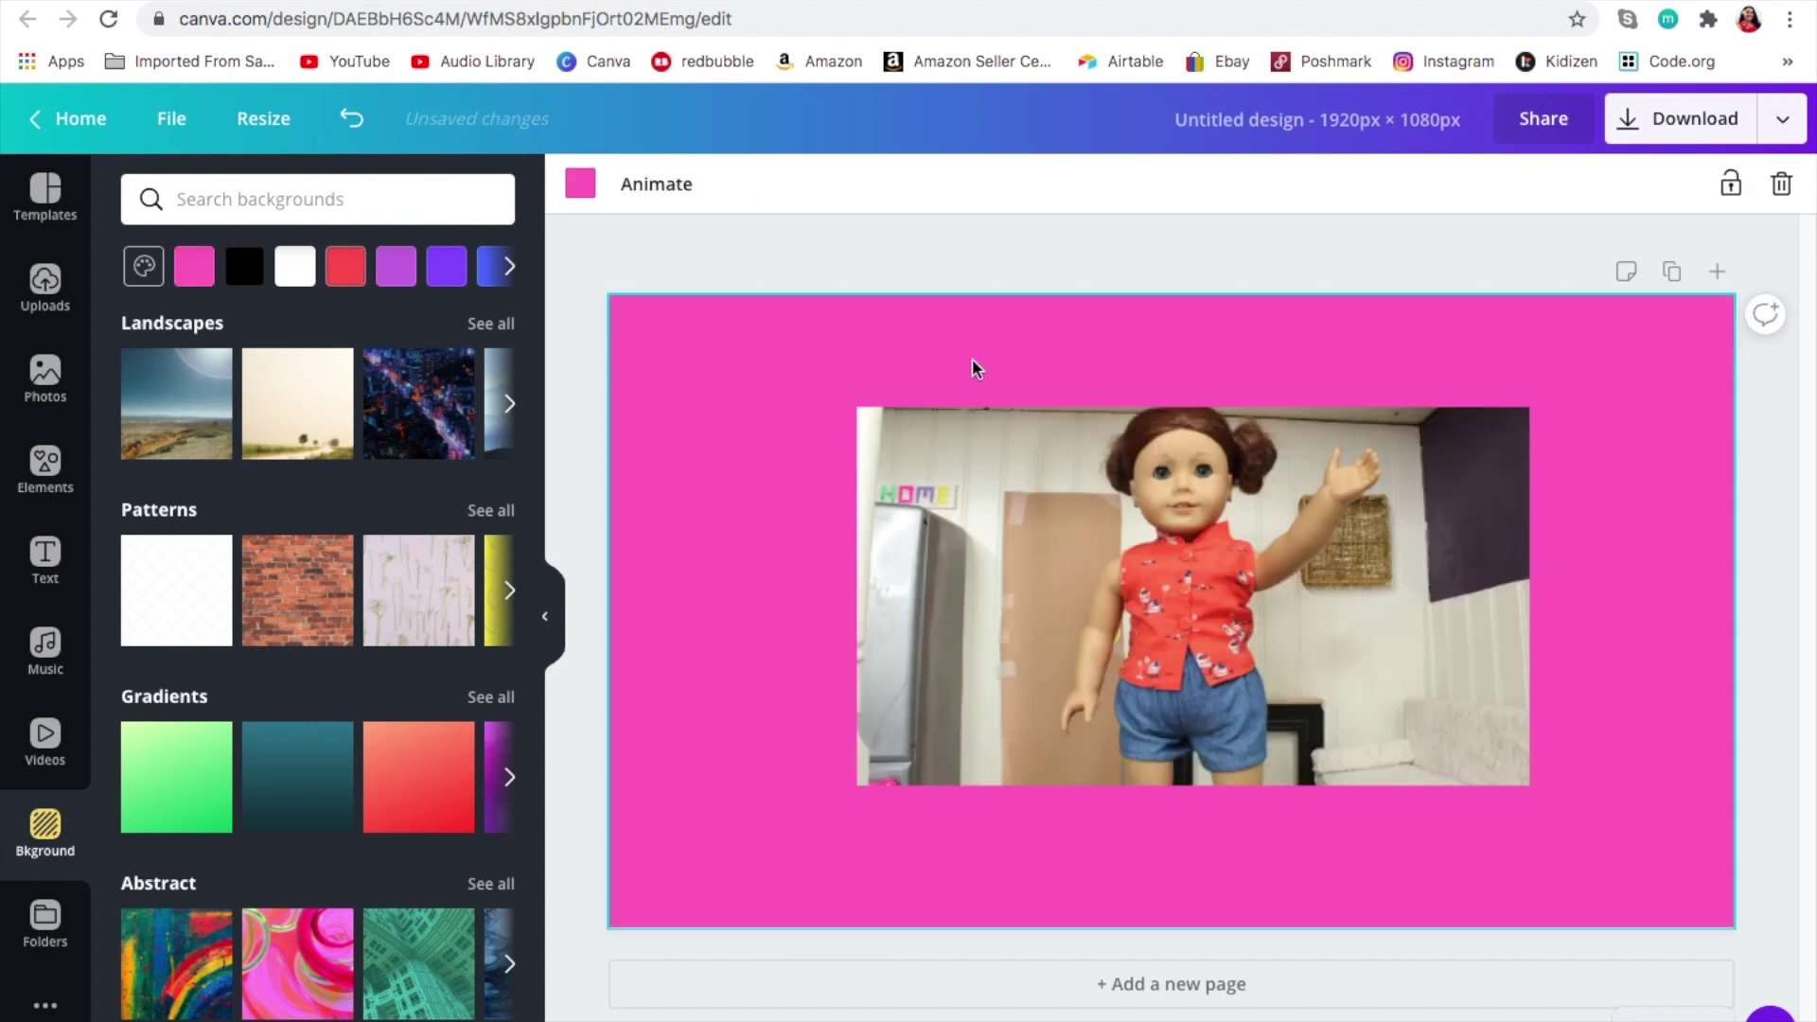
left_click_drag(1075, 493, 828, 383)
left_click_drag(1314, 698, 1737, 920)
- Add a heading reading 'Saige Says Hi!' and enlarge it to font size 129
left_click(45, 558)
left_click(269, 319)
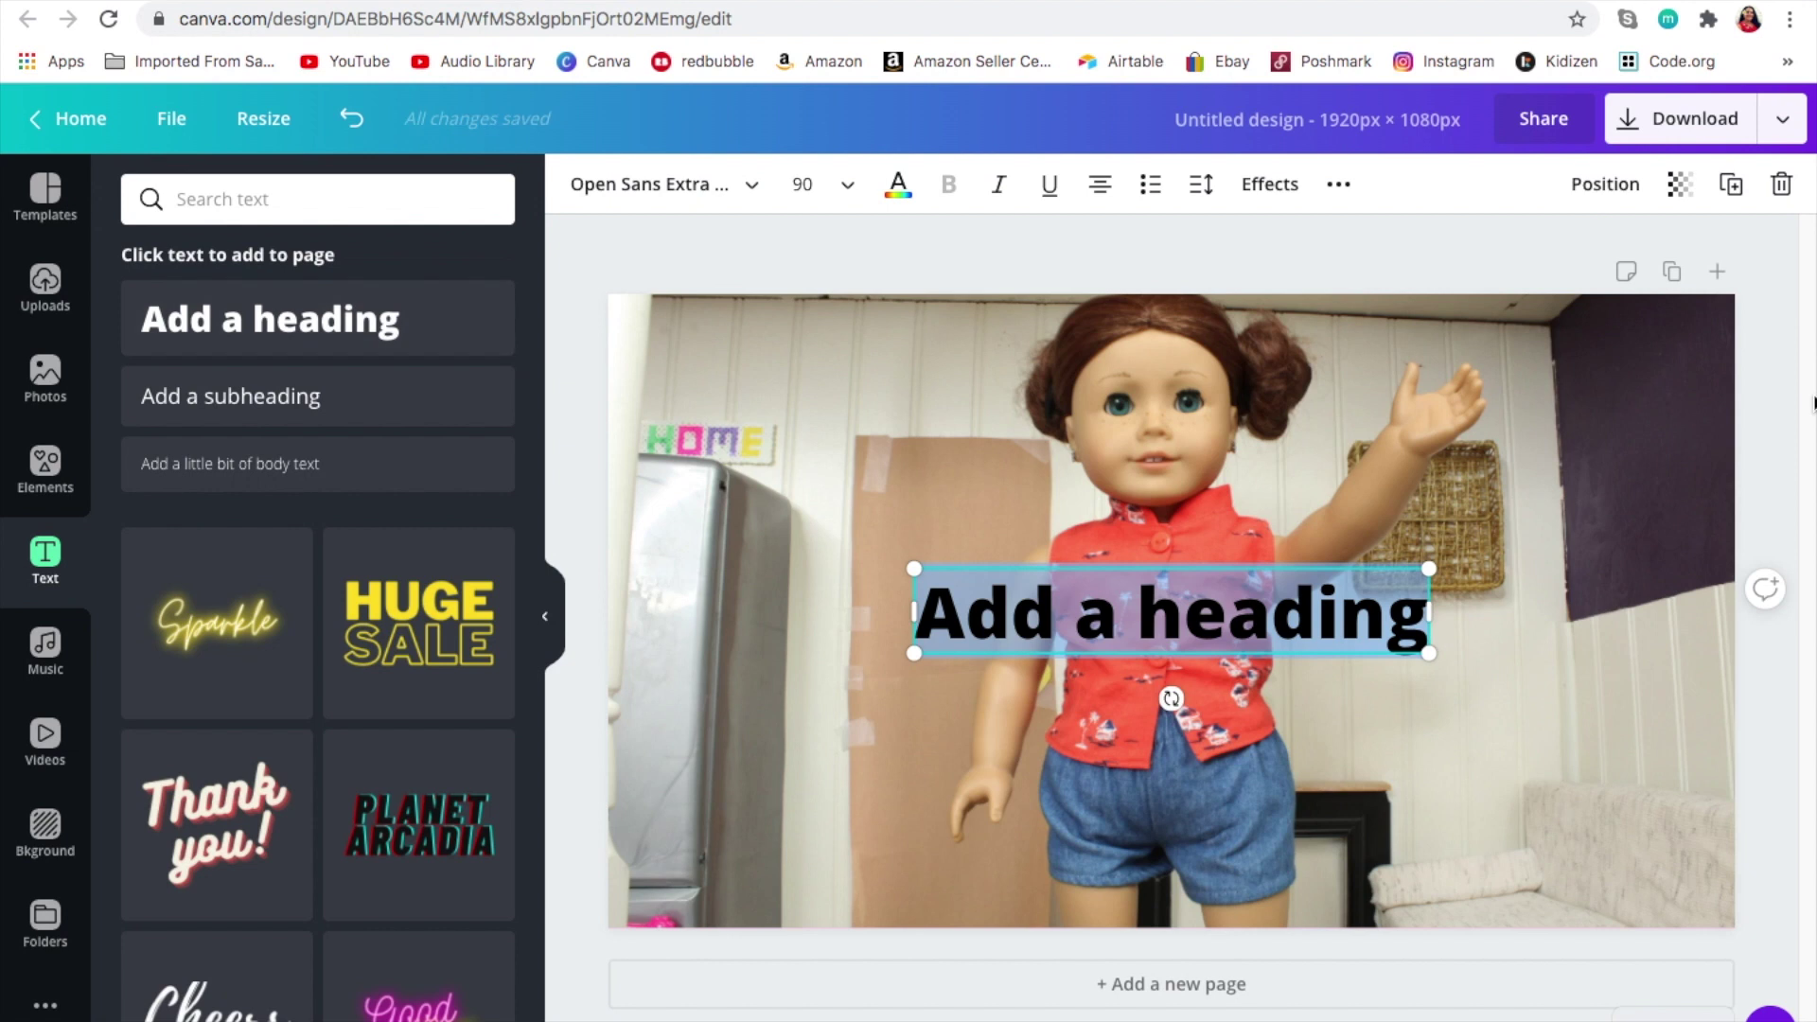
key("BackSpace")
type("Sai")
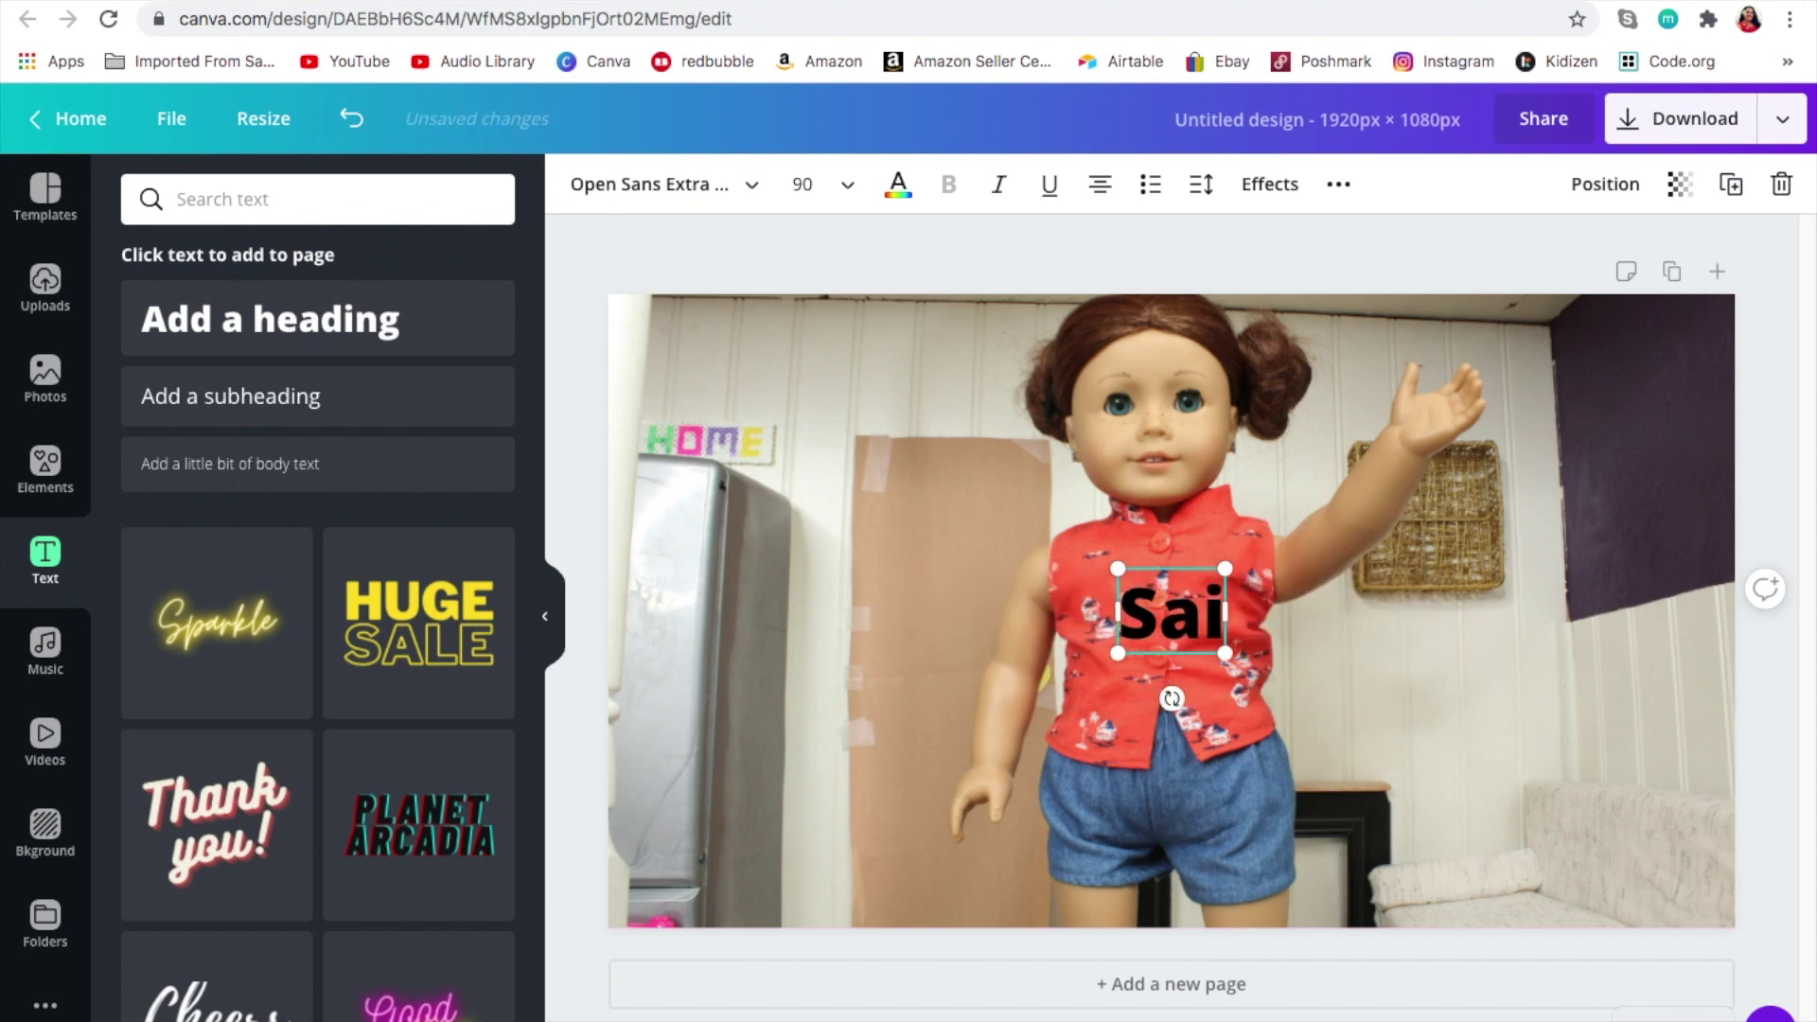
type("ge Says Hi!")
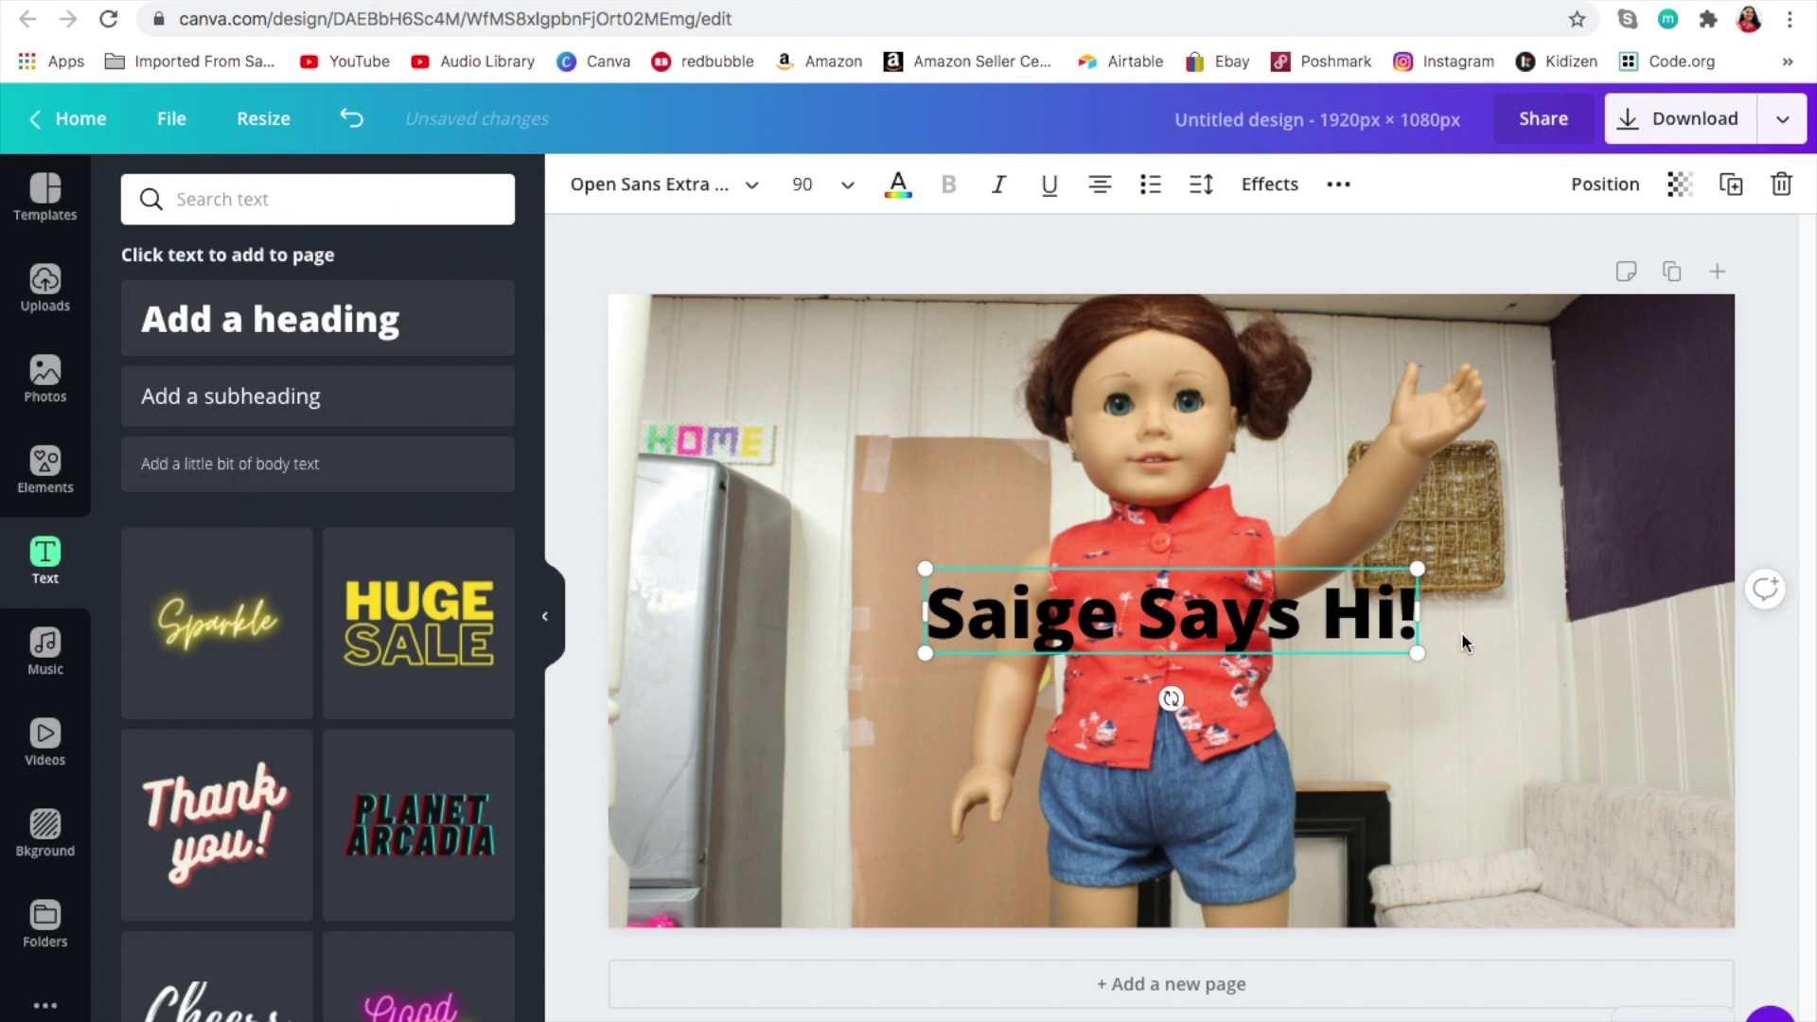
left_click_drag(1424, 651, 1636, 695)
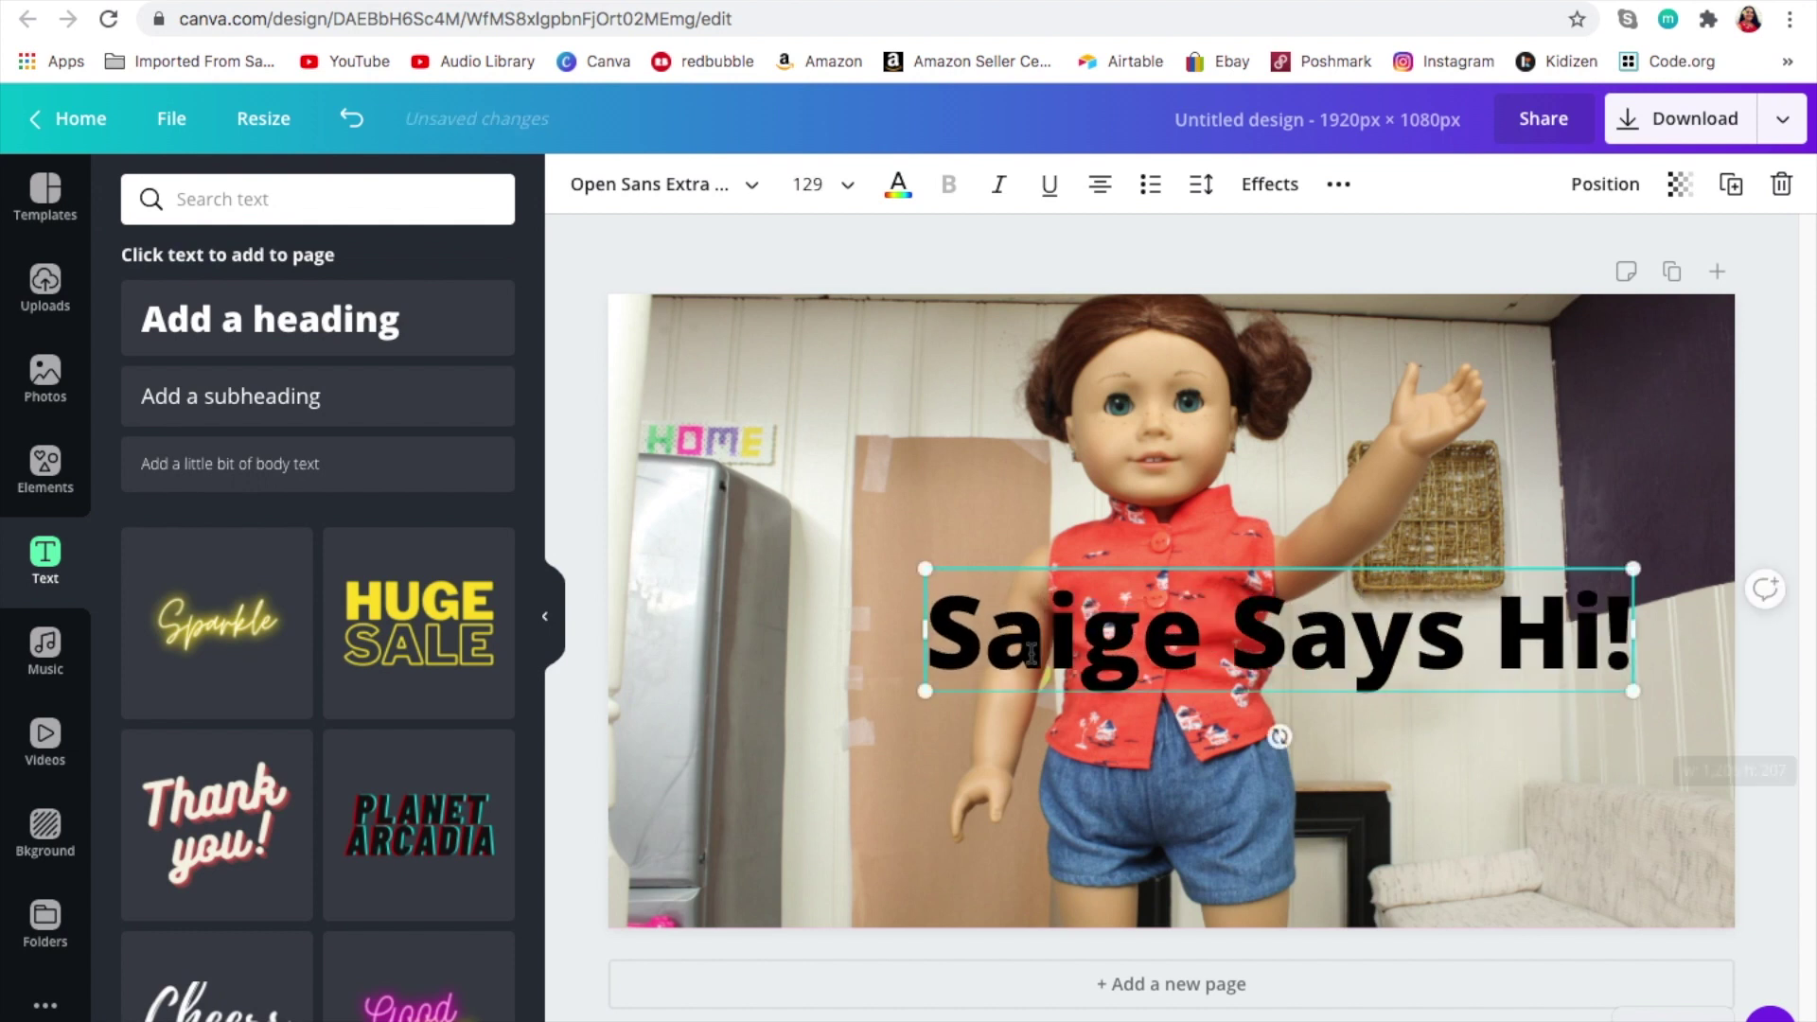
left_click_drag(948, 643, 1634, 642)
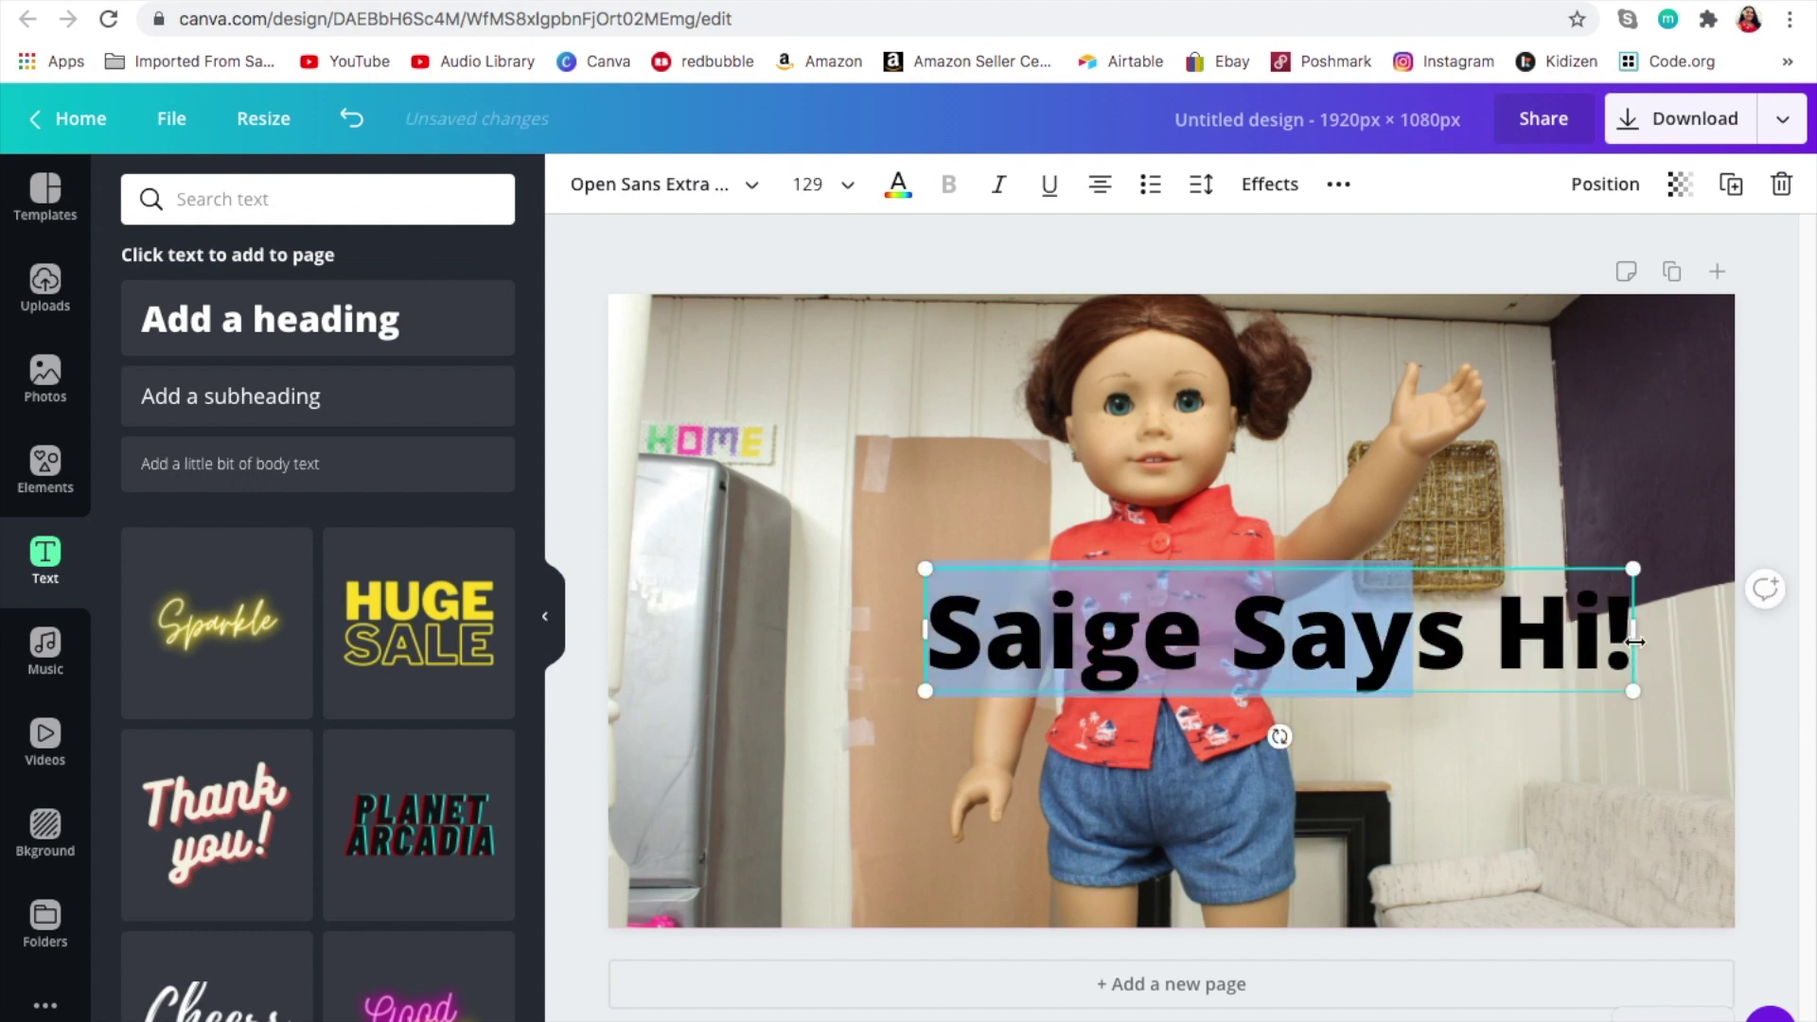
left_click_drag(941, 629, 1599, 632)
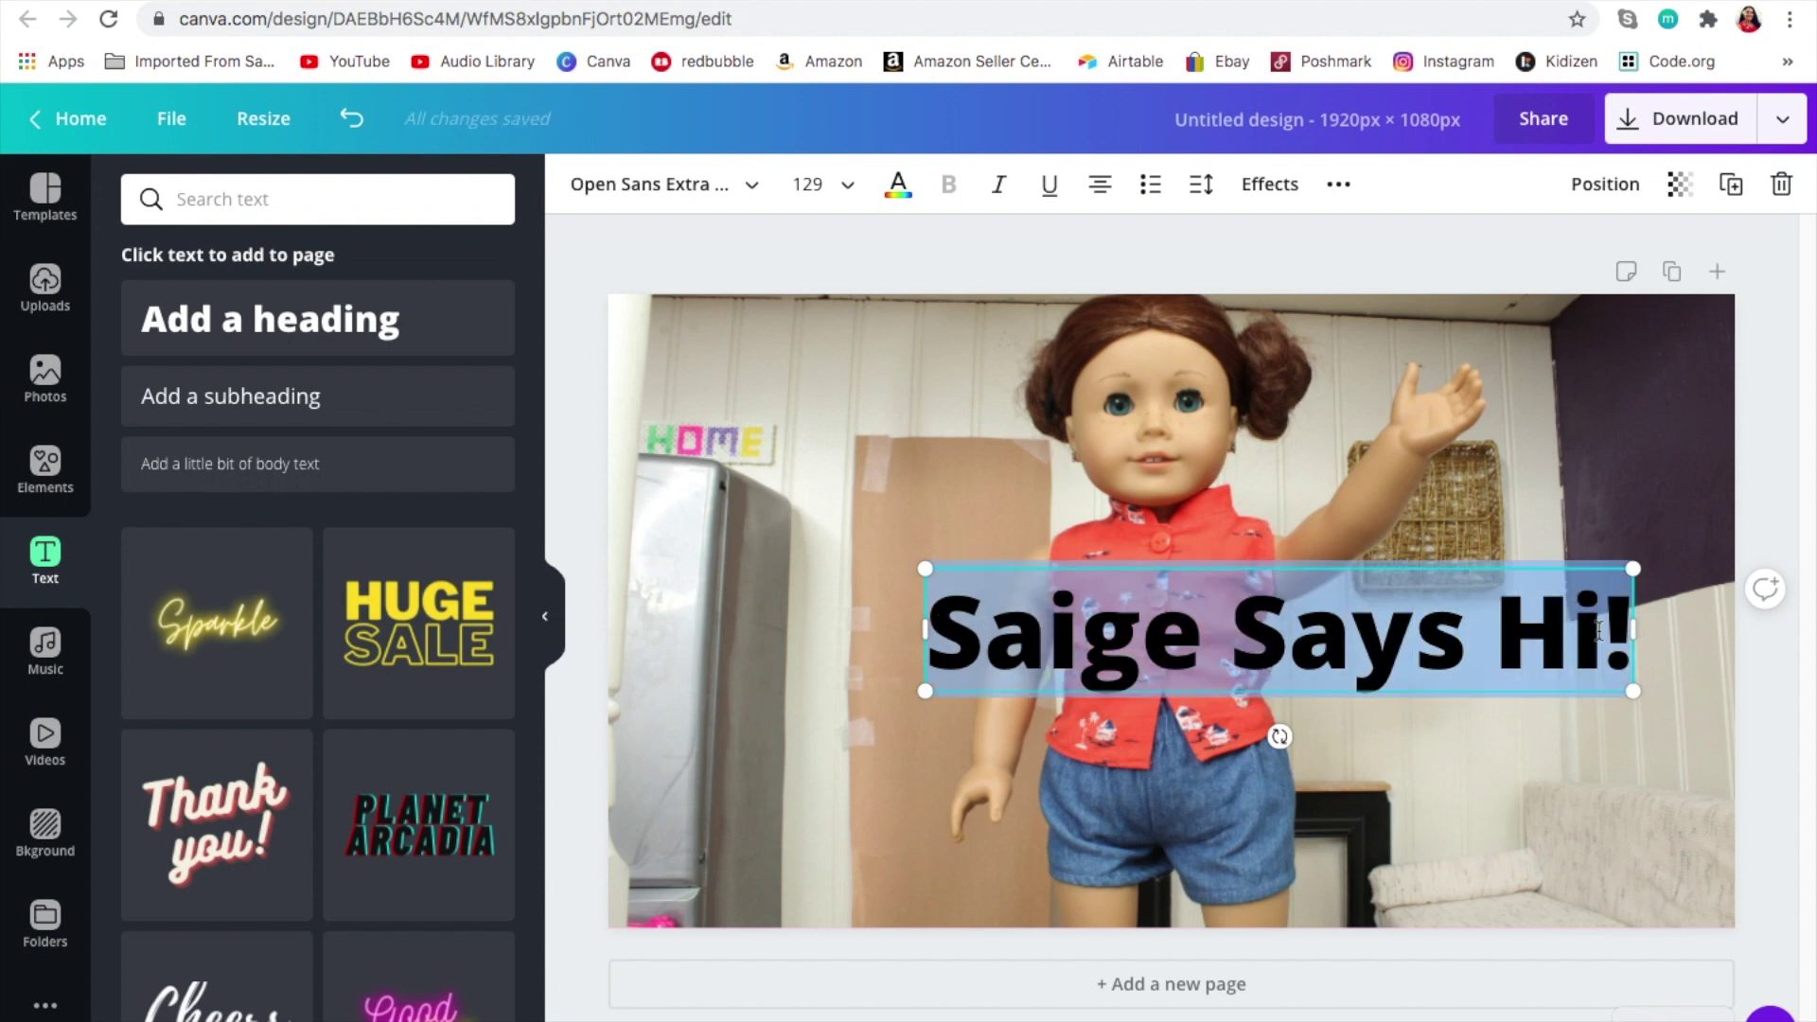
- Set the heading font to Bebas Neue and narrow its box so the text wraps near the centre
left_click(647, 189)
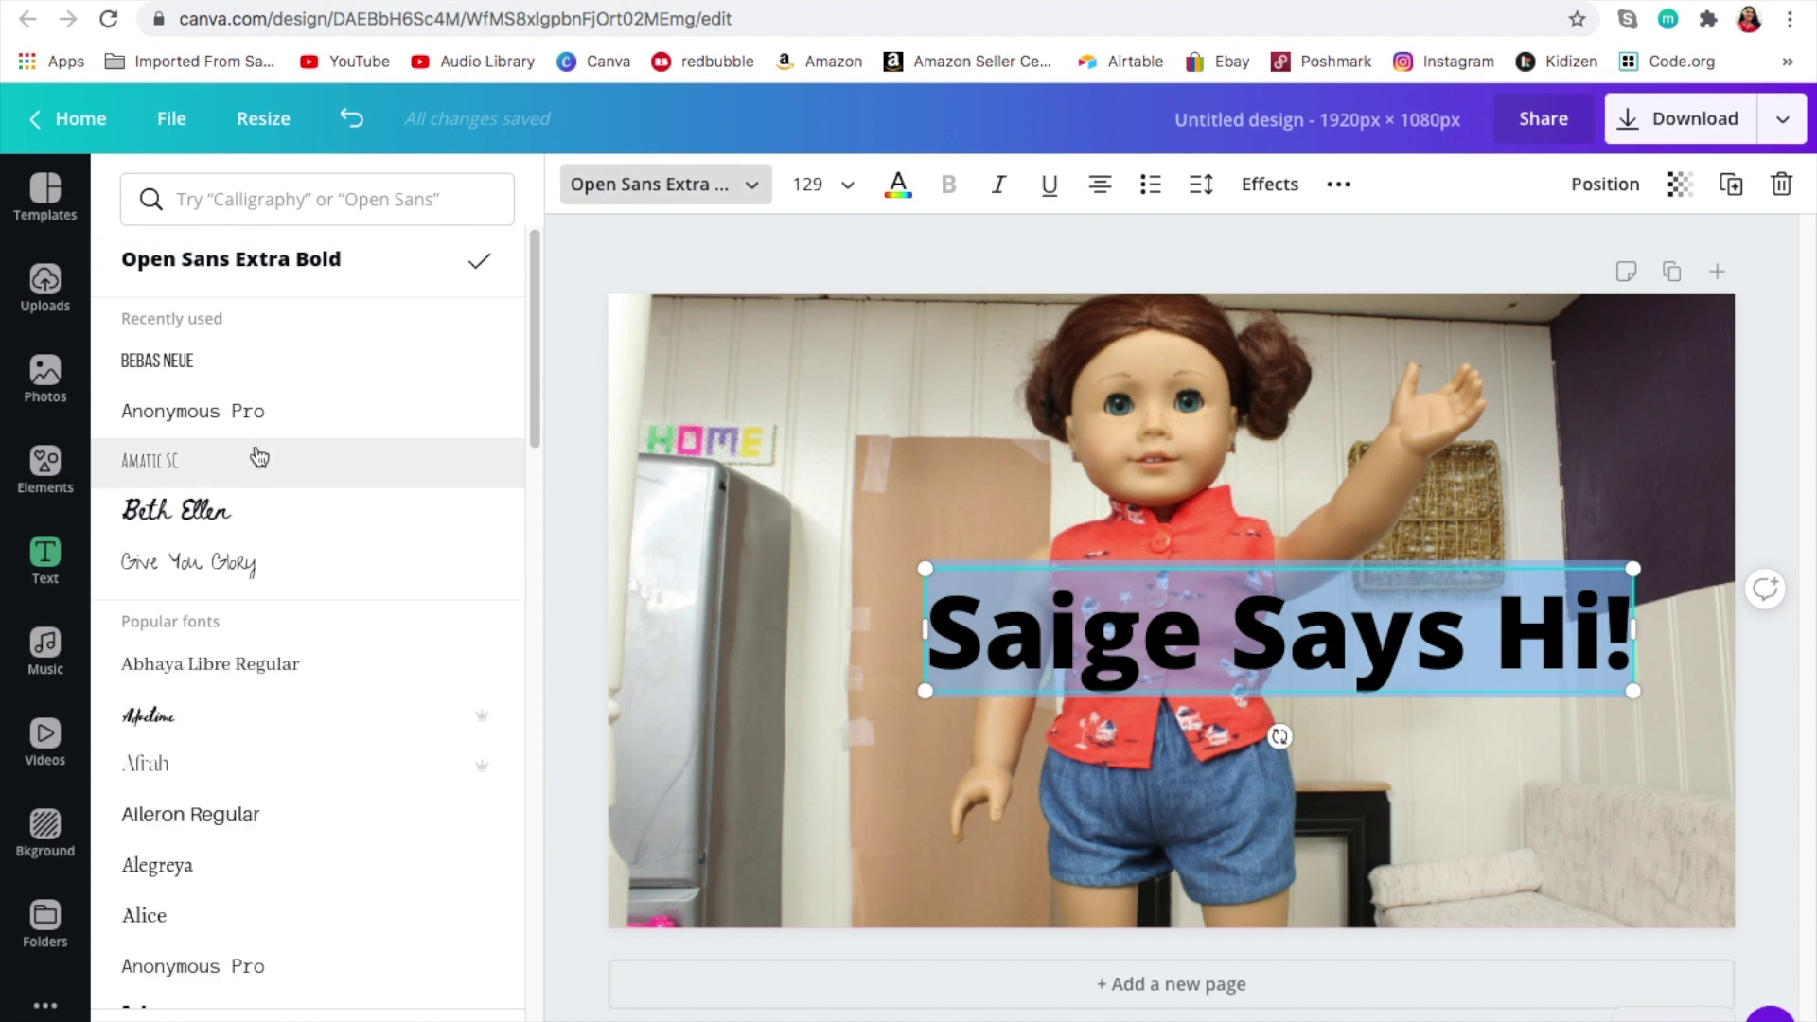
left_click(199, 362)
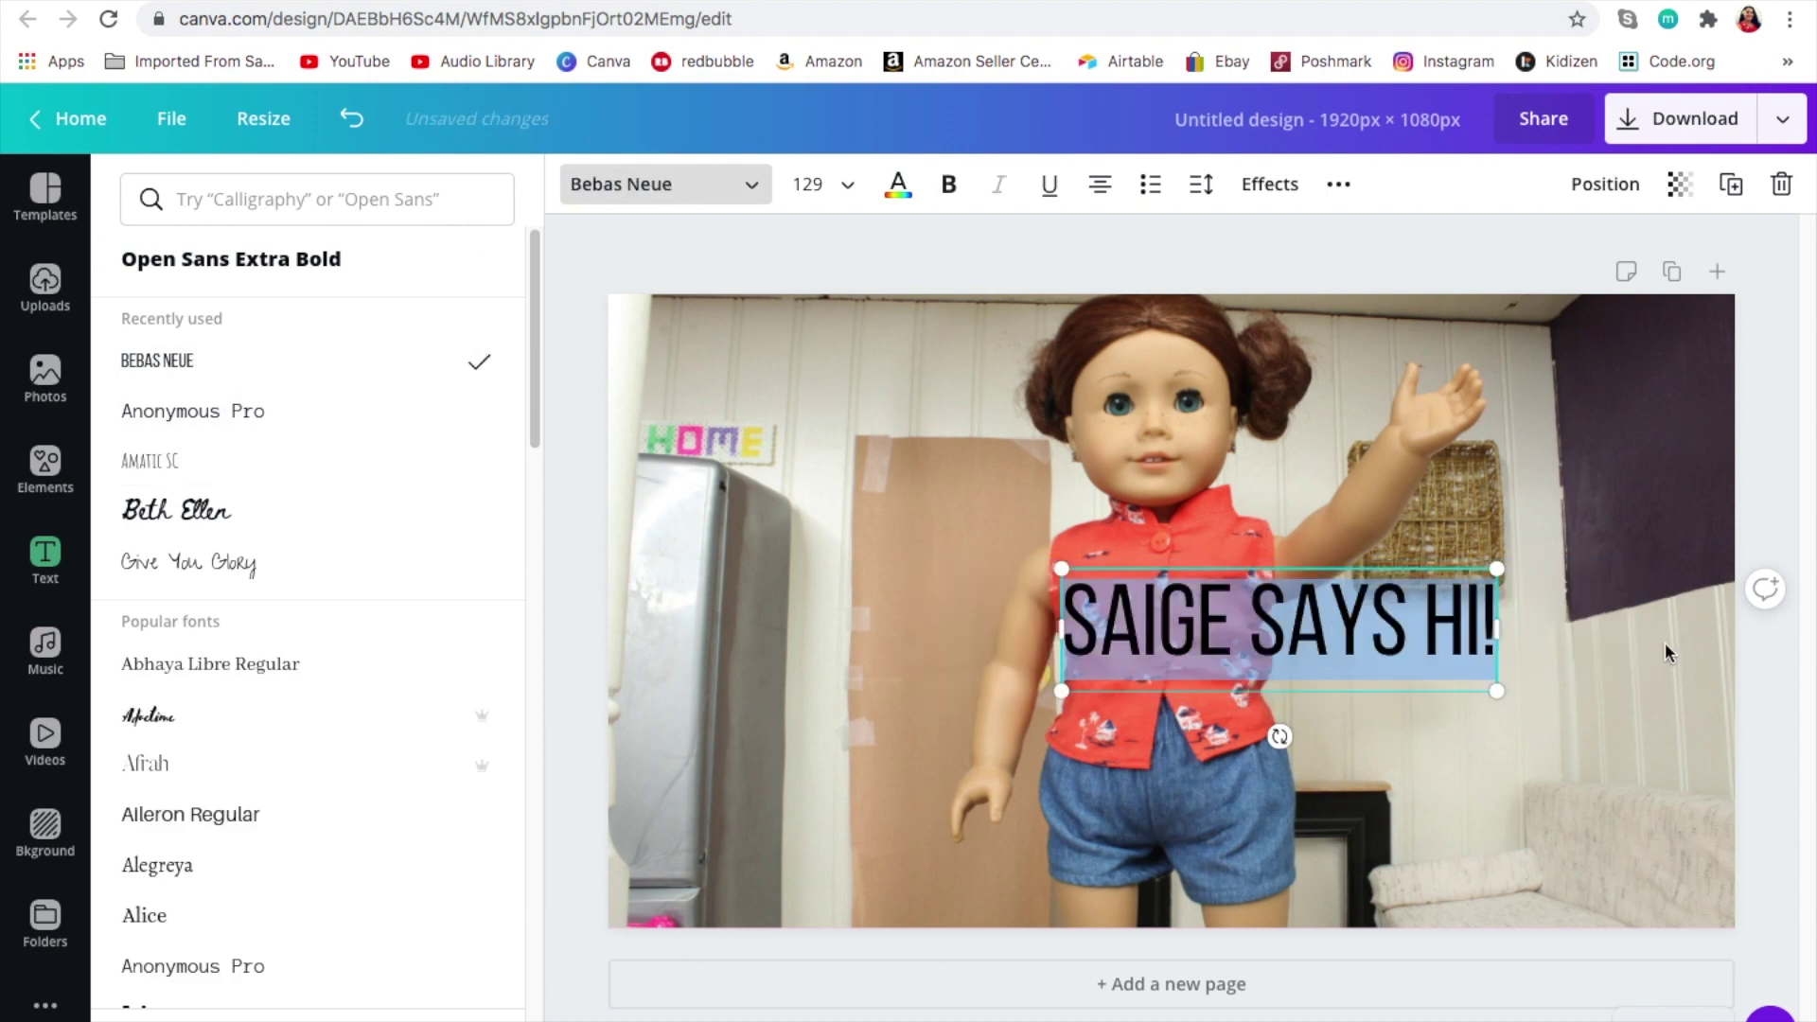
left_click_drag(1496, 629, 922, 452)
left_click(1115, 533)
left_click(1253, 636)
left_click_drag(944, 551, 1581, 567)
left_click_drag(1439, 466, 1386, 463)
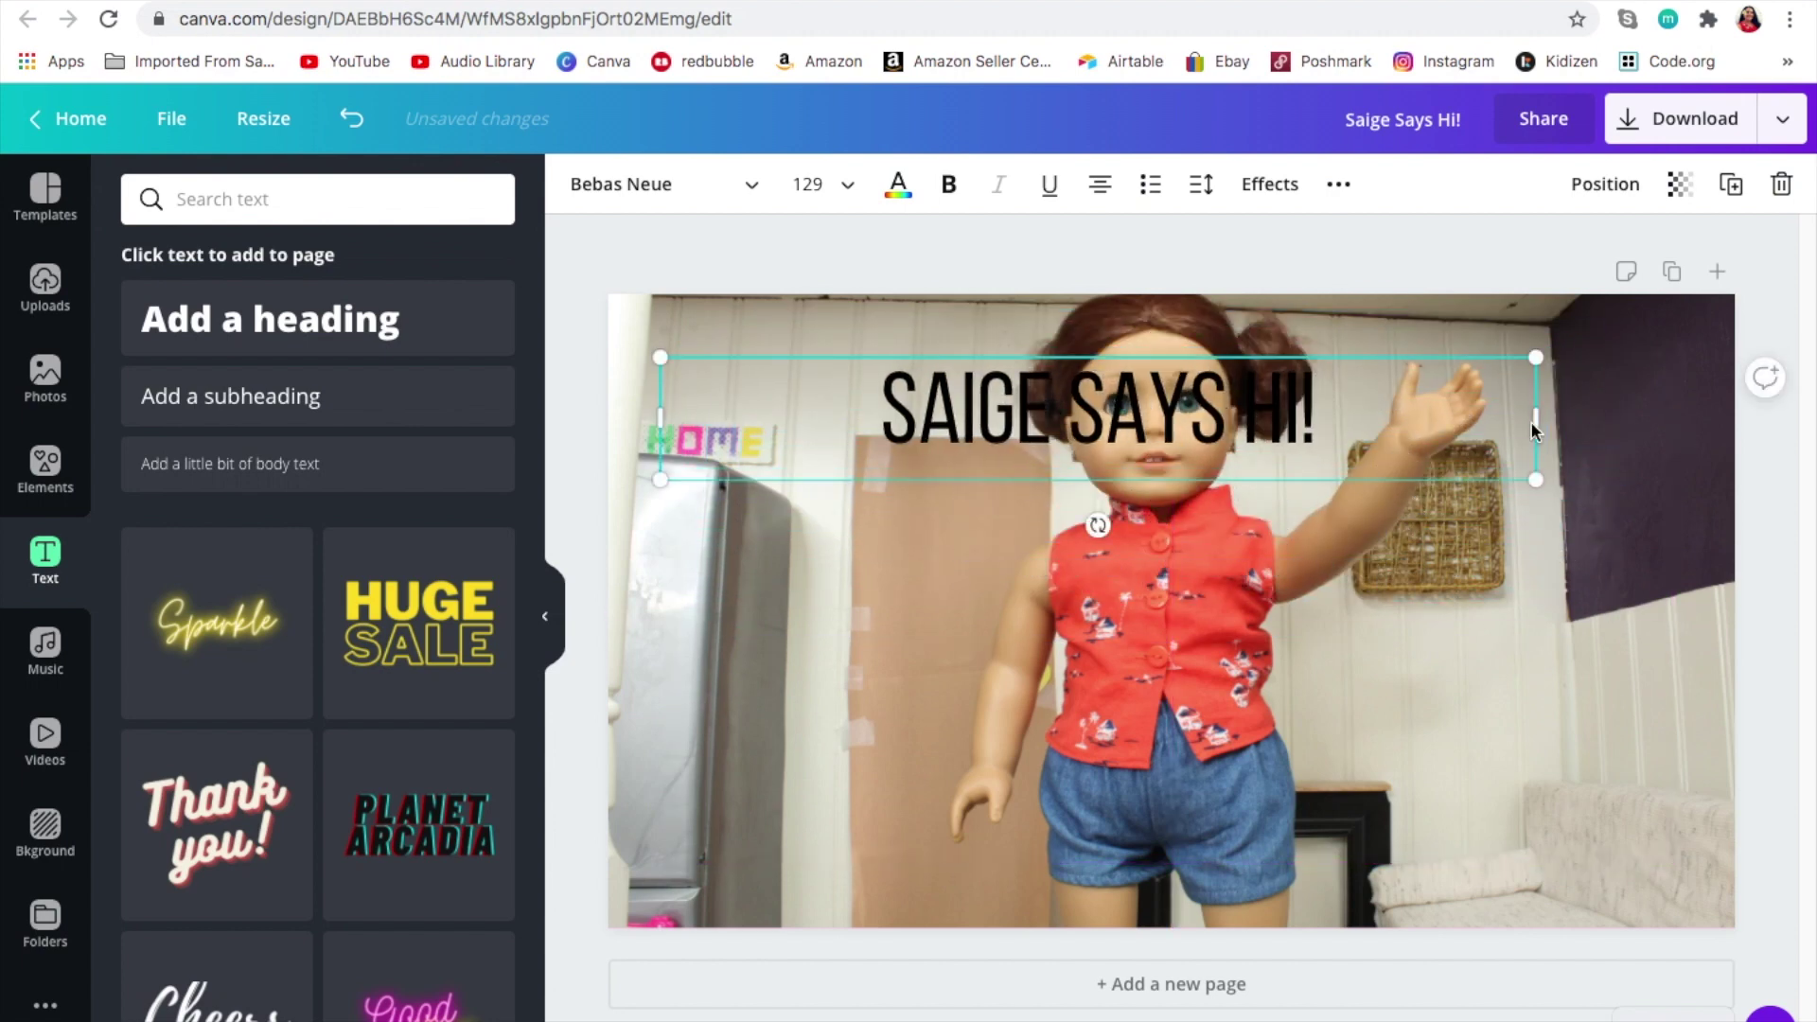
left_click_drag(1533, 420, 998, 537)
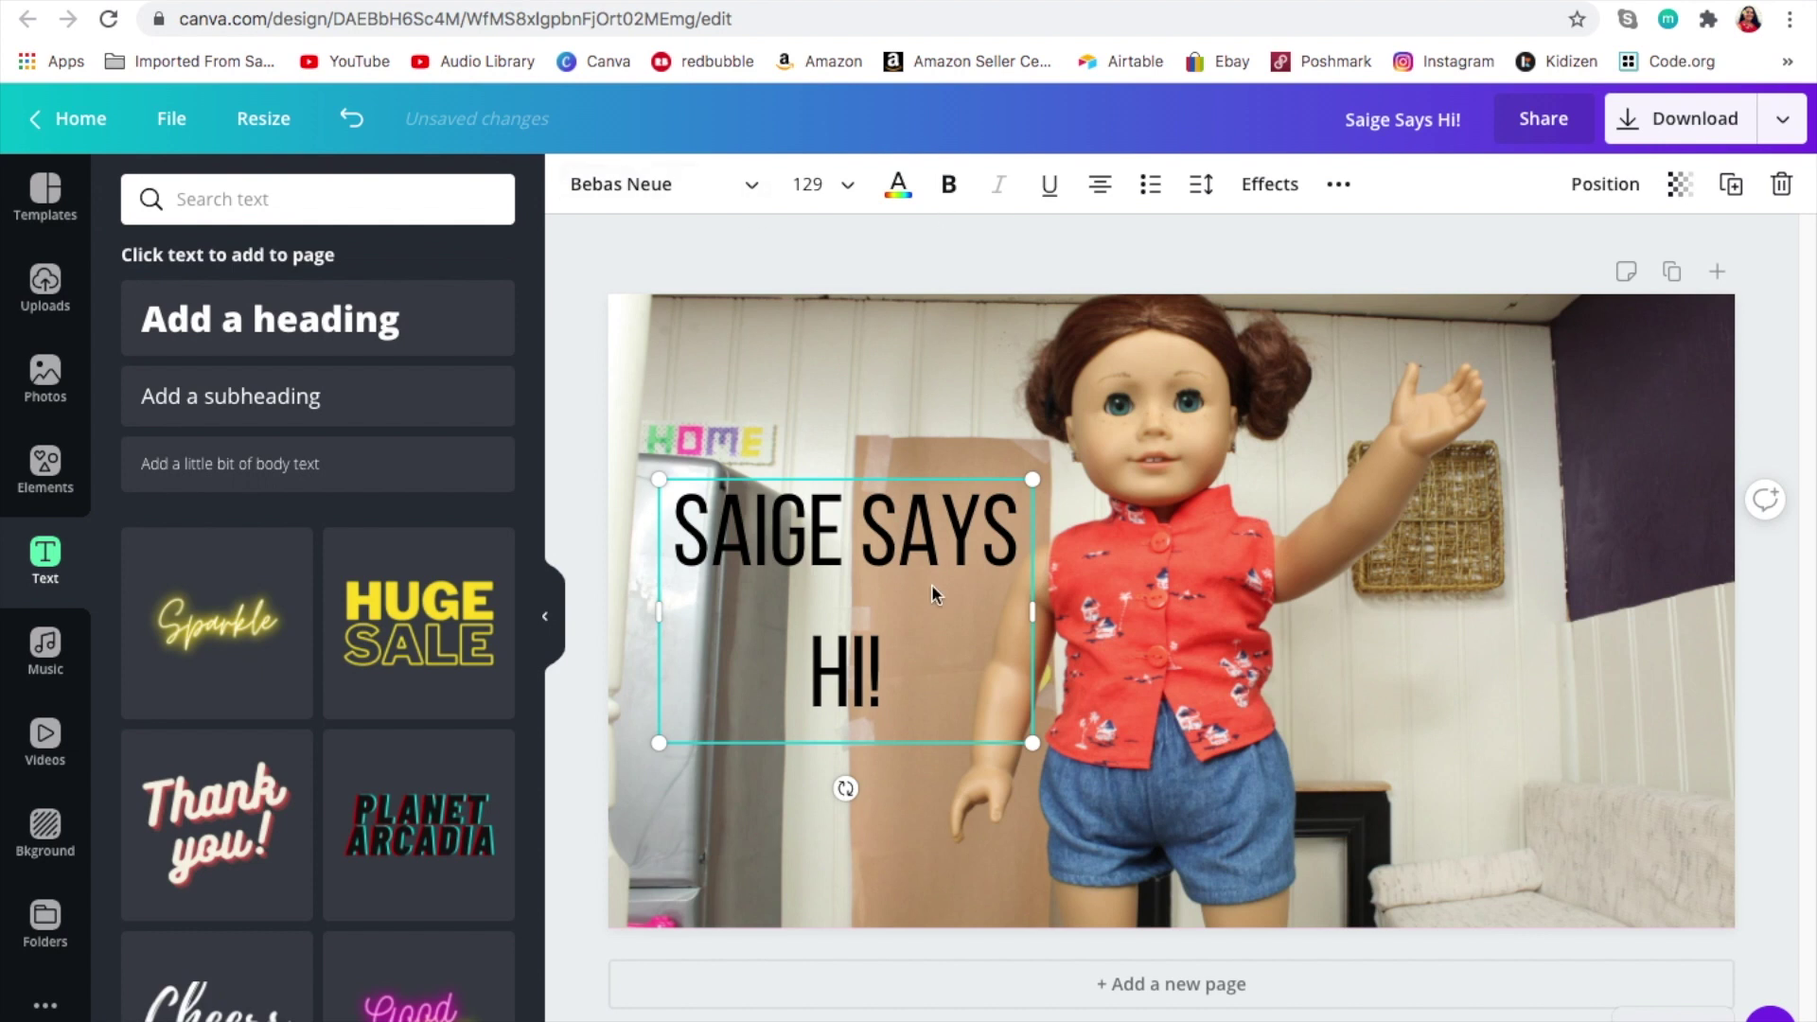
- Colour the heading pink (#ff66c4) and stack it as SAIGE / SAYS / HI! beside the doll
double_click(932, 641)
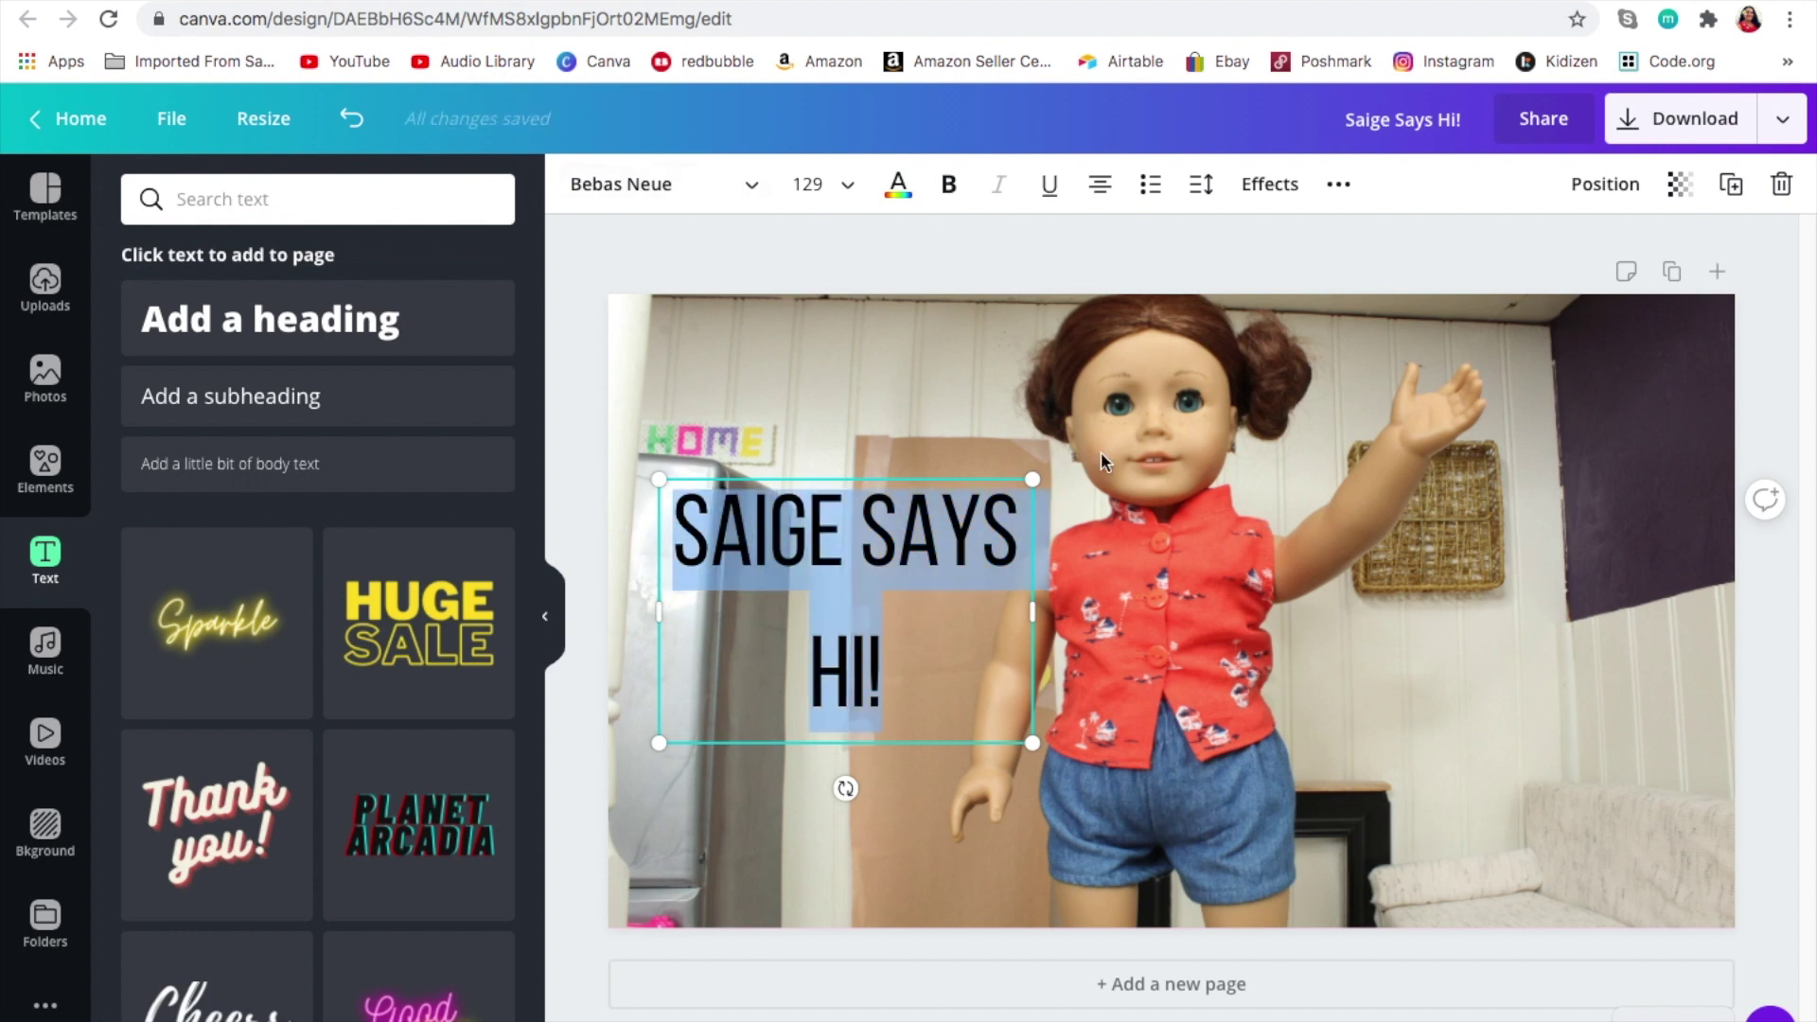
left_click(897, 184)
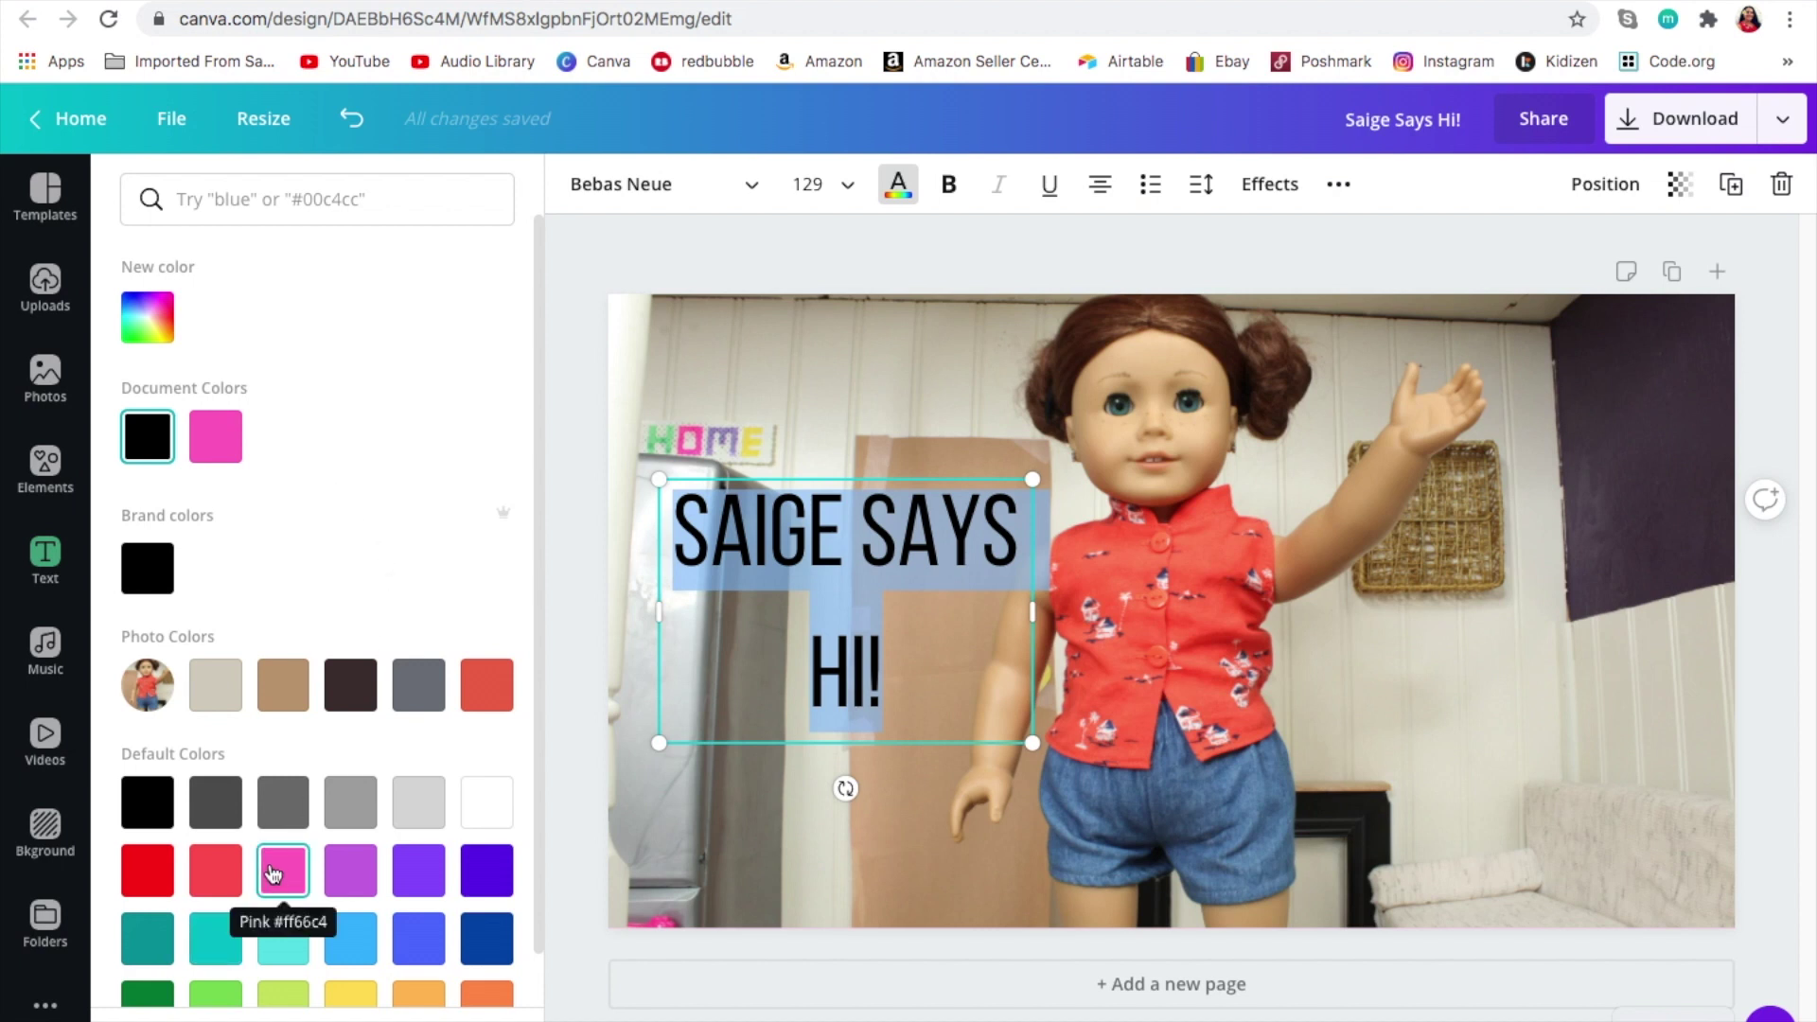
left_click(274, 874)
left_click(806, 594)
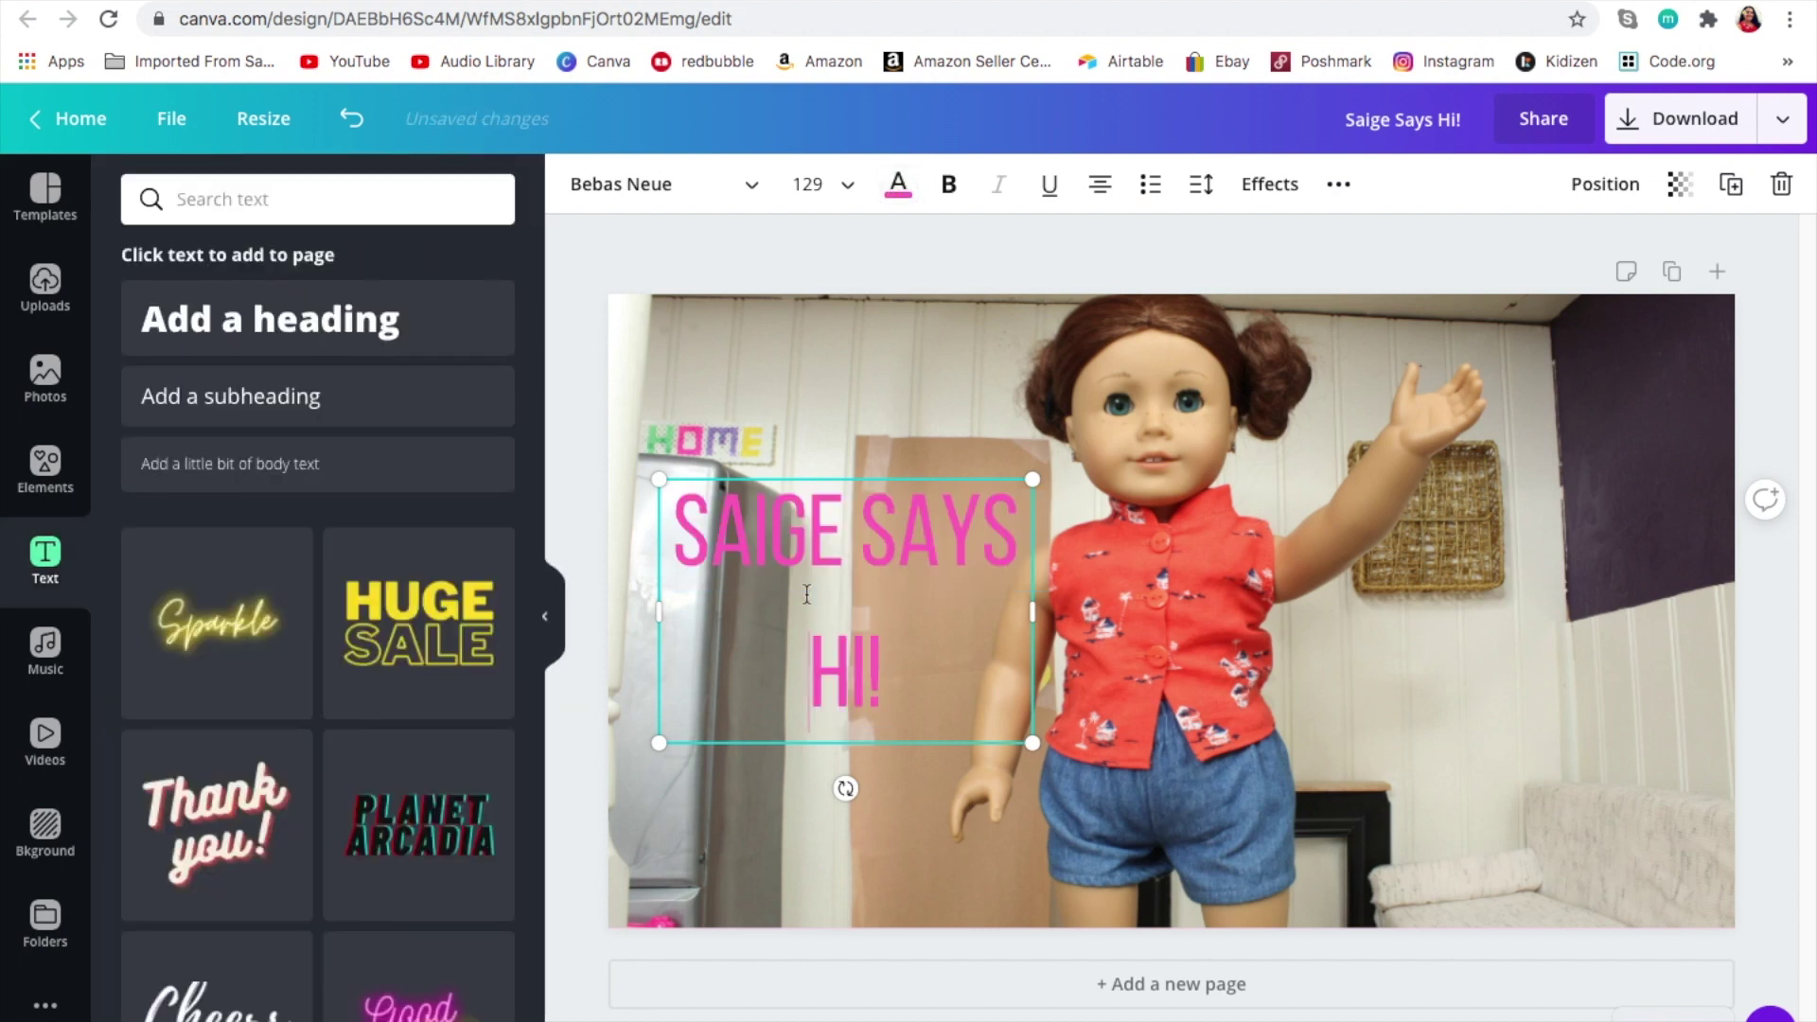
left_click_drag(1032, 610, 963, 433)
left_click(1037, 508)
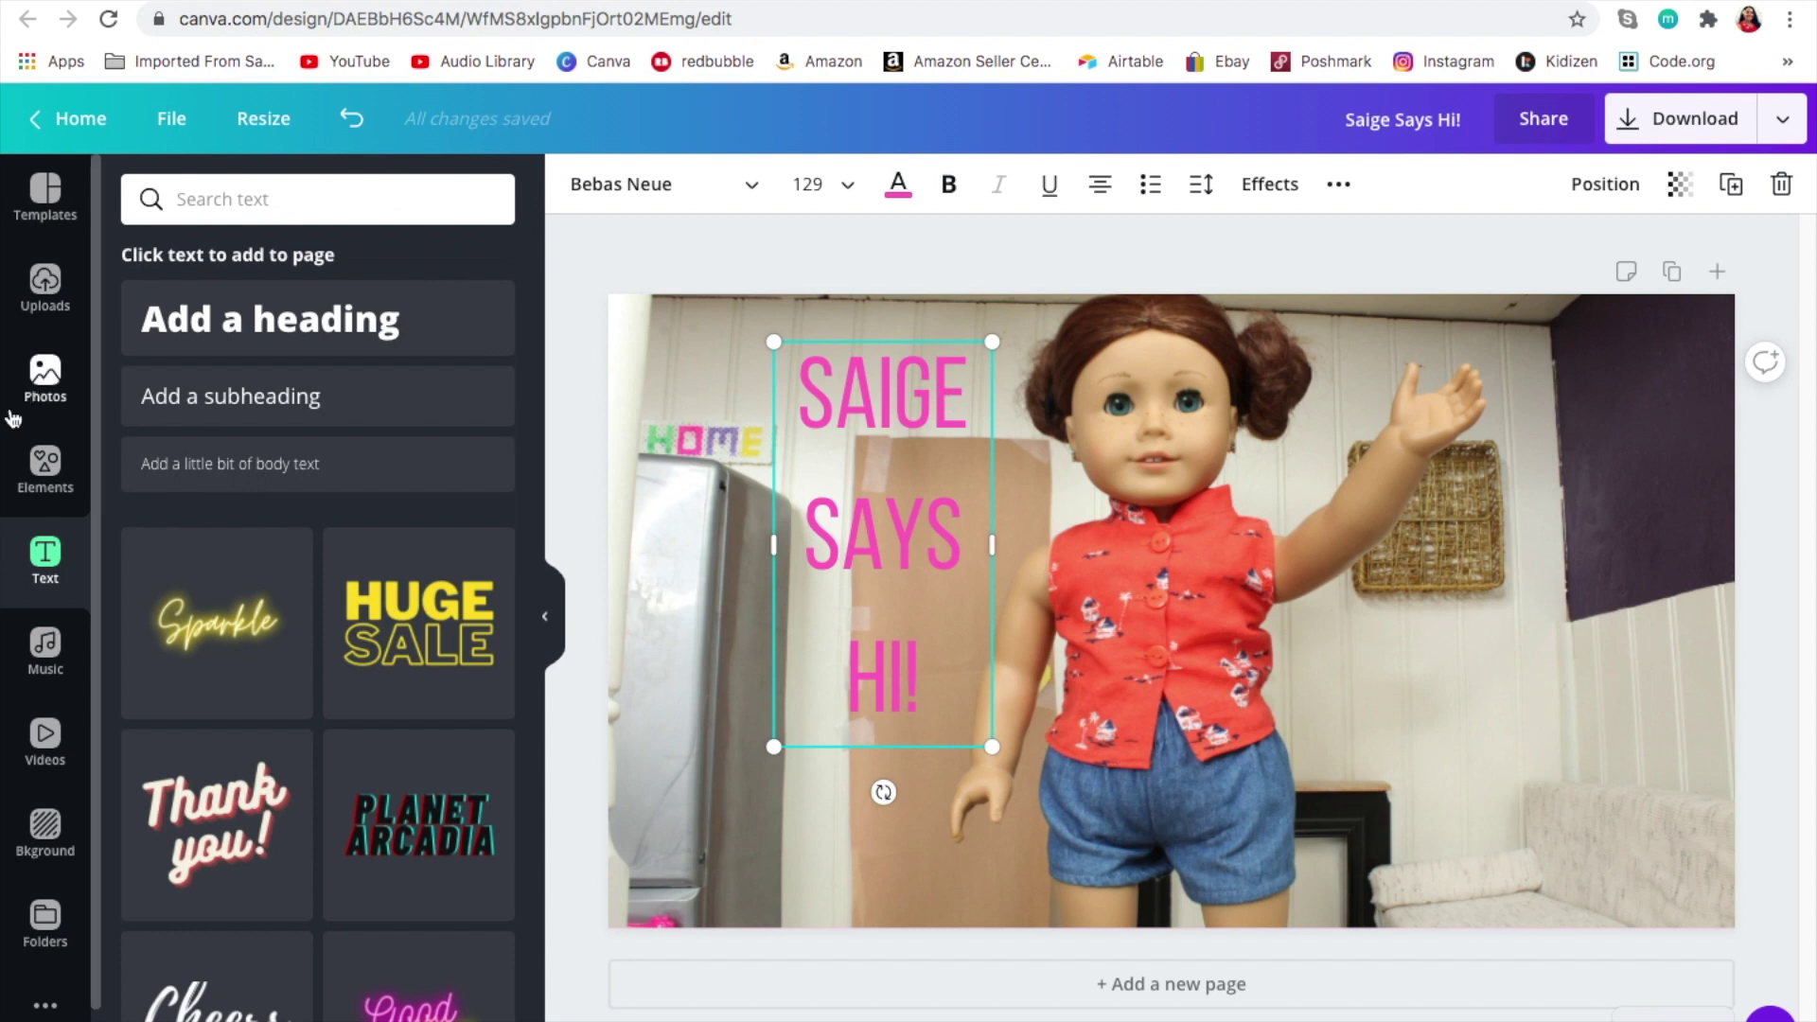
- Search Elements for 'cupcakes' and add the mint striped cupcake beside the doll
left_click(42, 473)
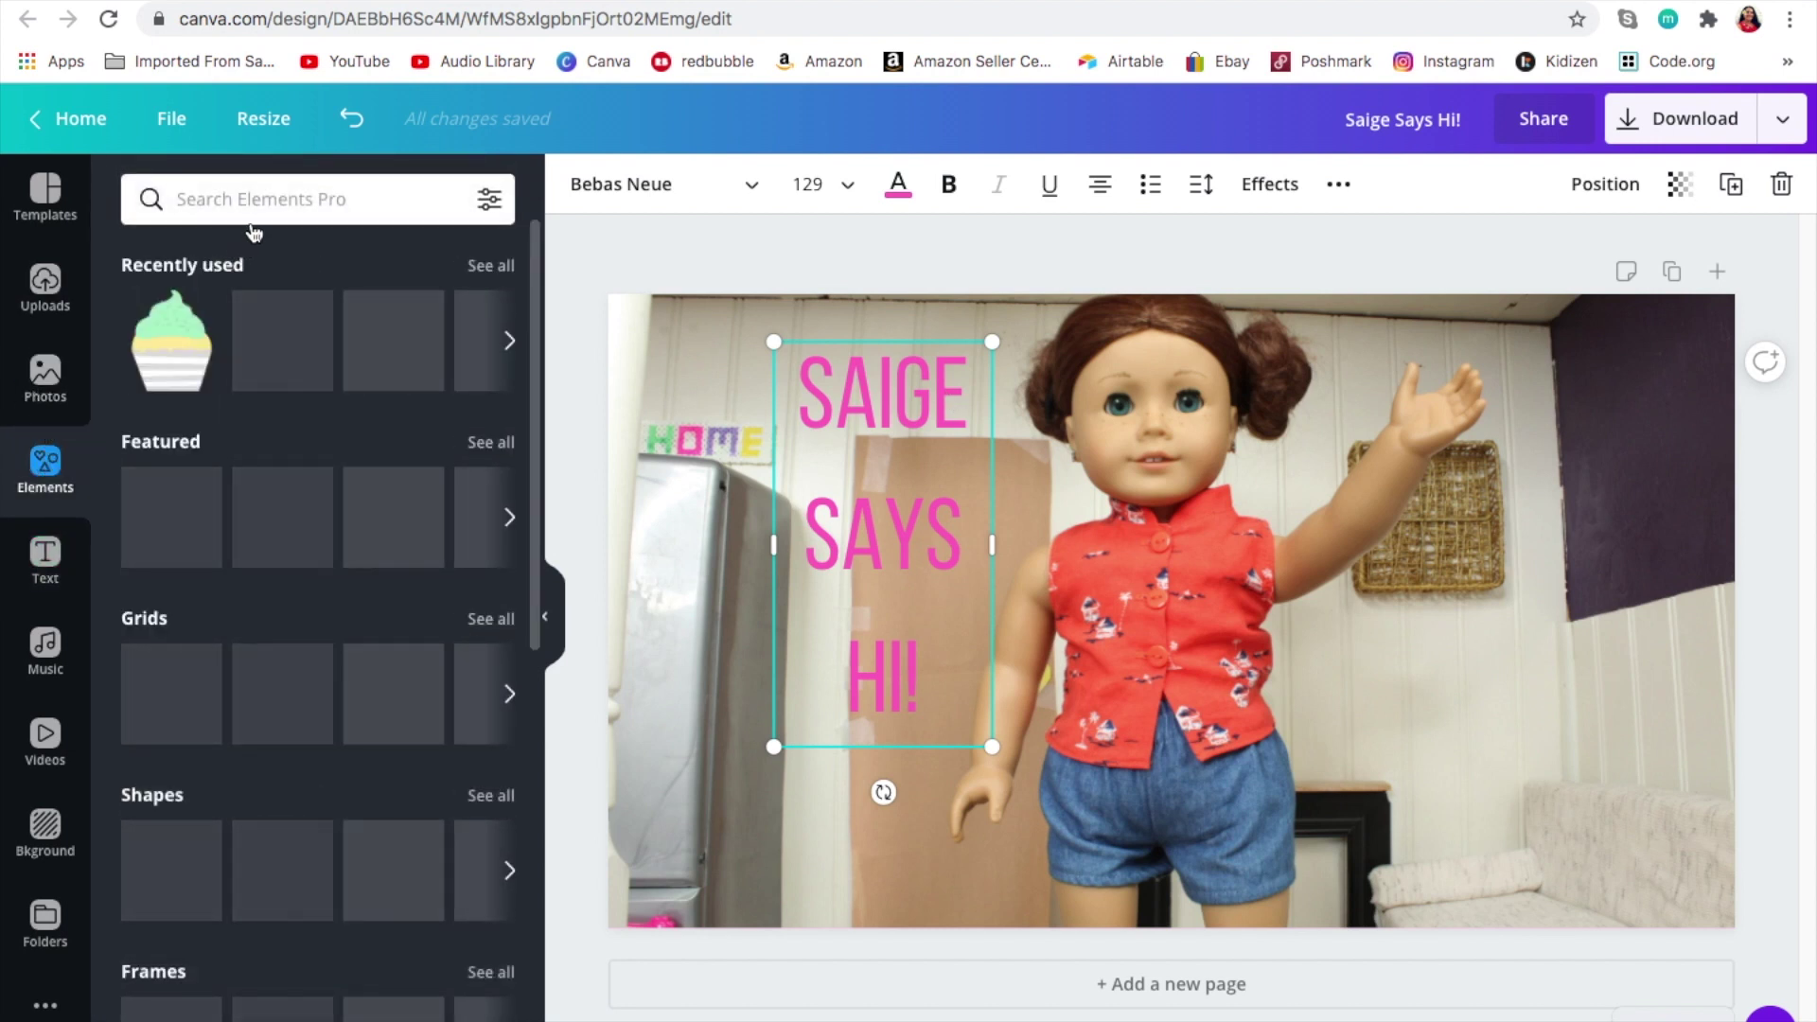
left_click(268, 196)
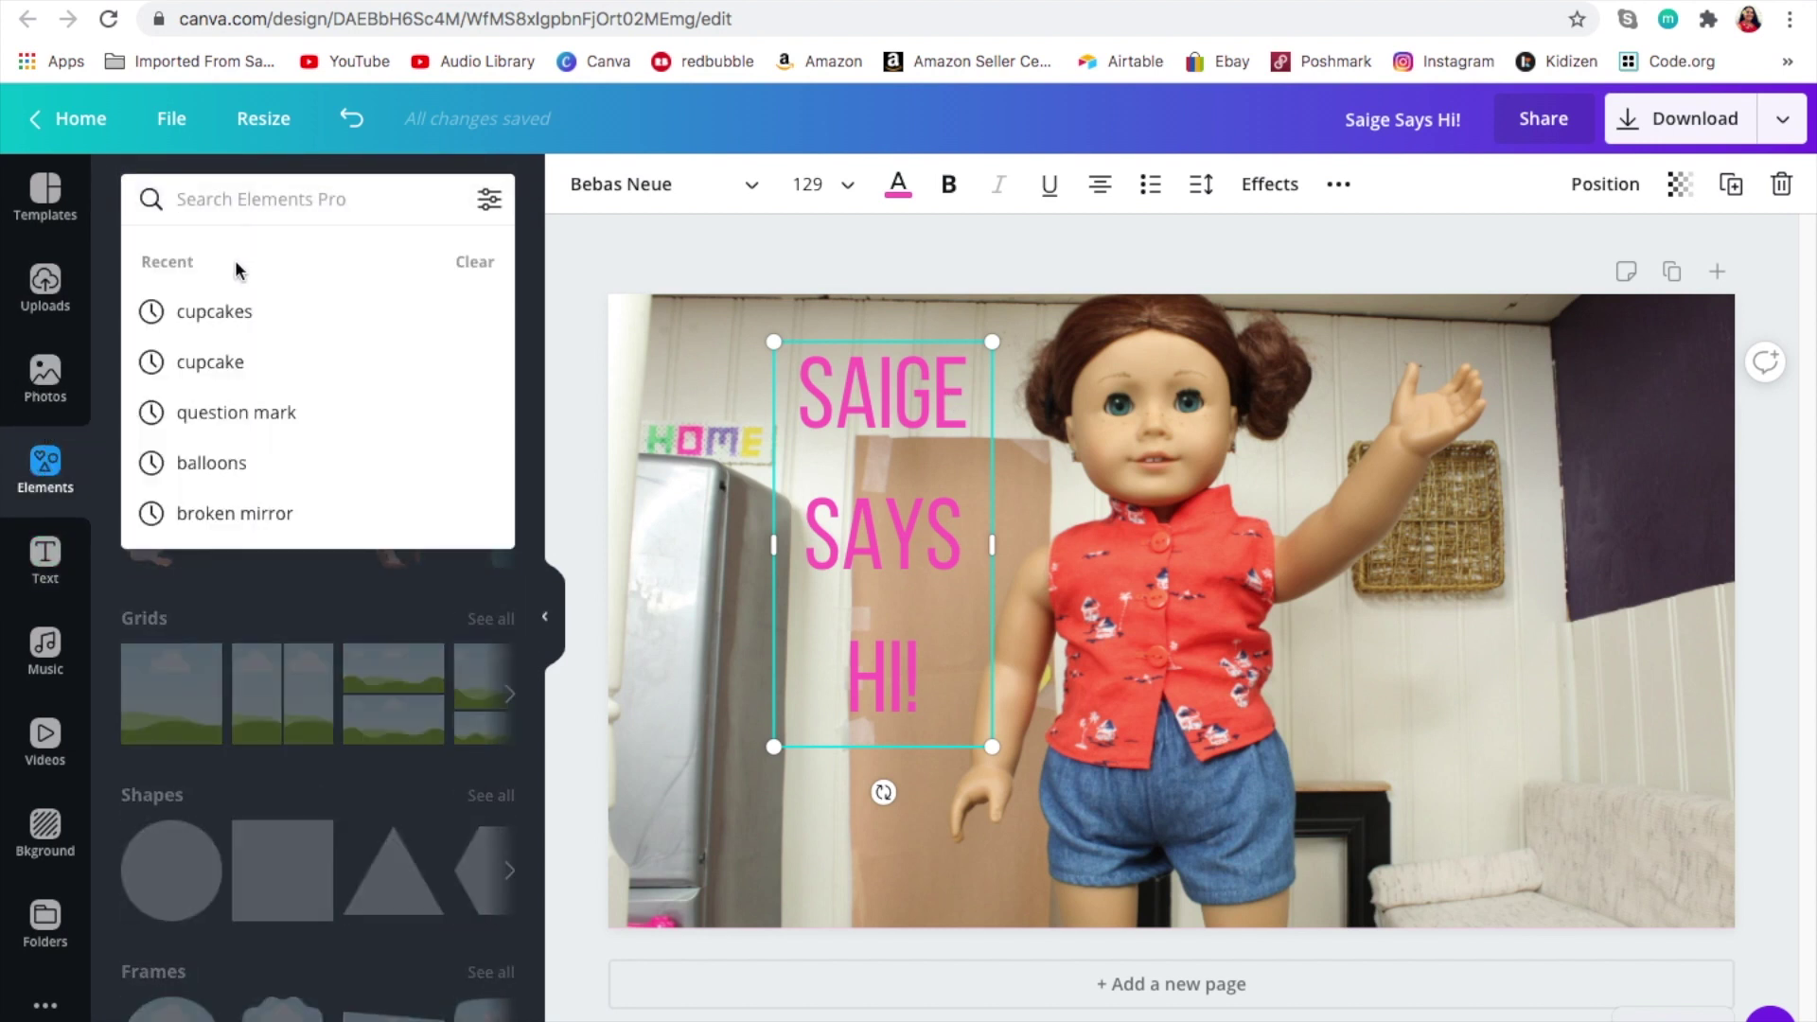
type("cup")
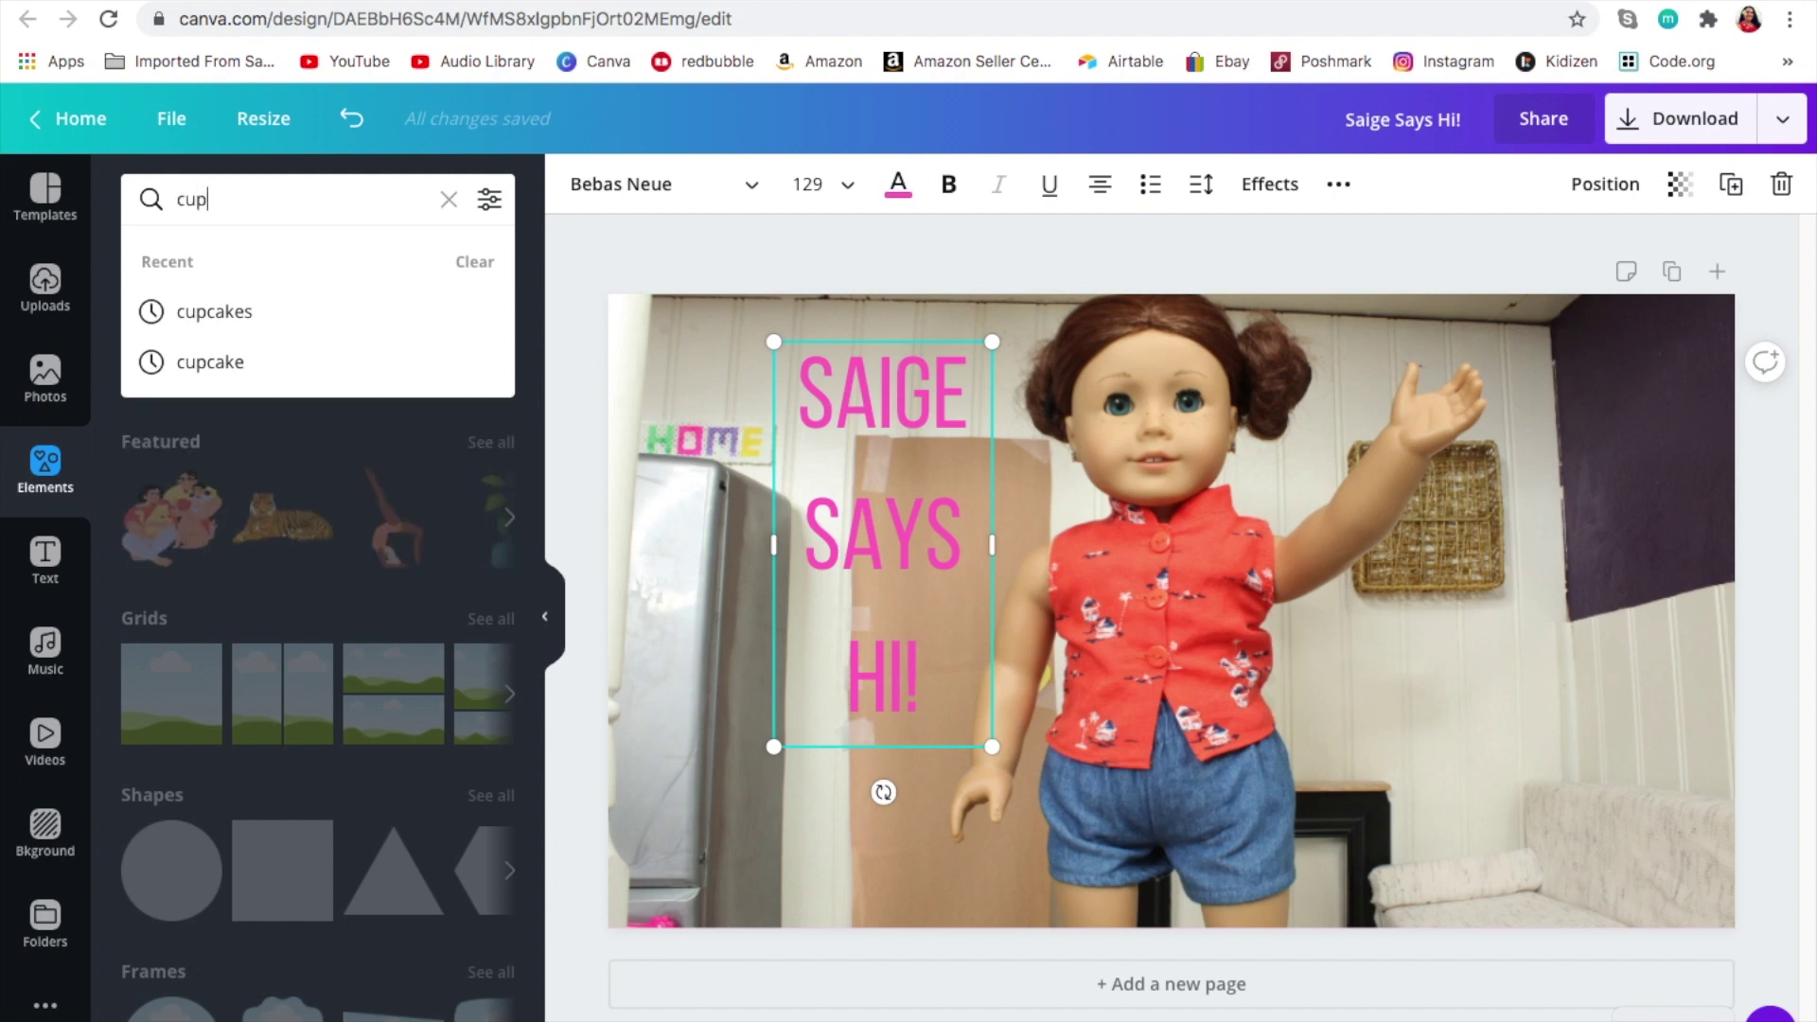
type("cakes")
key("Return")
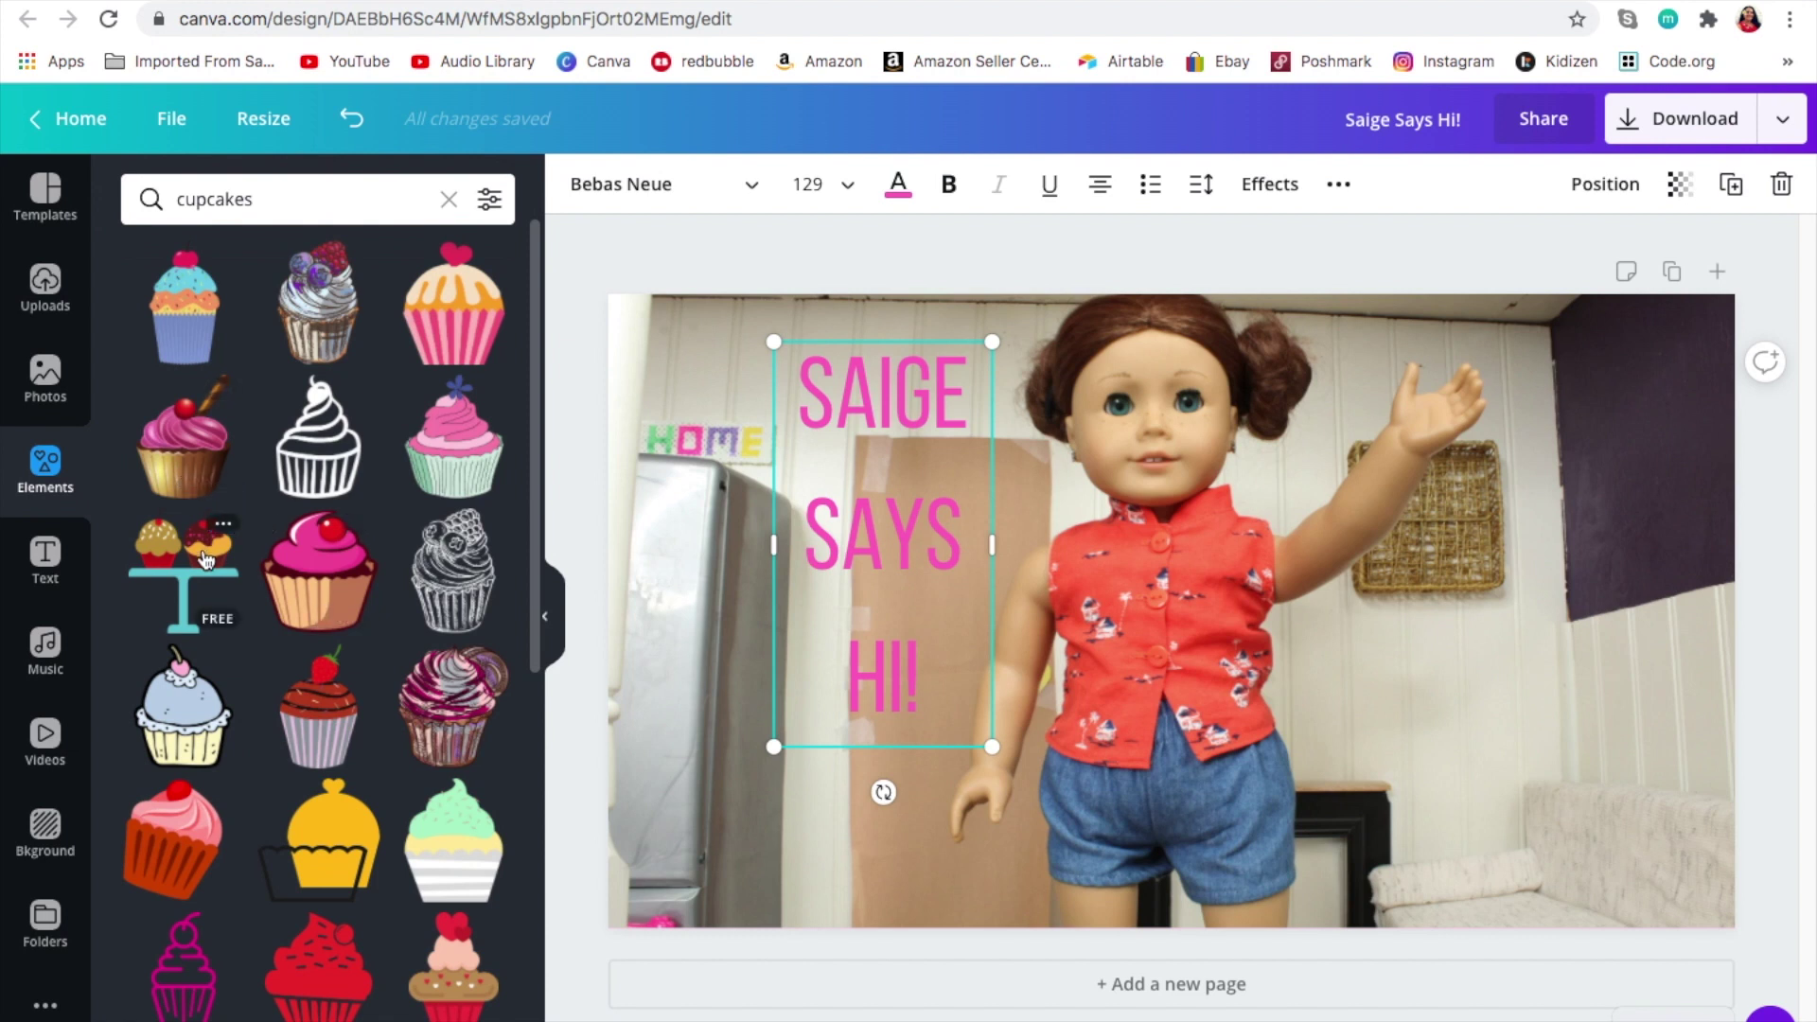
left_click_drag(446, 856, 1445, 554)
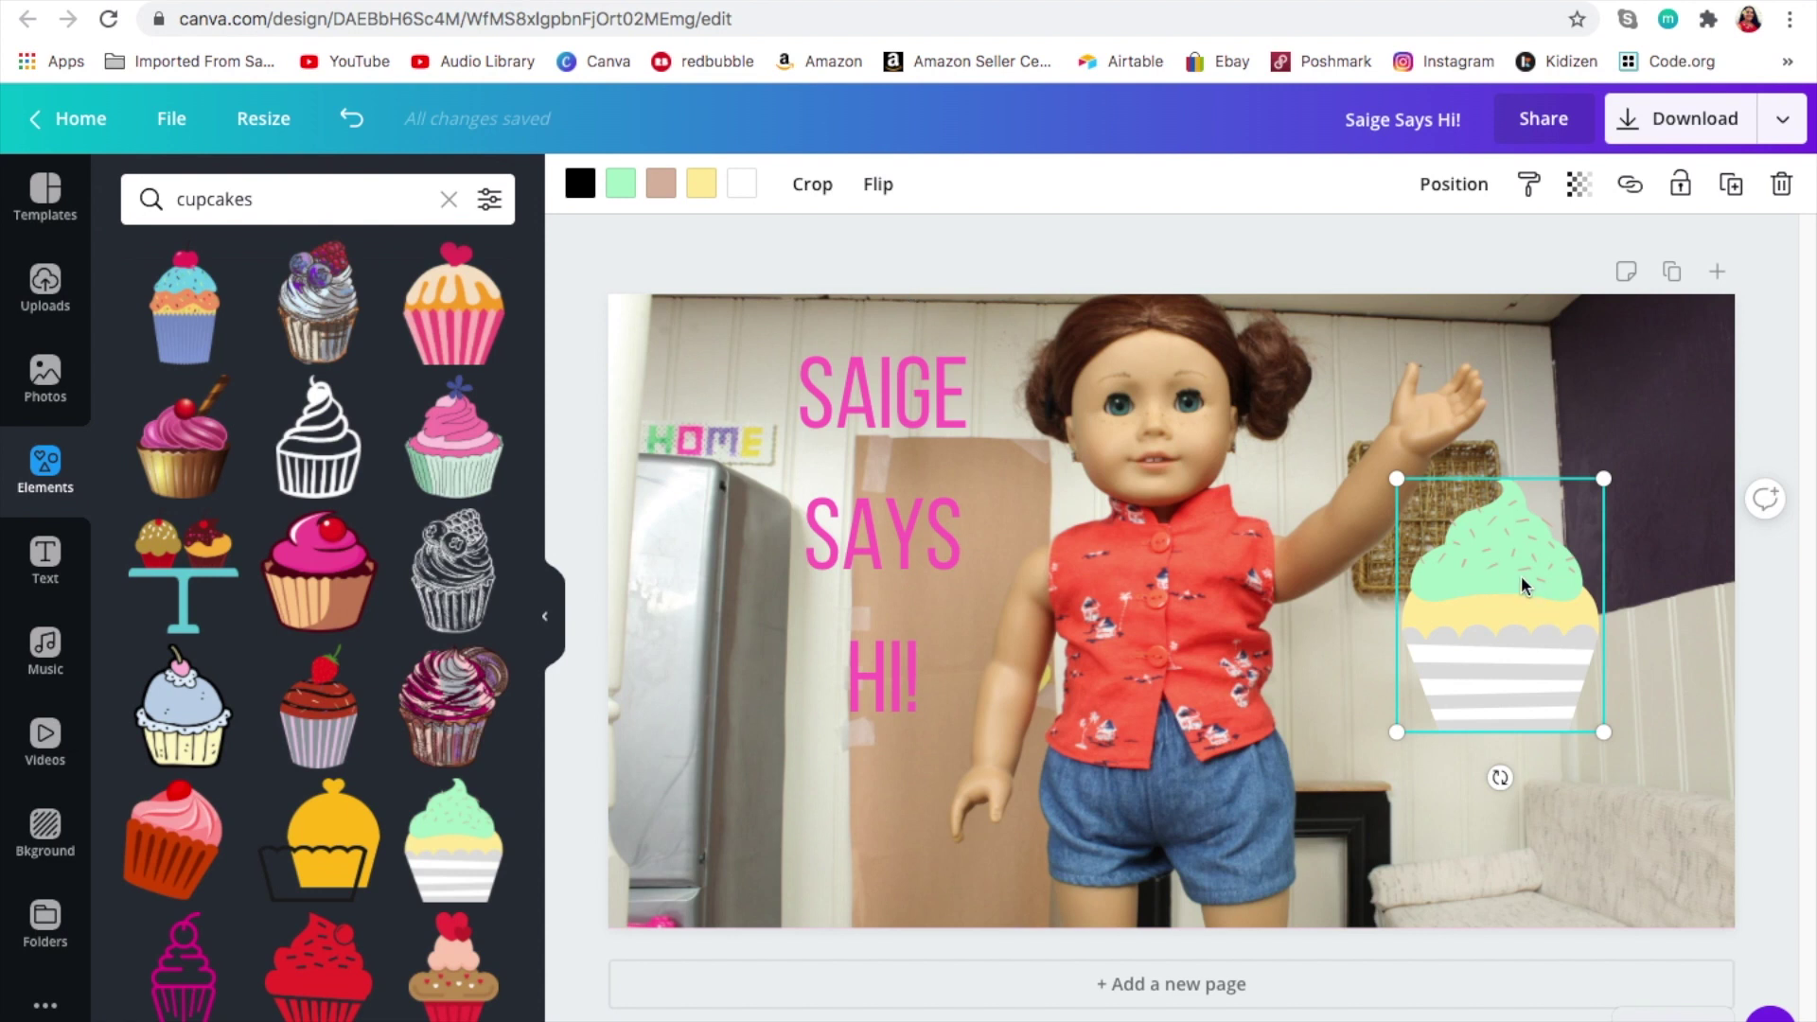
- Make the cupcake frosting pink and enlarge the cupcake to 396 × 486
left_click(624, 186)
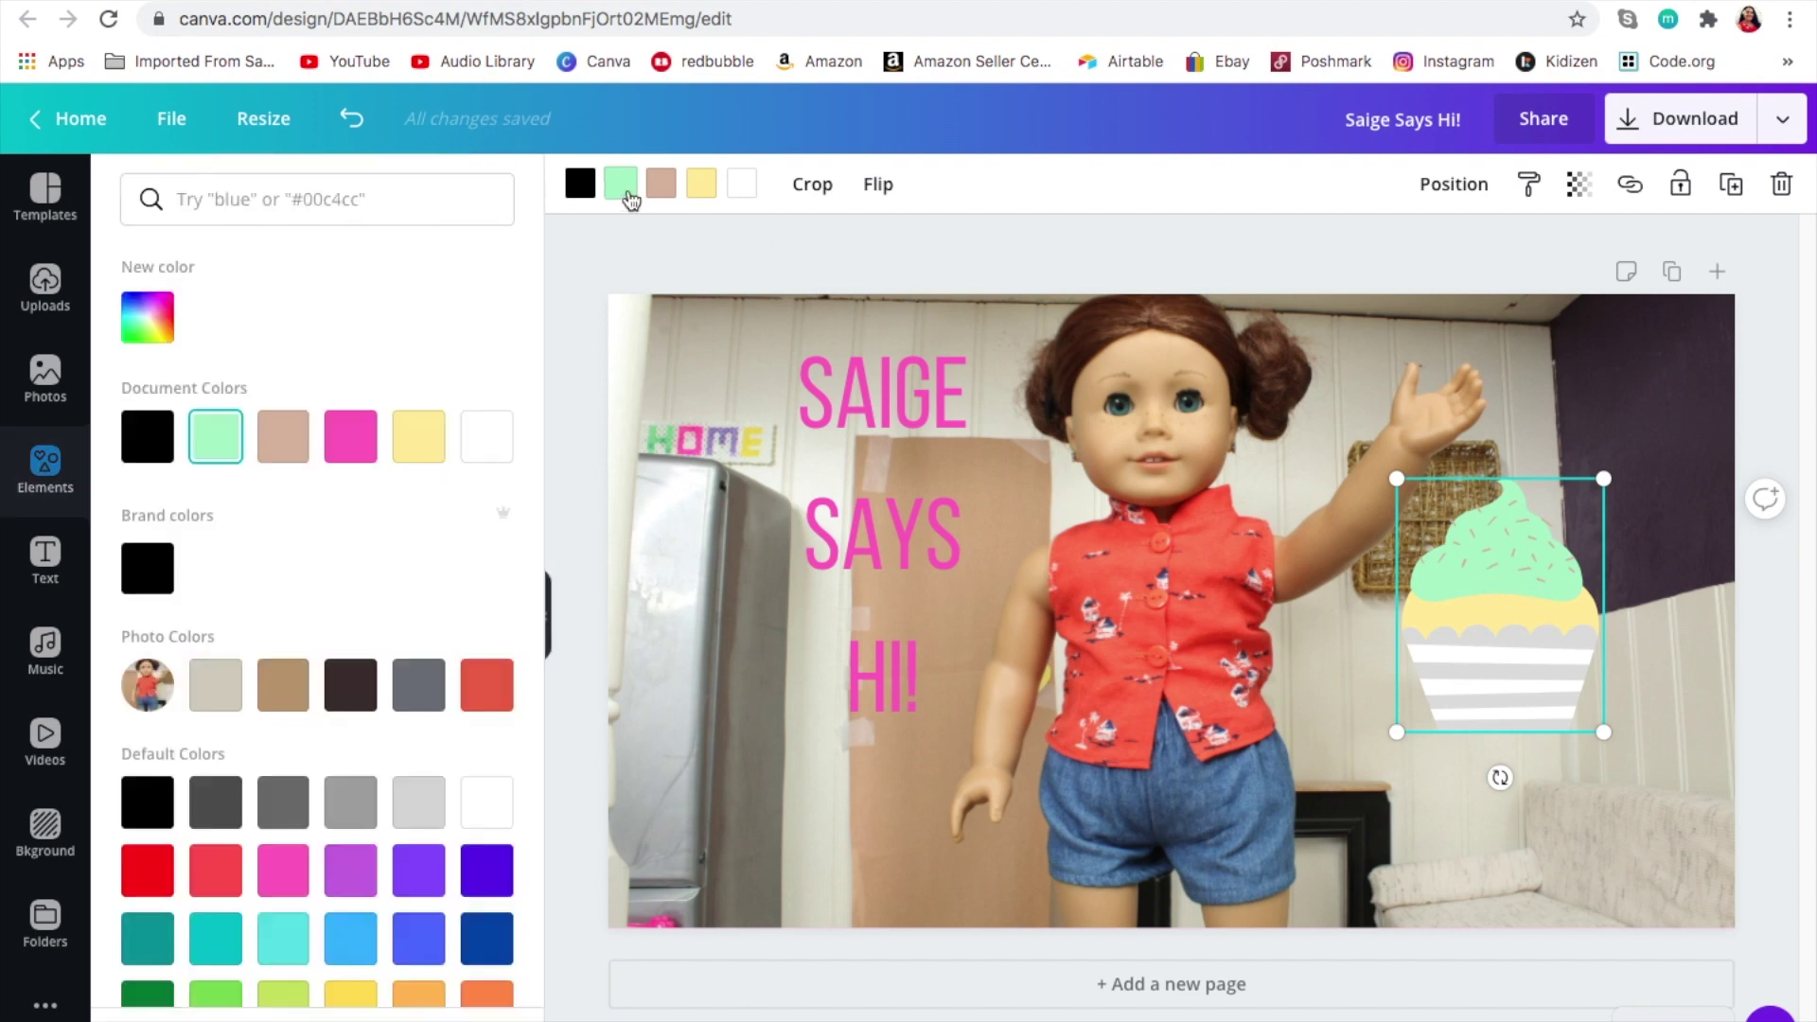
left_click(346, 458)
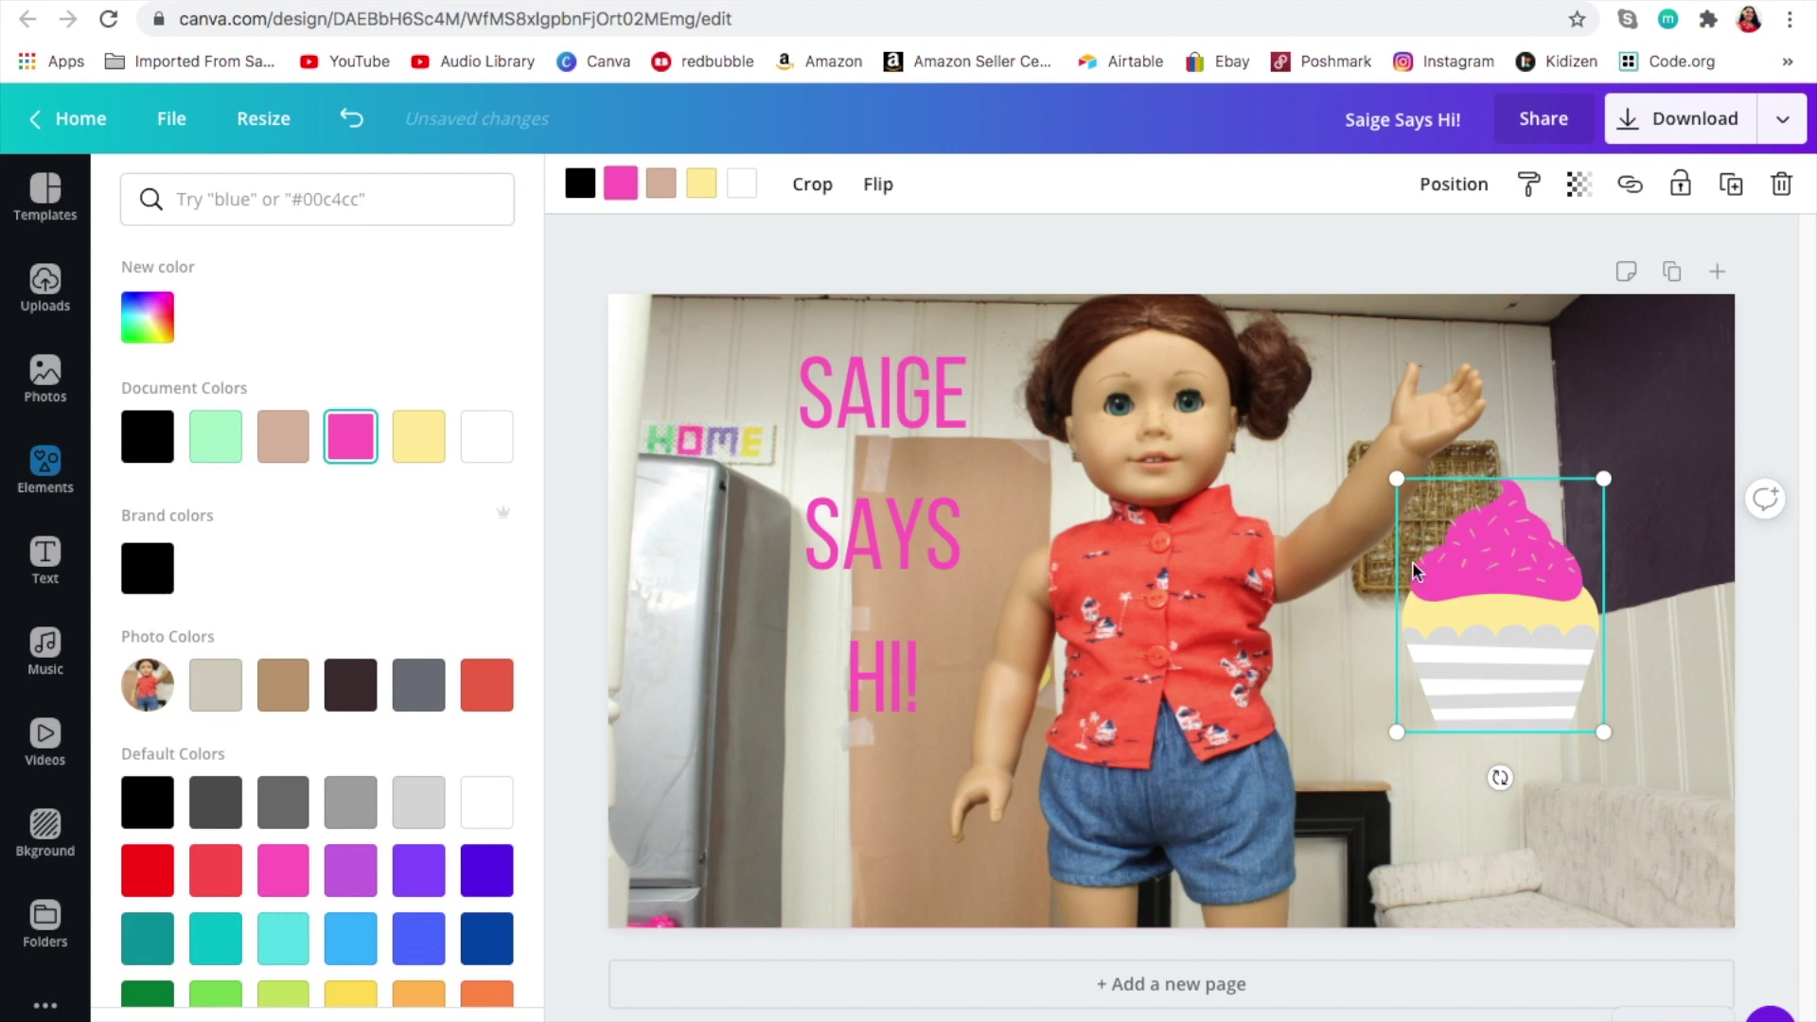
left_click(1579, 611)
left_click_drag(1587, 721, 1613, 754)
left_click(45, 376)
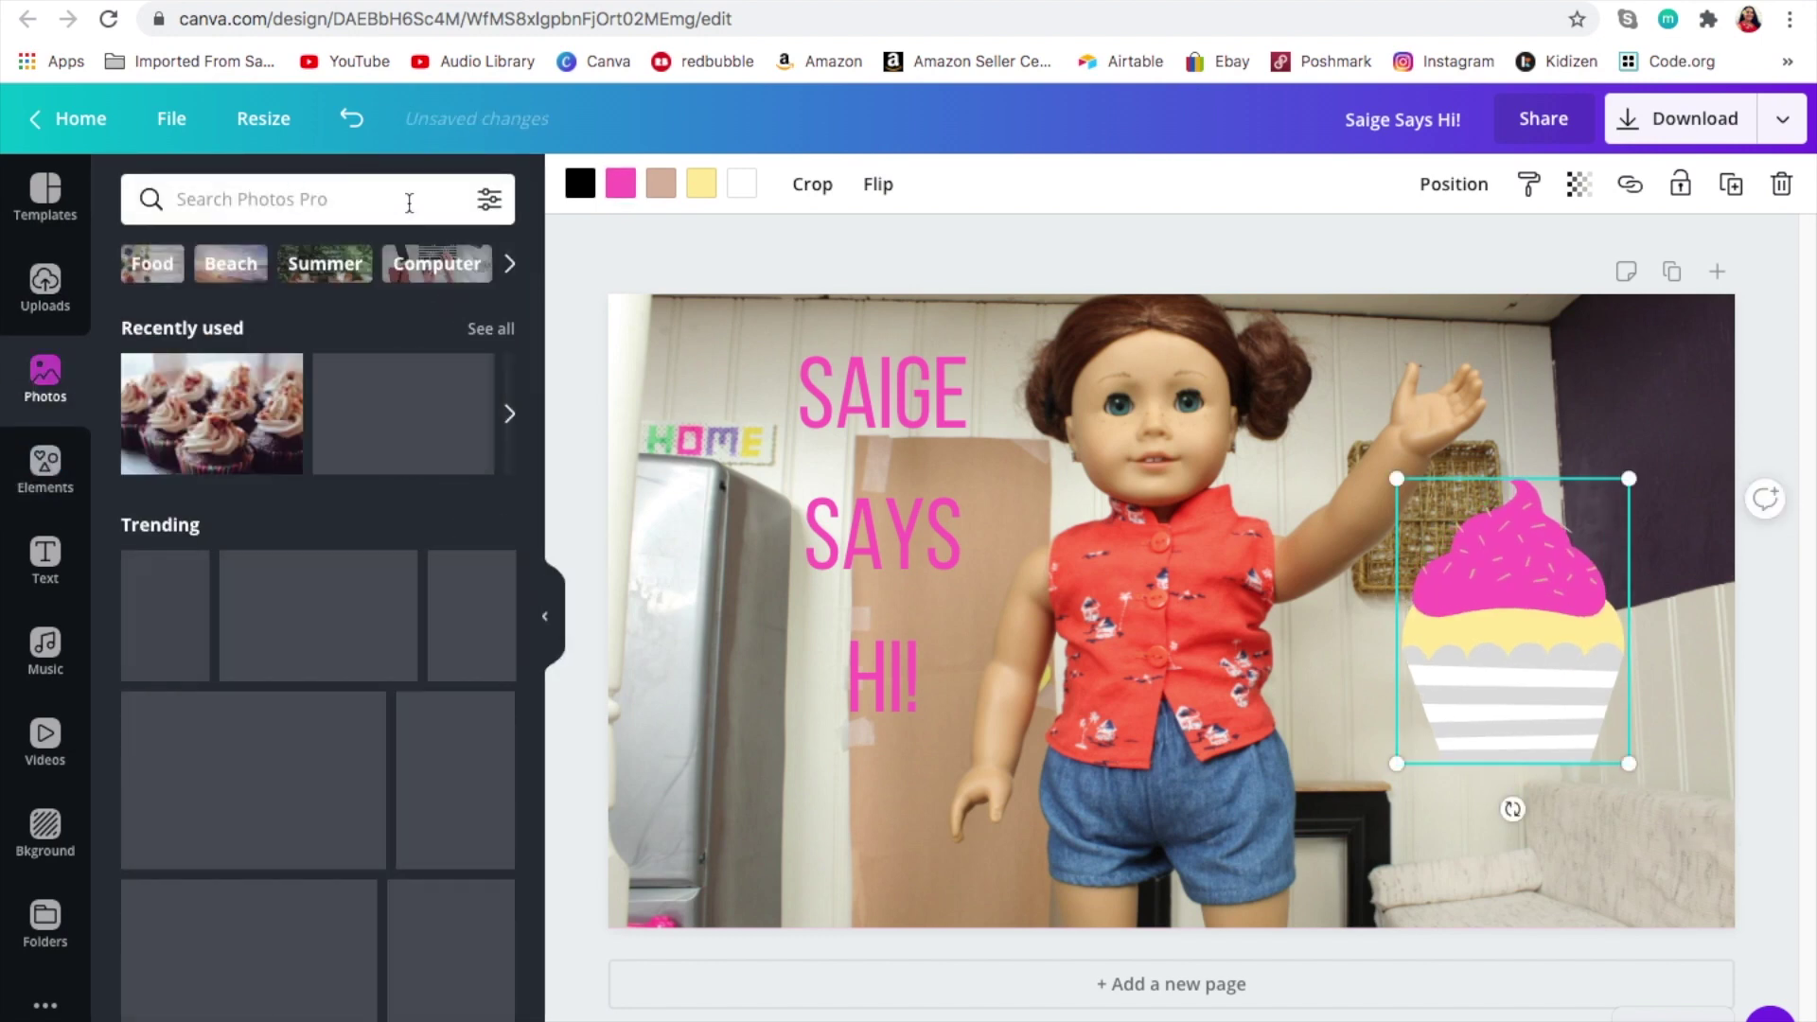
- Search stock photos for 'cupcakes' and move the cupcake graphic up toward the top right
left_click(408, 201)
type("c")
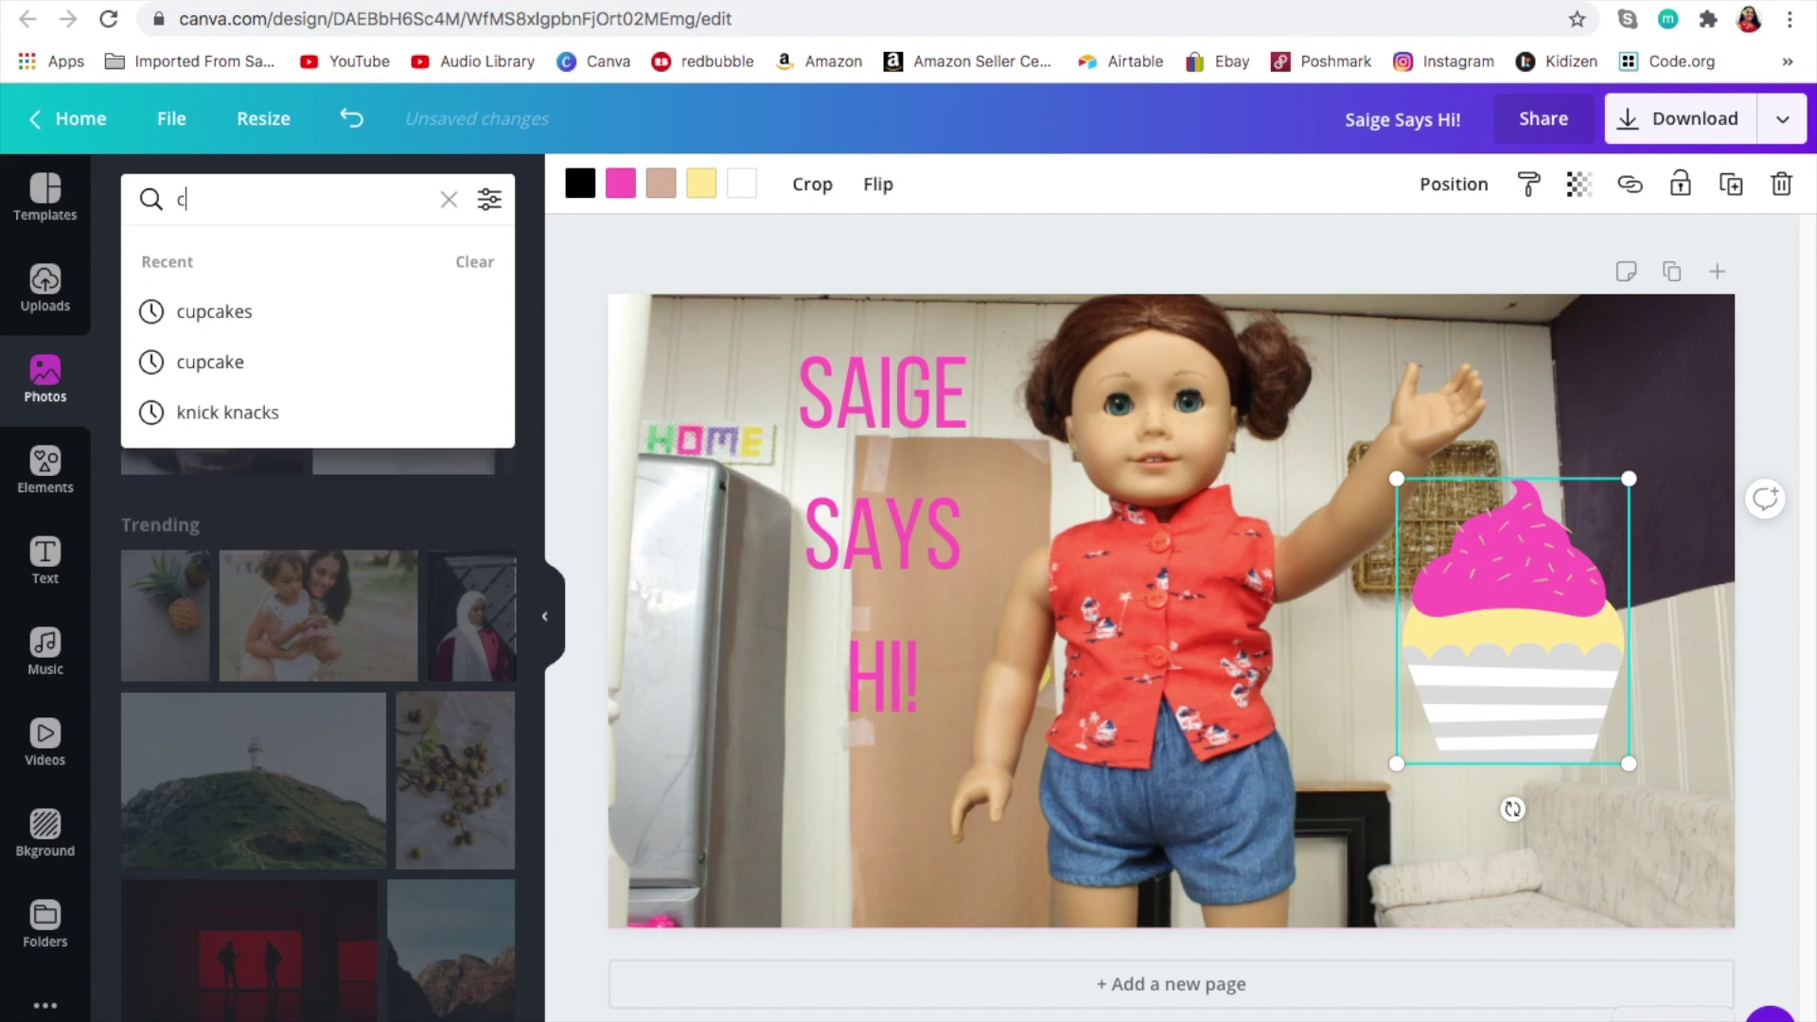
type("upcak")
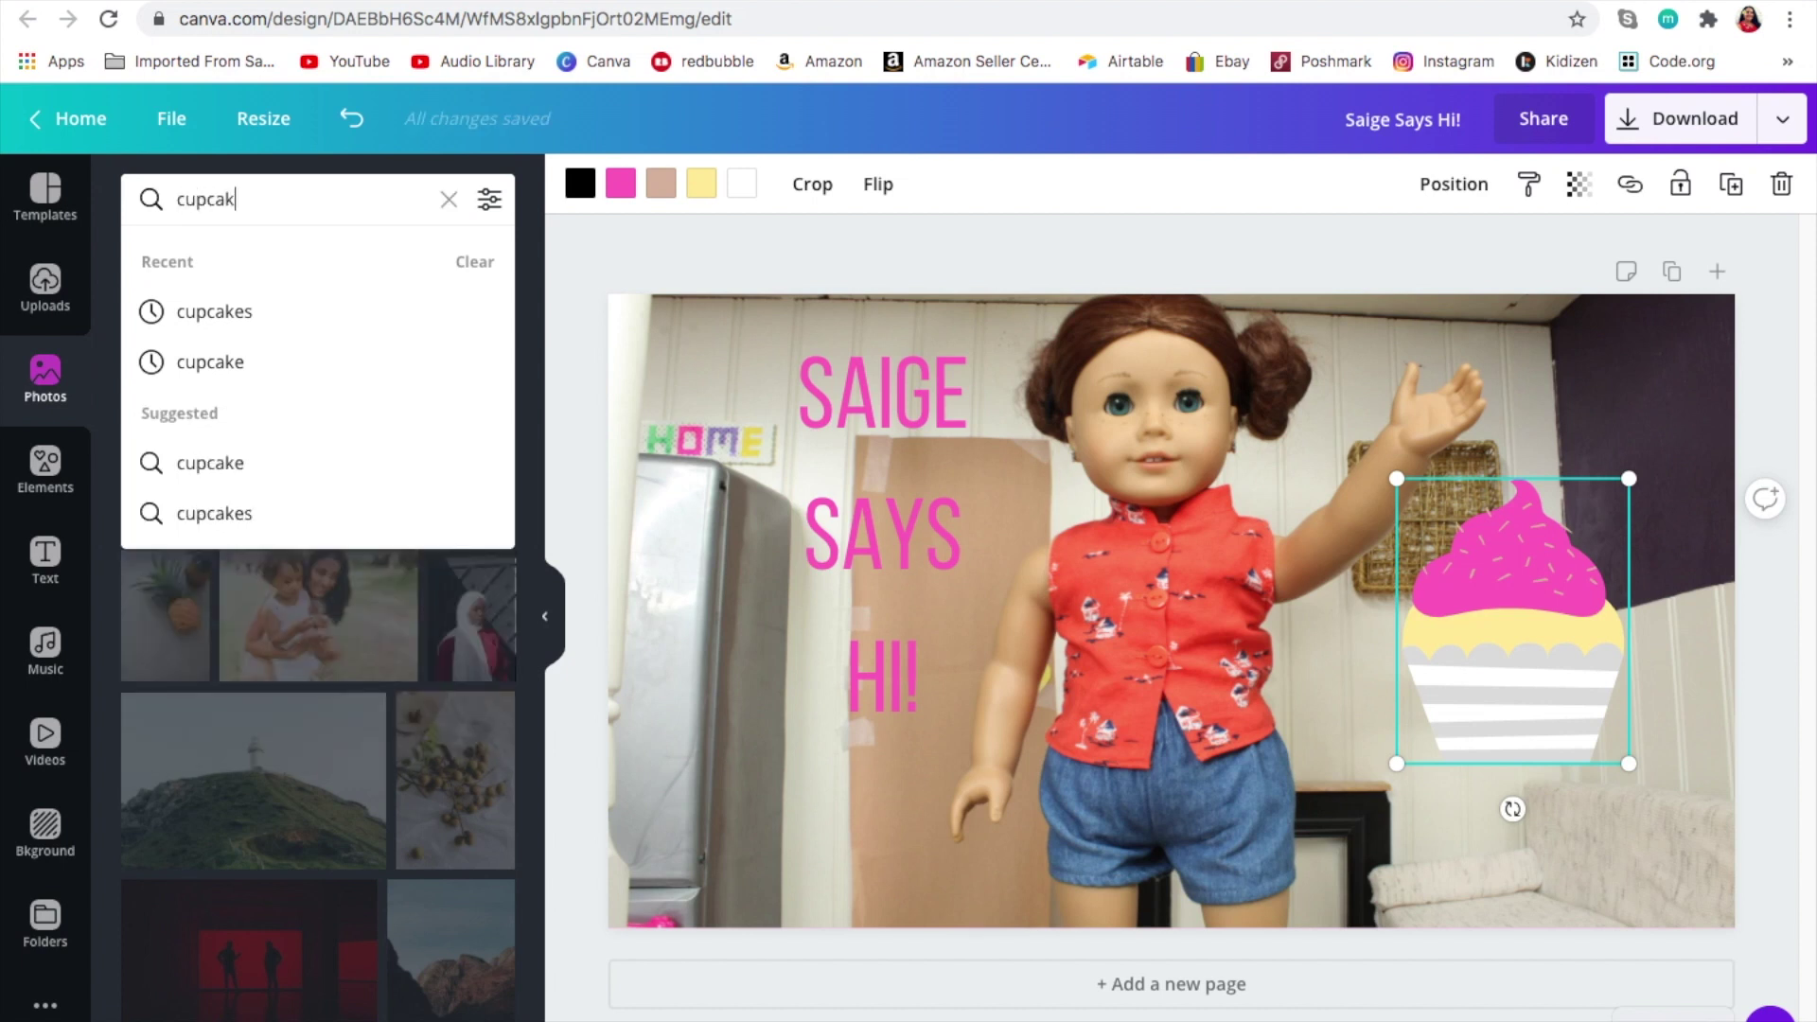
type("es")
key("Return")
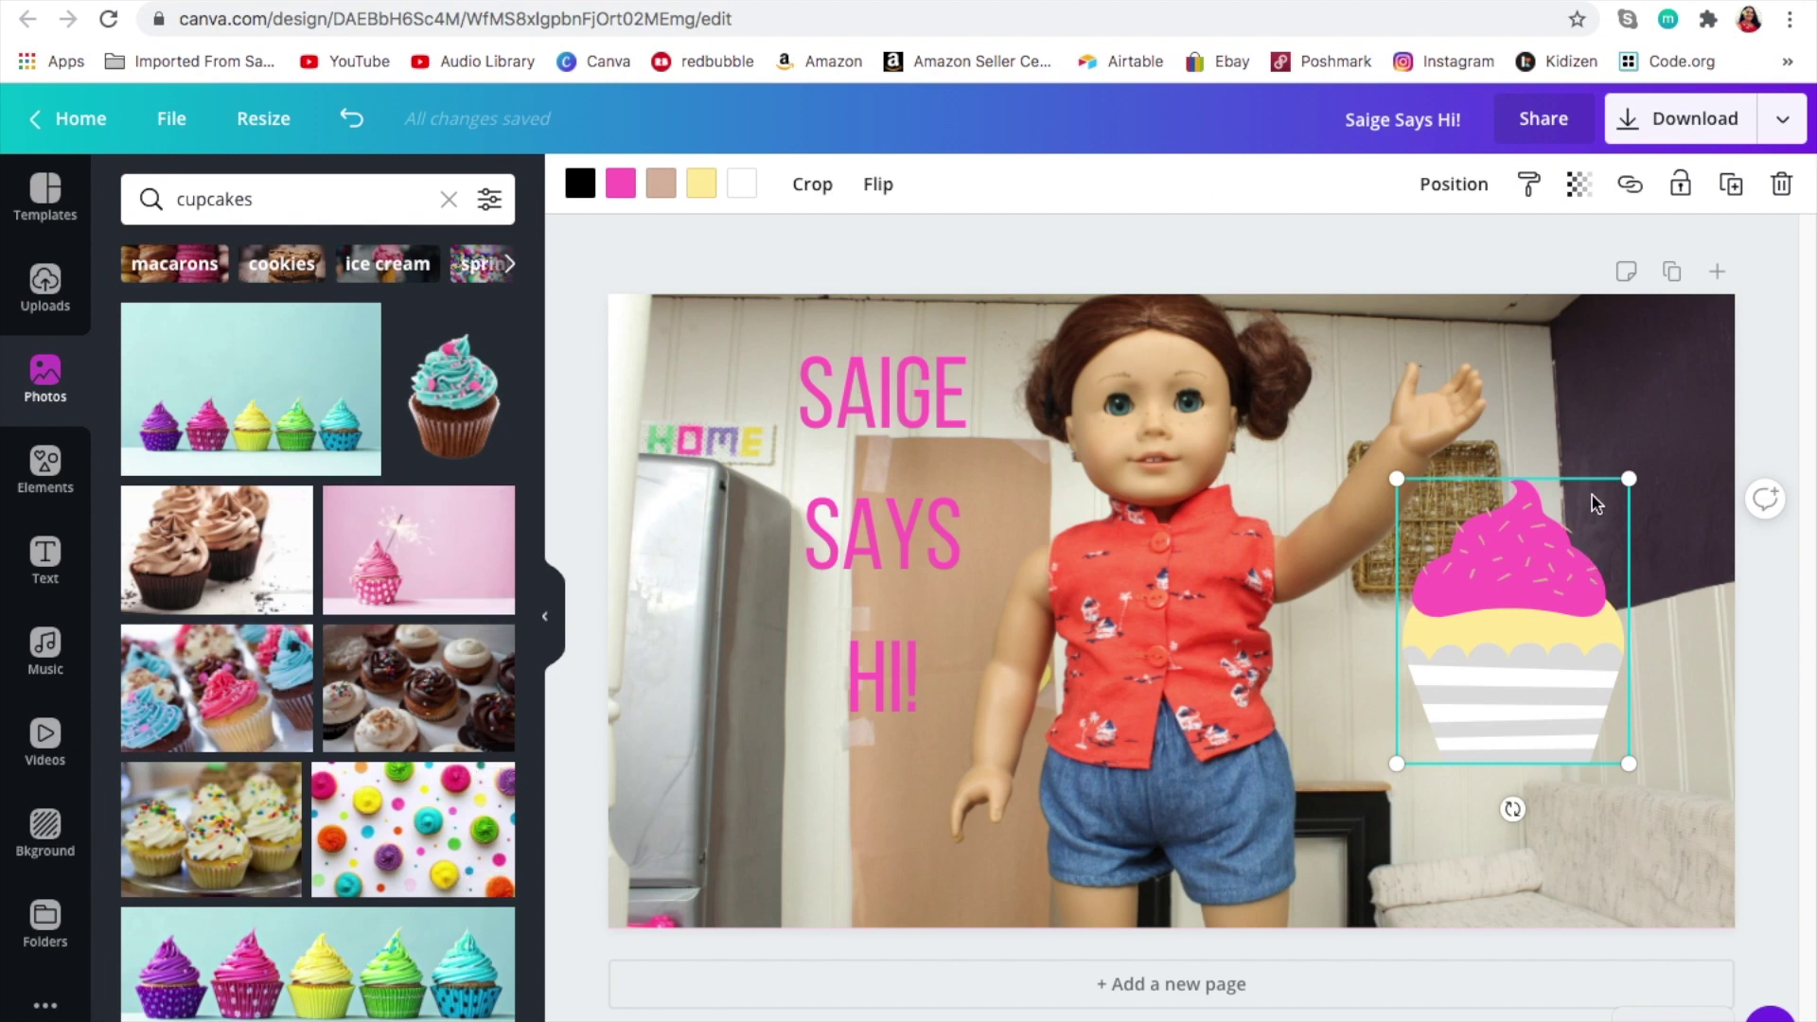
left_click_drag(1621, 484, 1614, 493)
left_click_drag(1550, 589, 1602, 498)
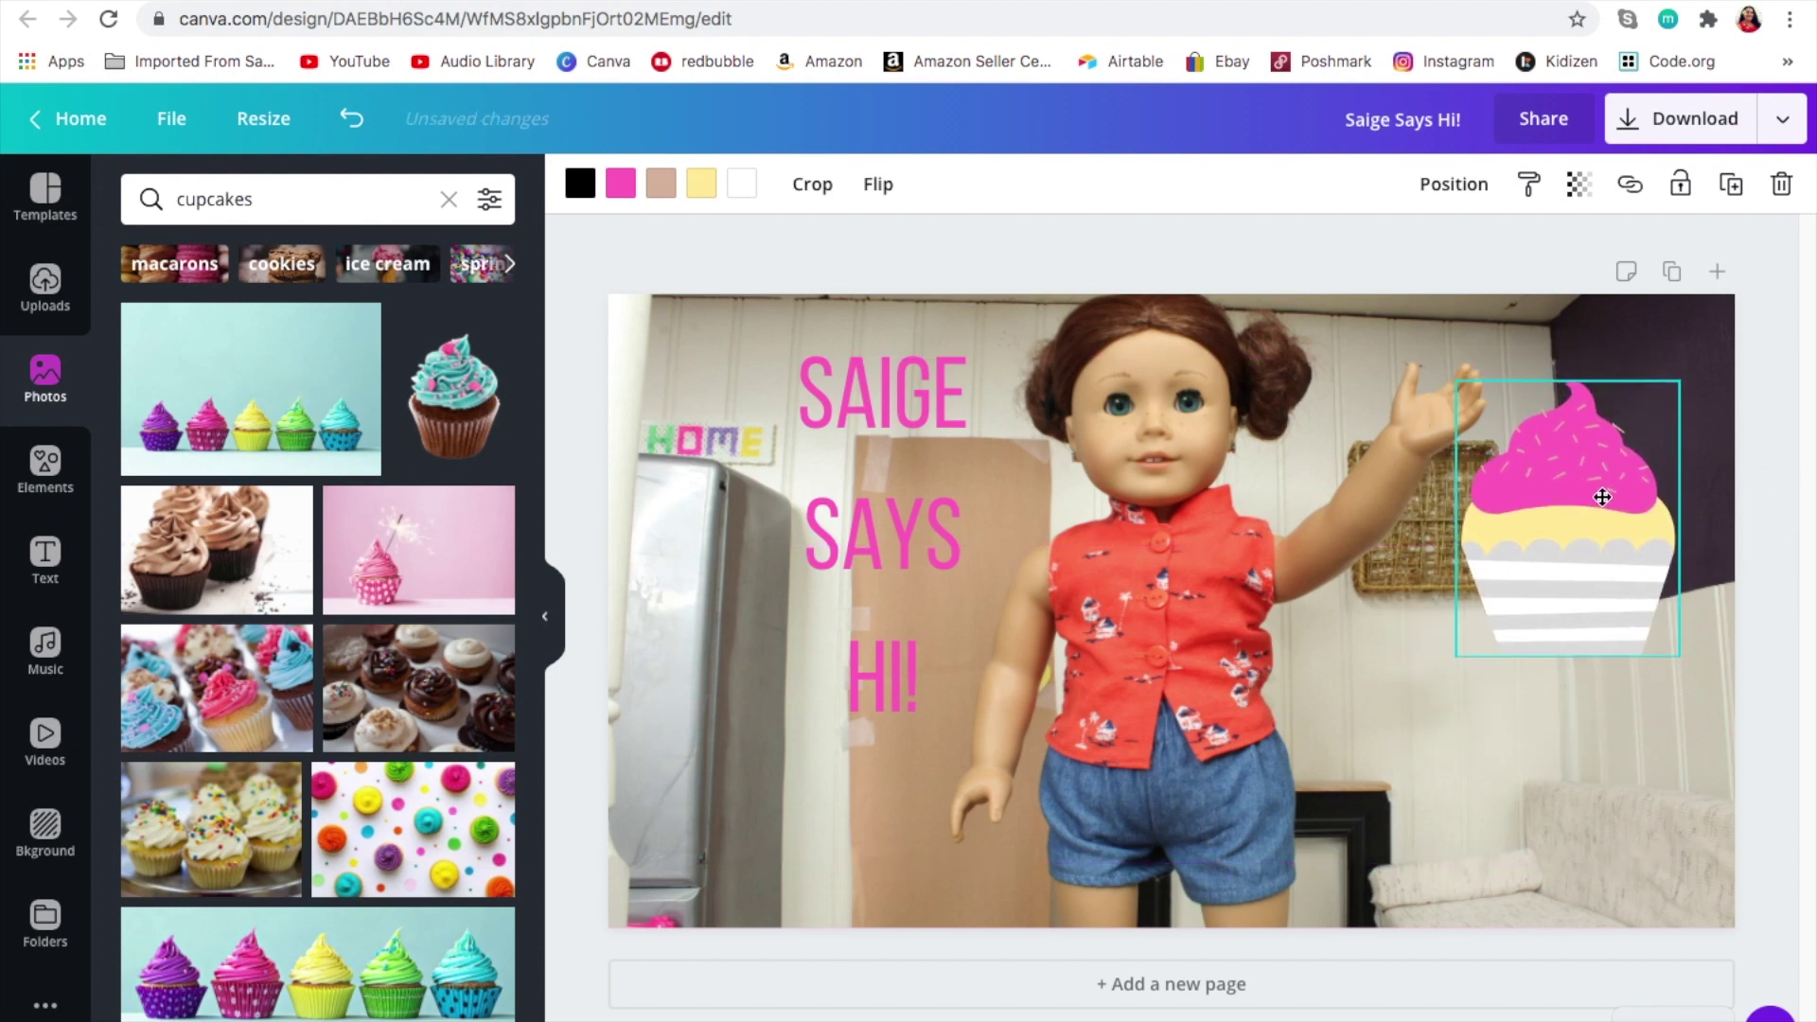
- Shift the SAIGE SAYS HI! text left and bring up the 1920 × 1080 PNG download options
left_click_drag(946, 571, 936, 571)
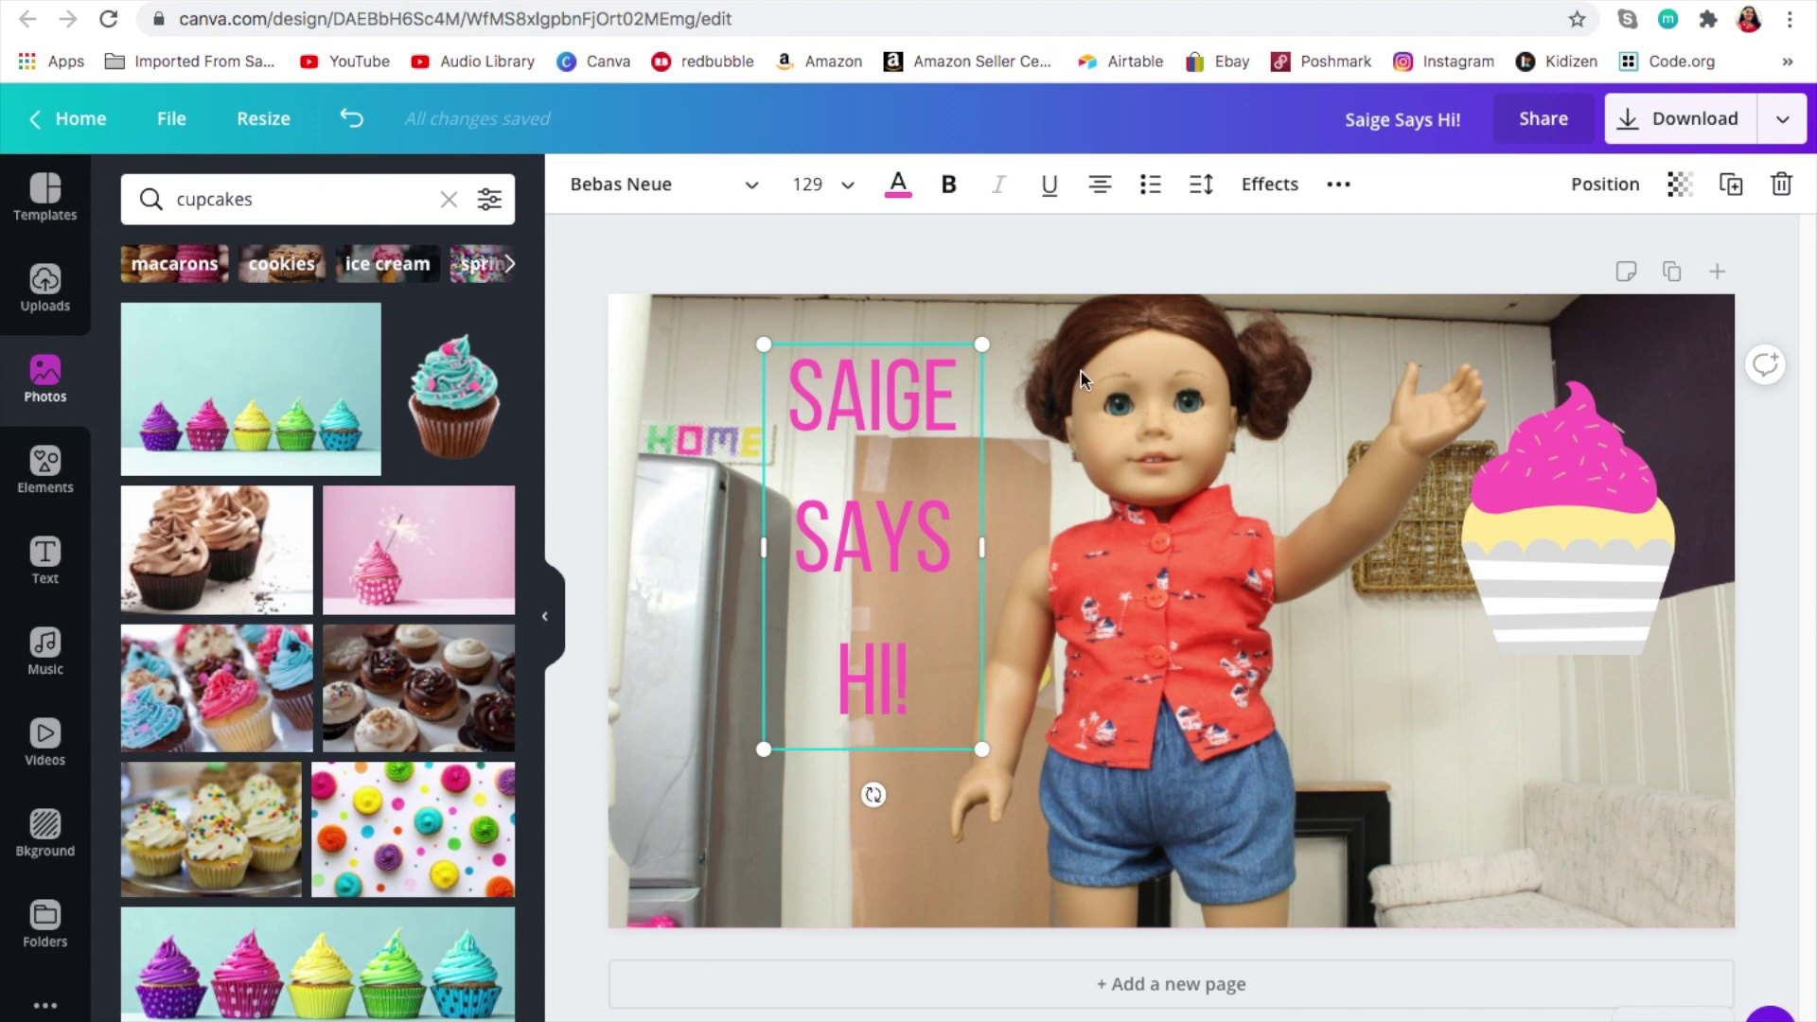
left_click(1462, 387)
left_click_drag(941, 445, 876, 440)
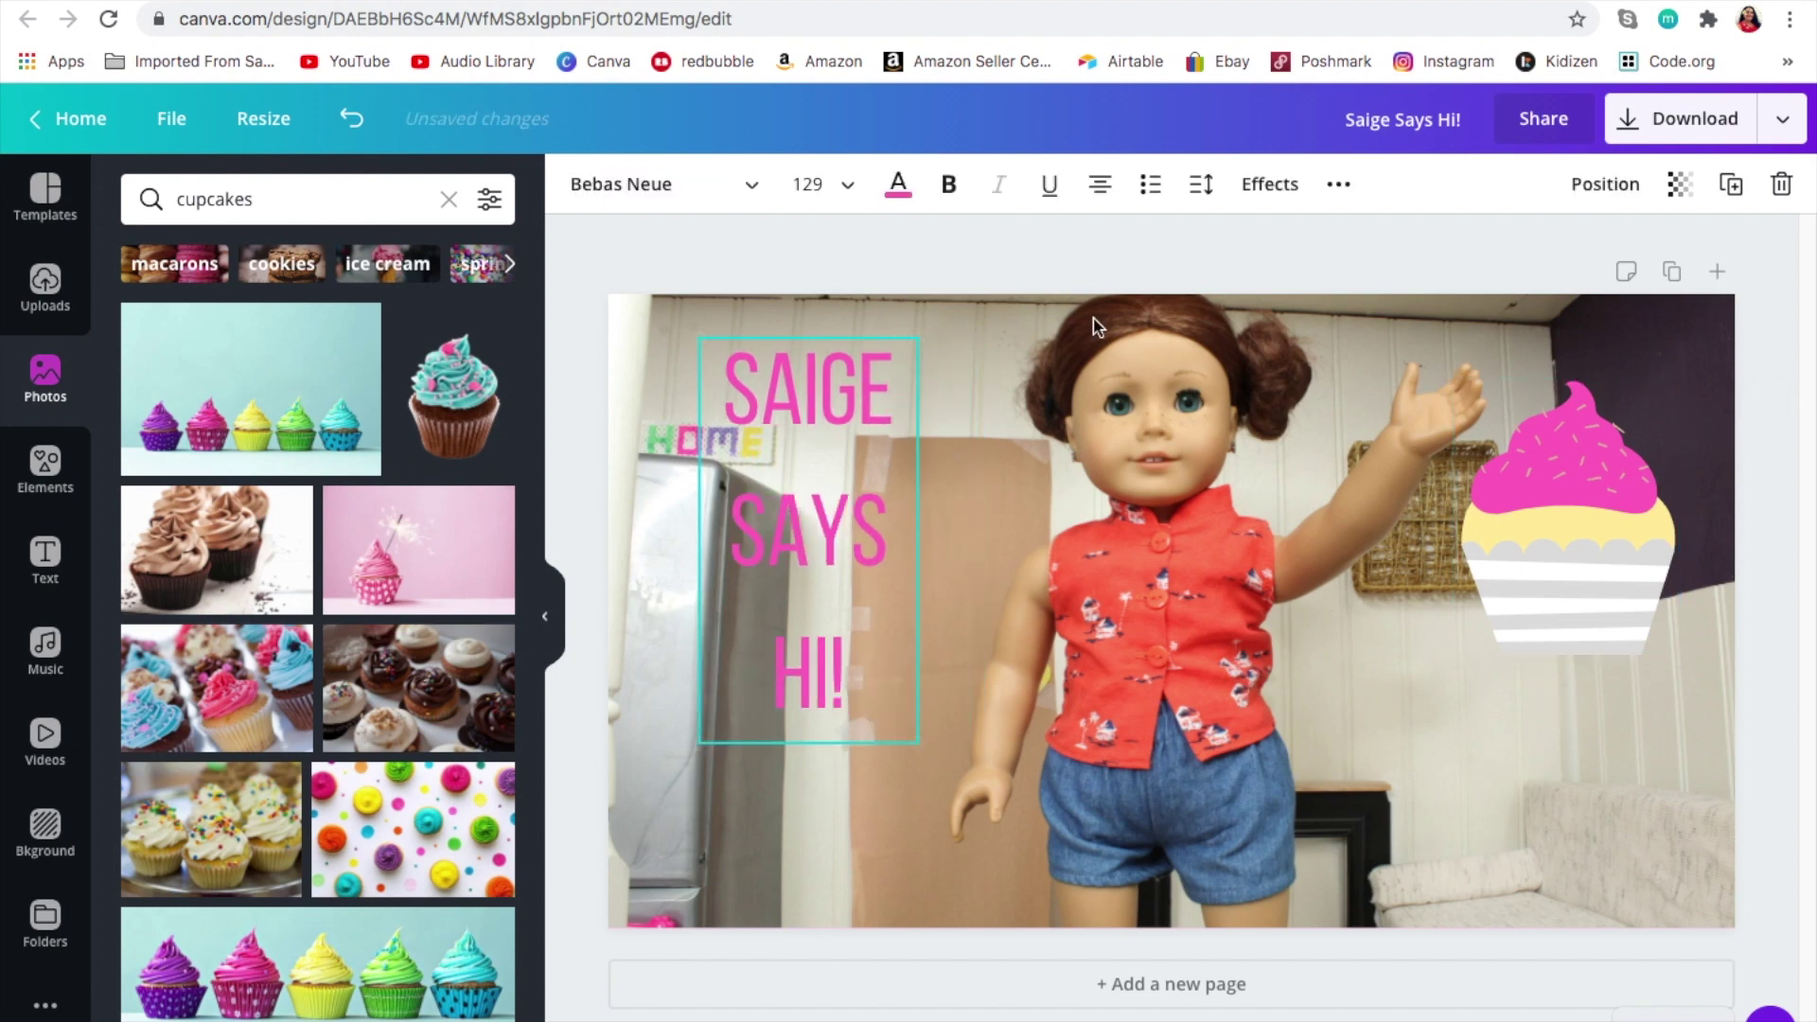
left_click(1677, 129)
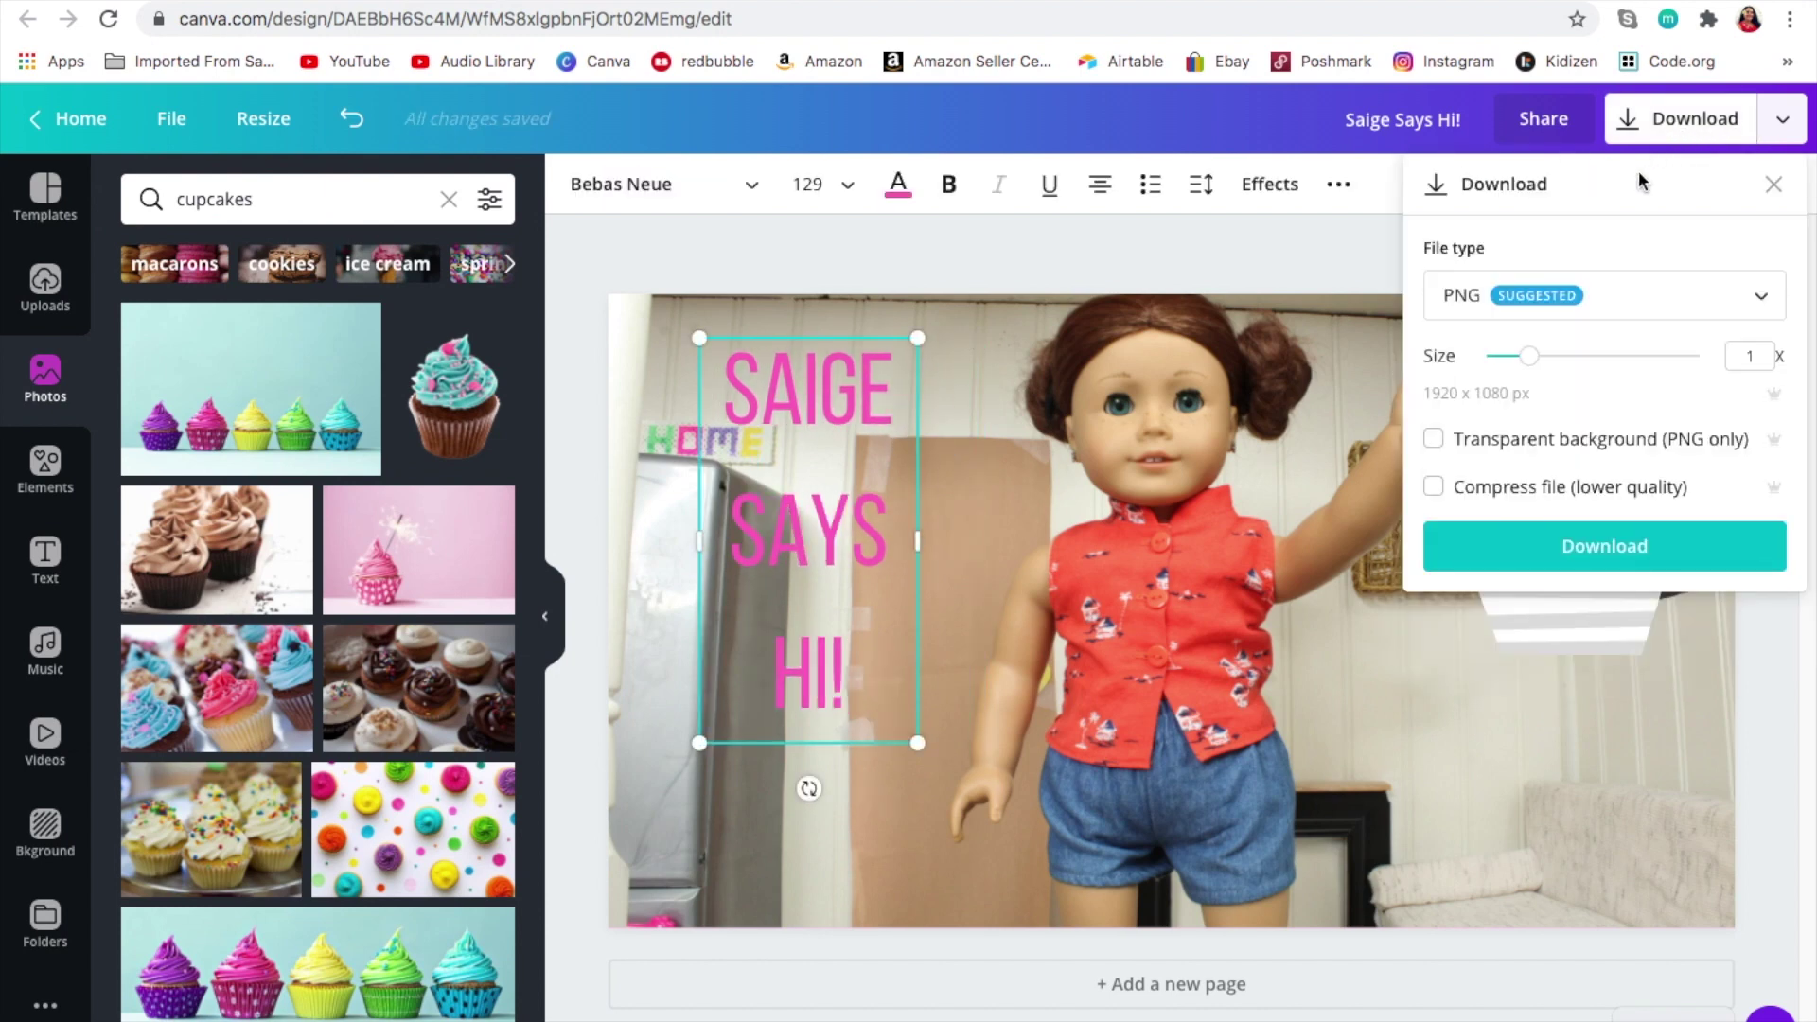
- Download the design as a 1920 × 1080 JPG and dismiss the saved-design confirmation
left_click(1579, 303)
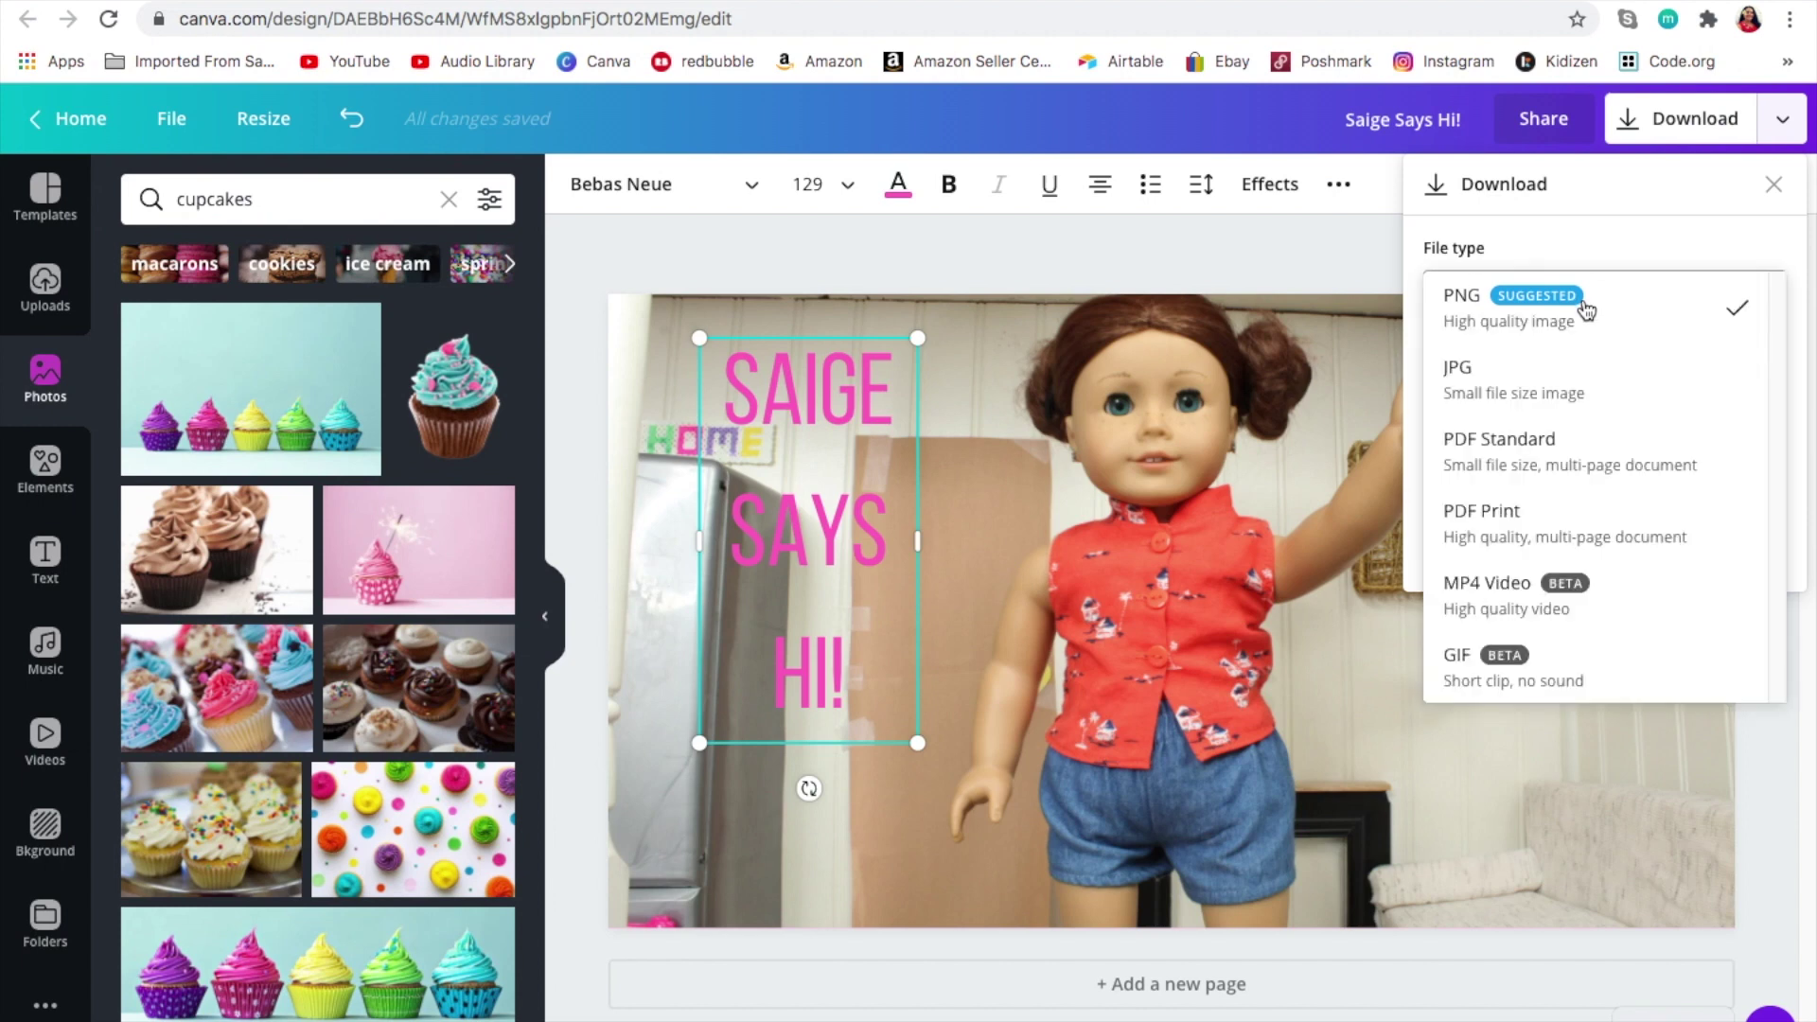
left_click(1569, 393)
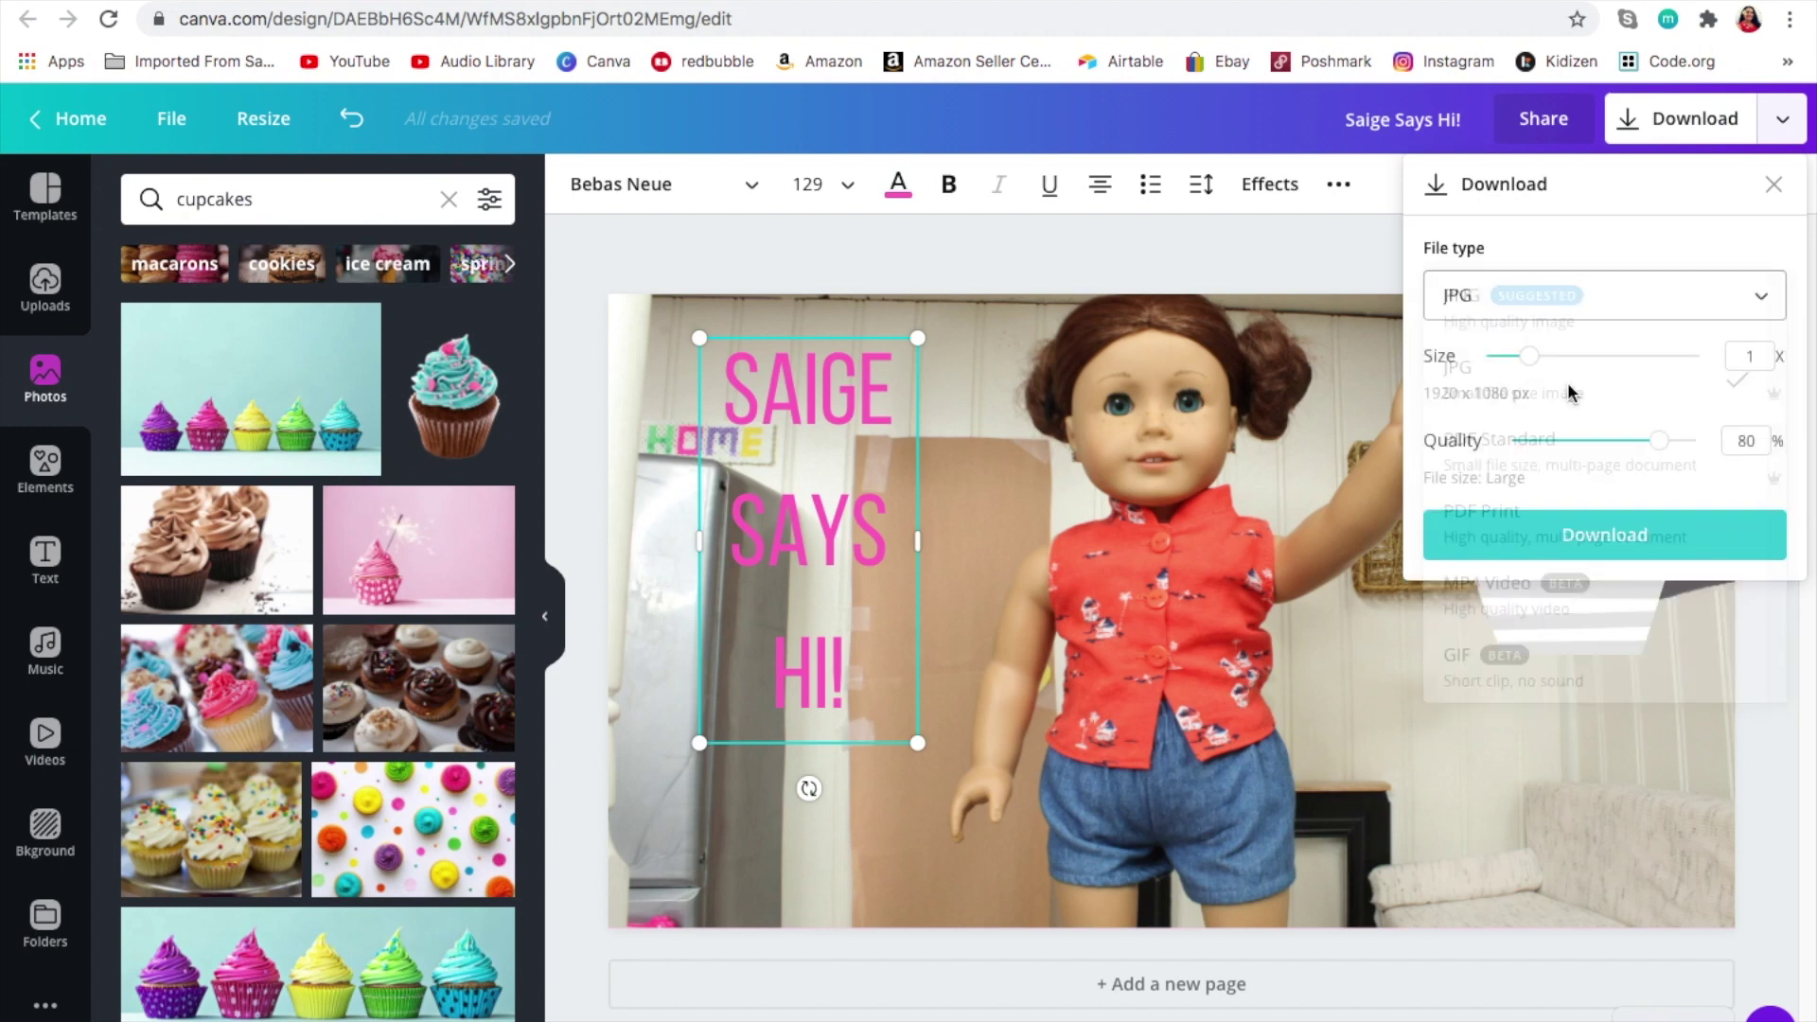
left_click(1628, 539)
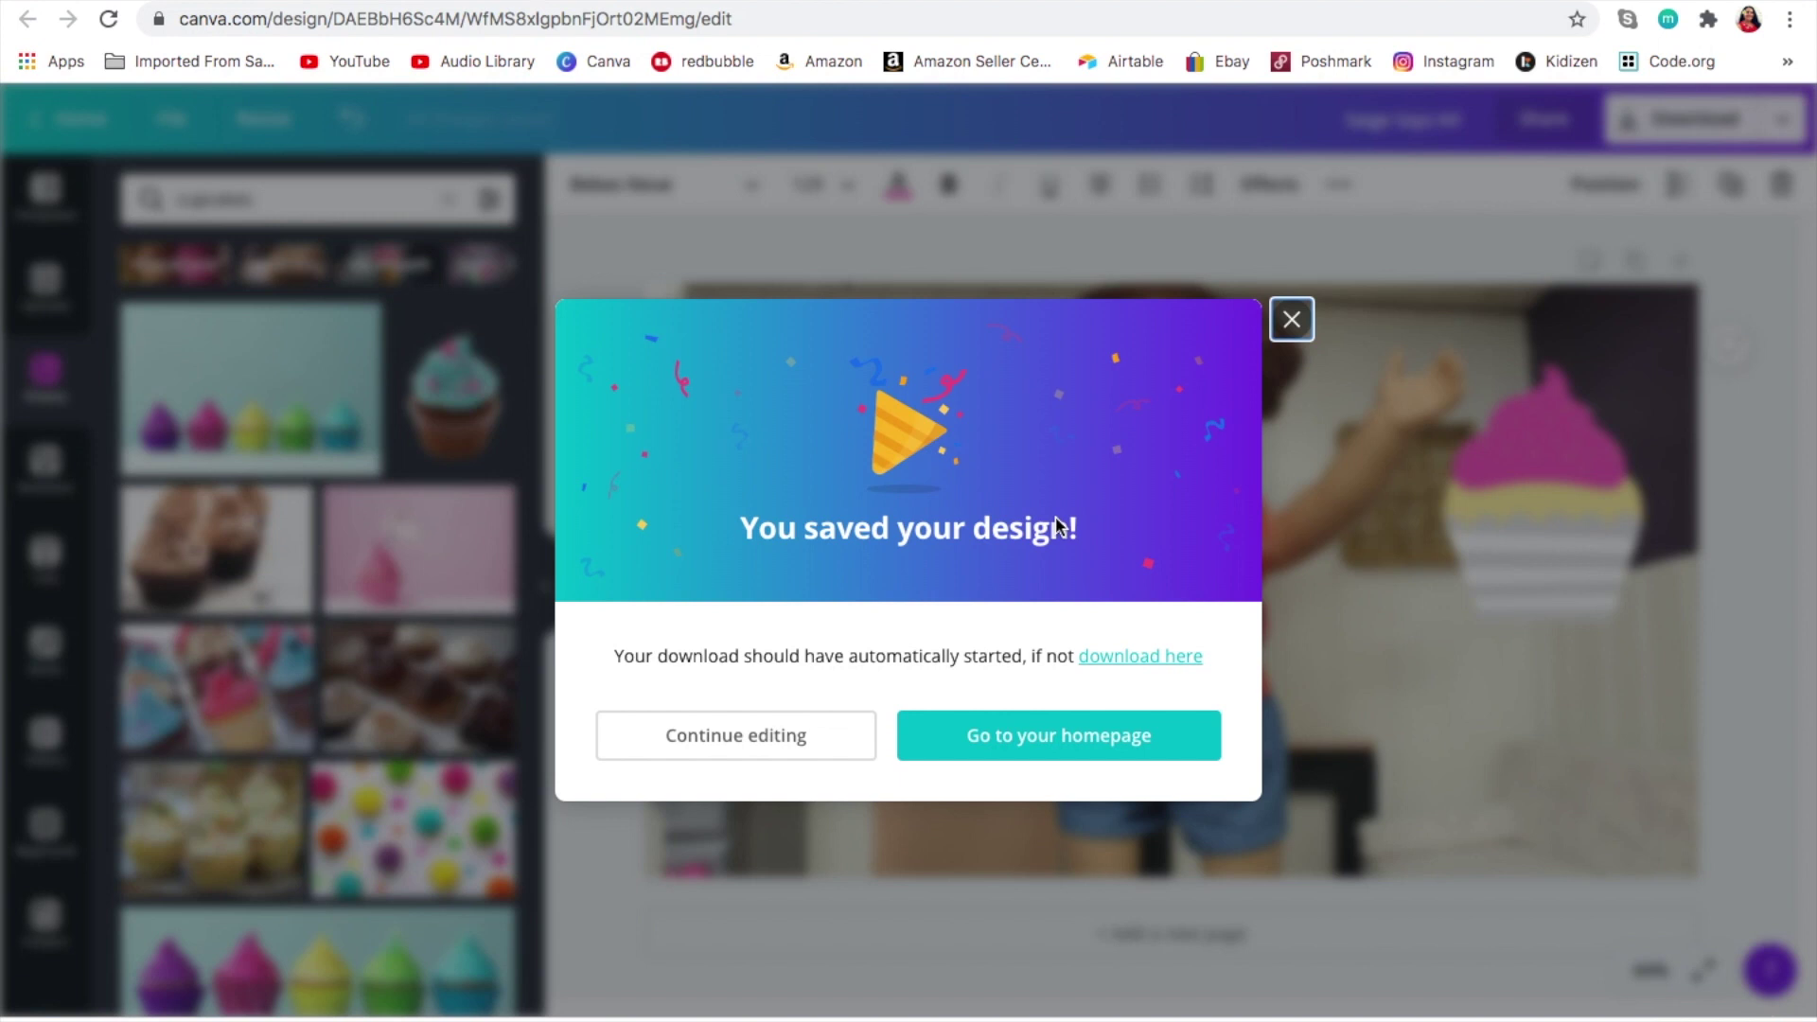
left_click(1291, 320)
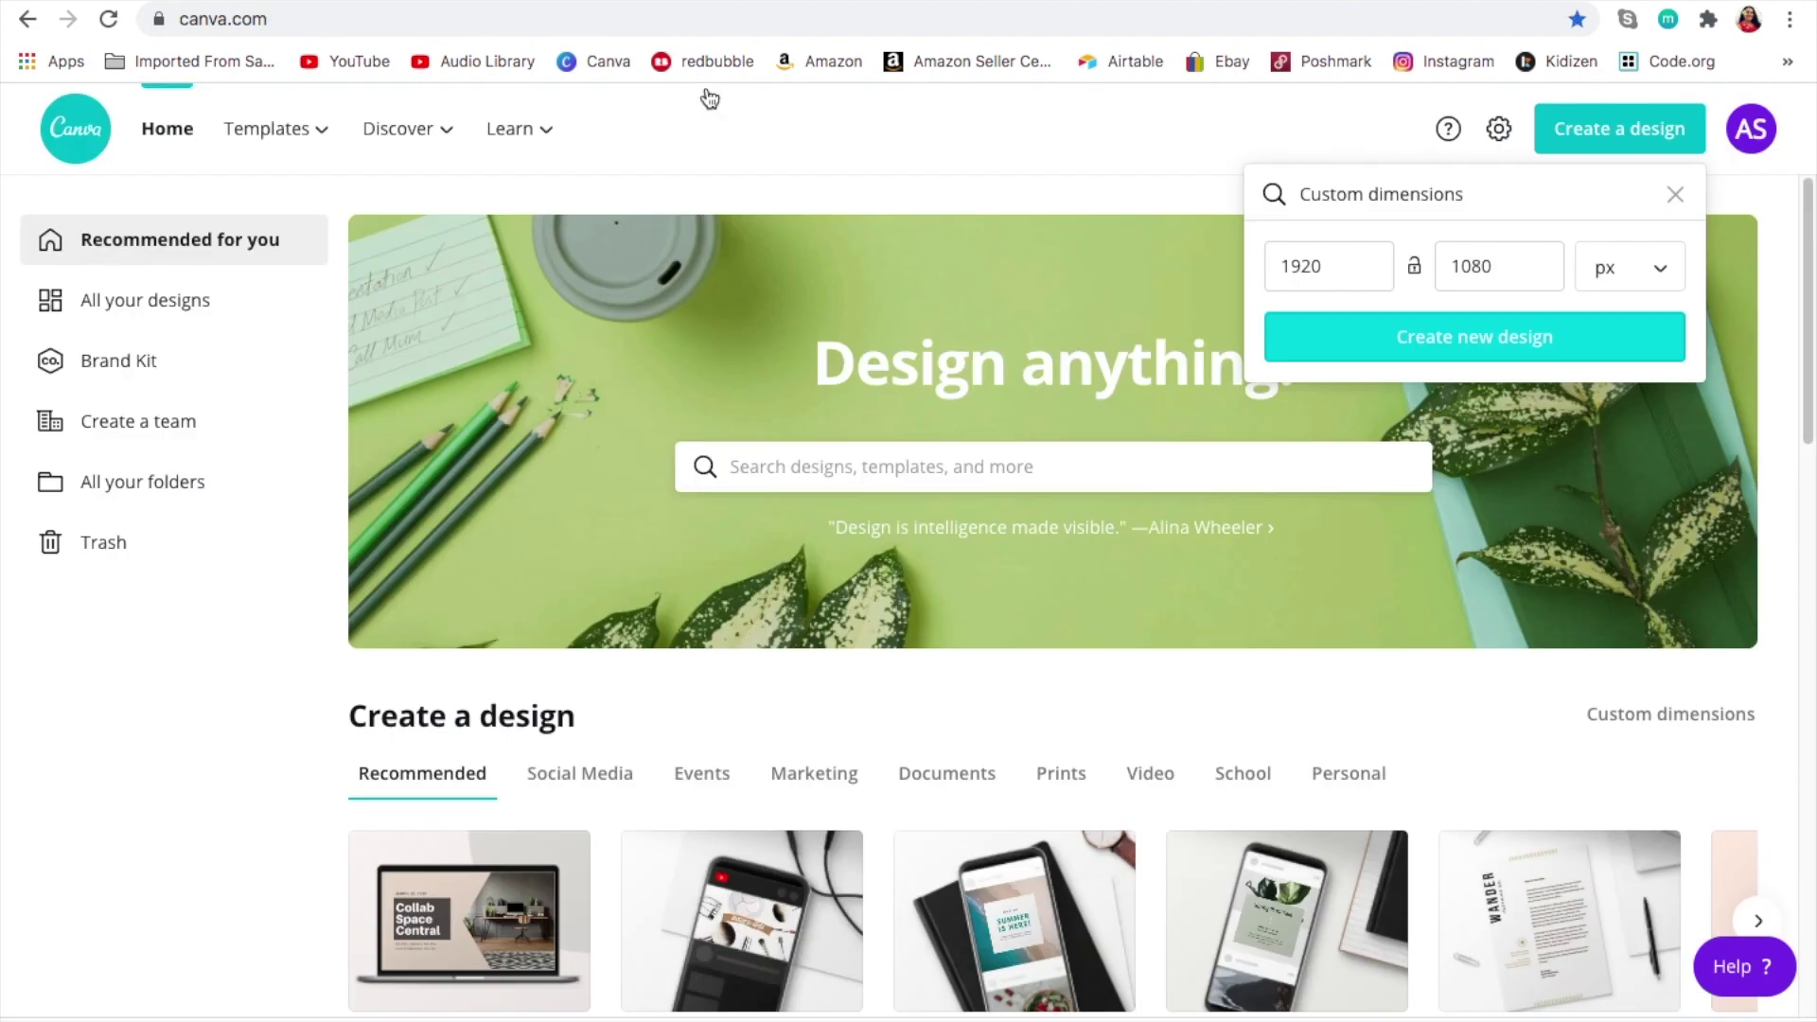
- Start a second blank custom design at 1920 × 1080 px from the home page
left_click(1050, 127)
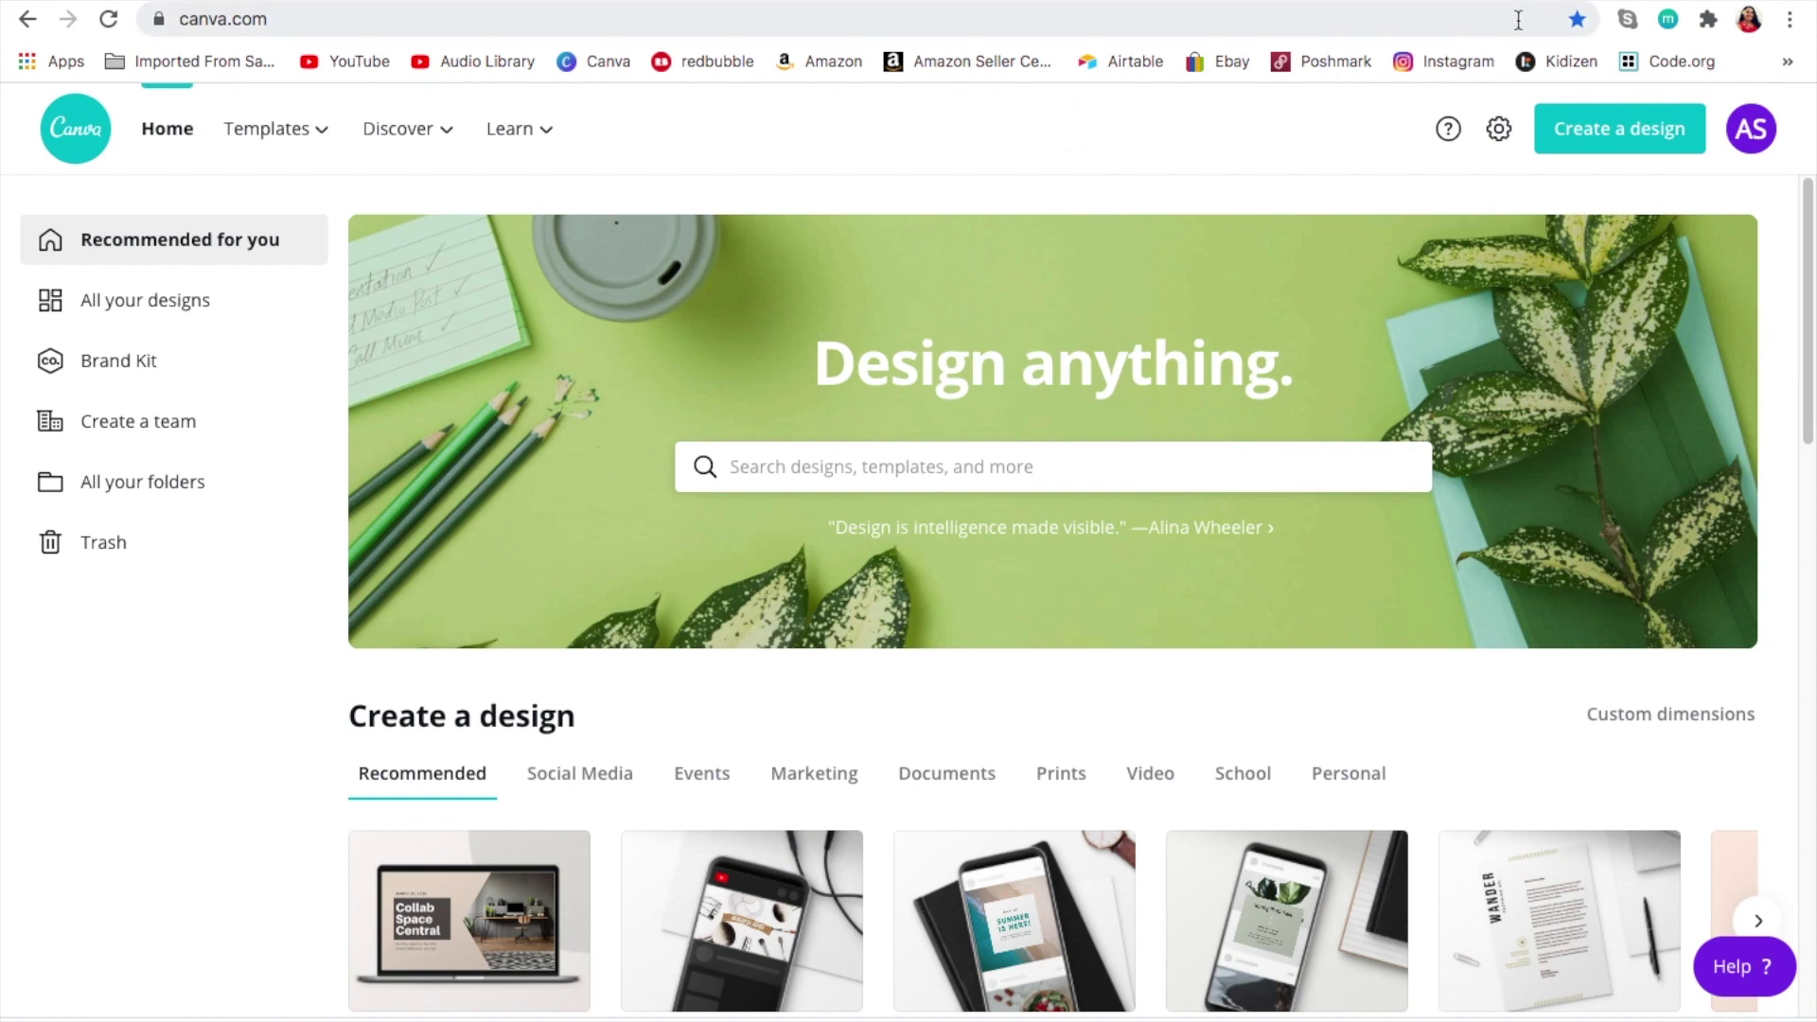
left_click(1608, 129)
left_click(1403, 274)
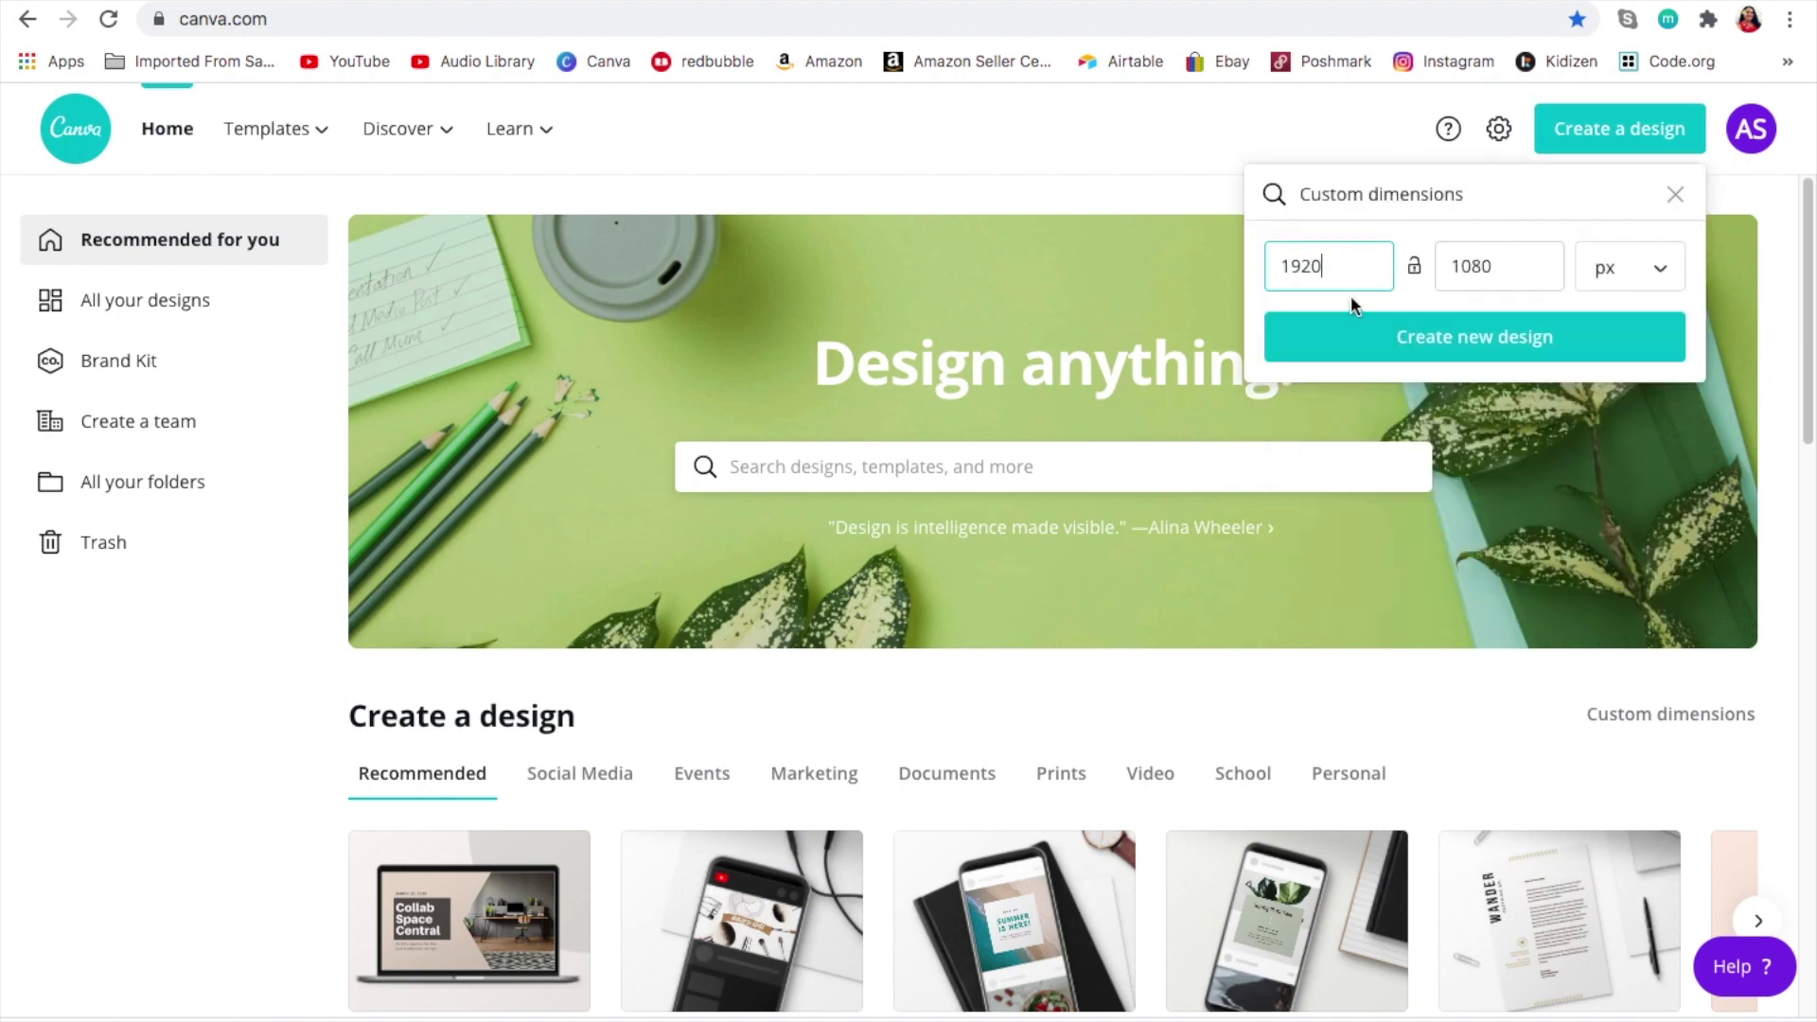
left_click(1516, 348)
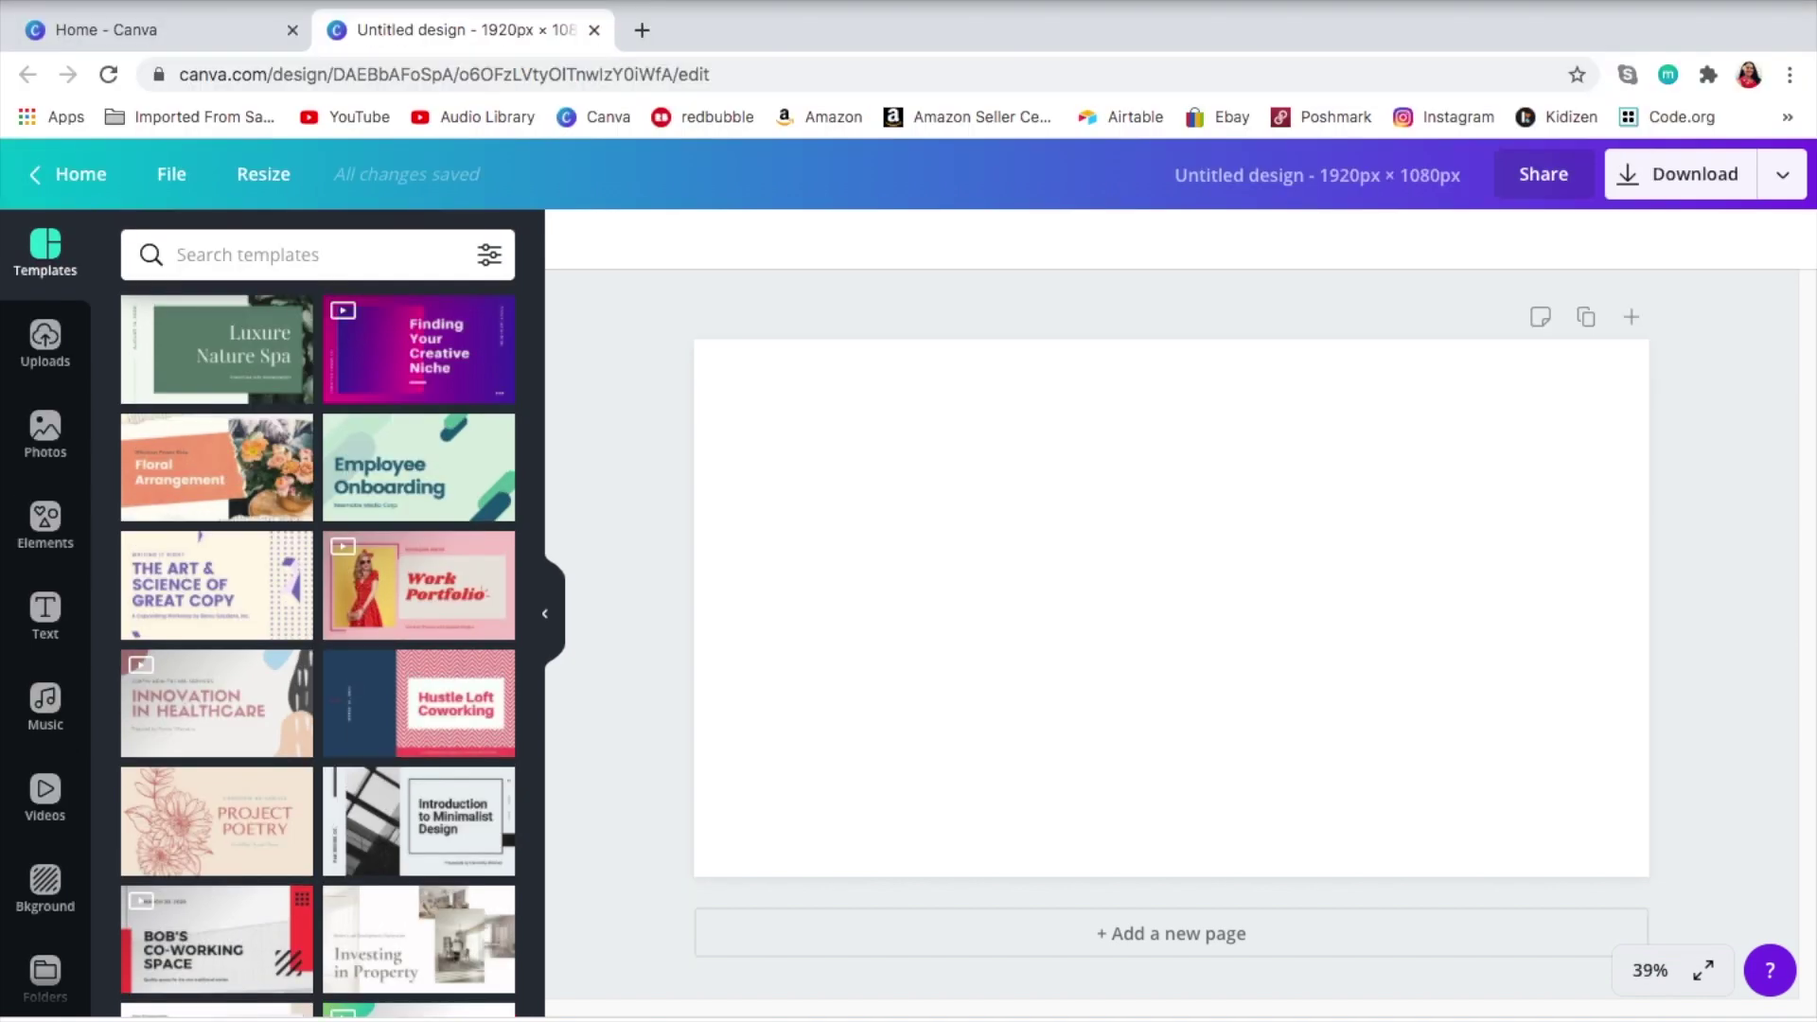
- View 'Thanks for Watching! (1).jpg' in Preview, then close it and restore the browser window
key("ctrl+super+f")
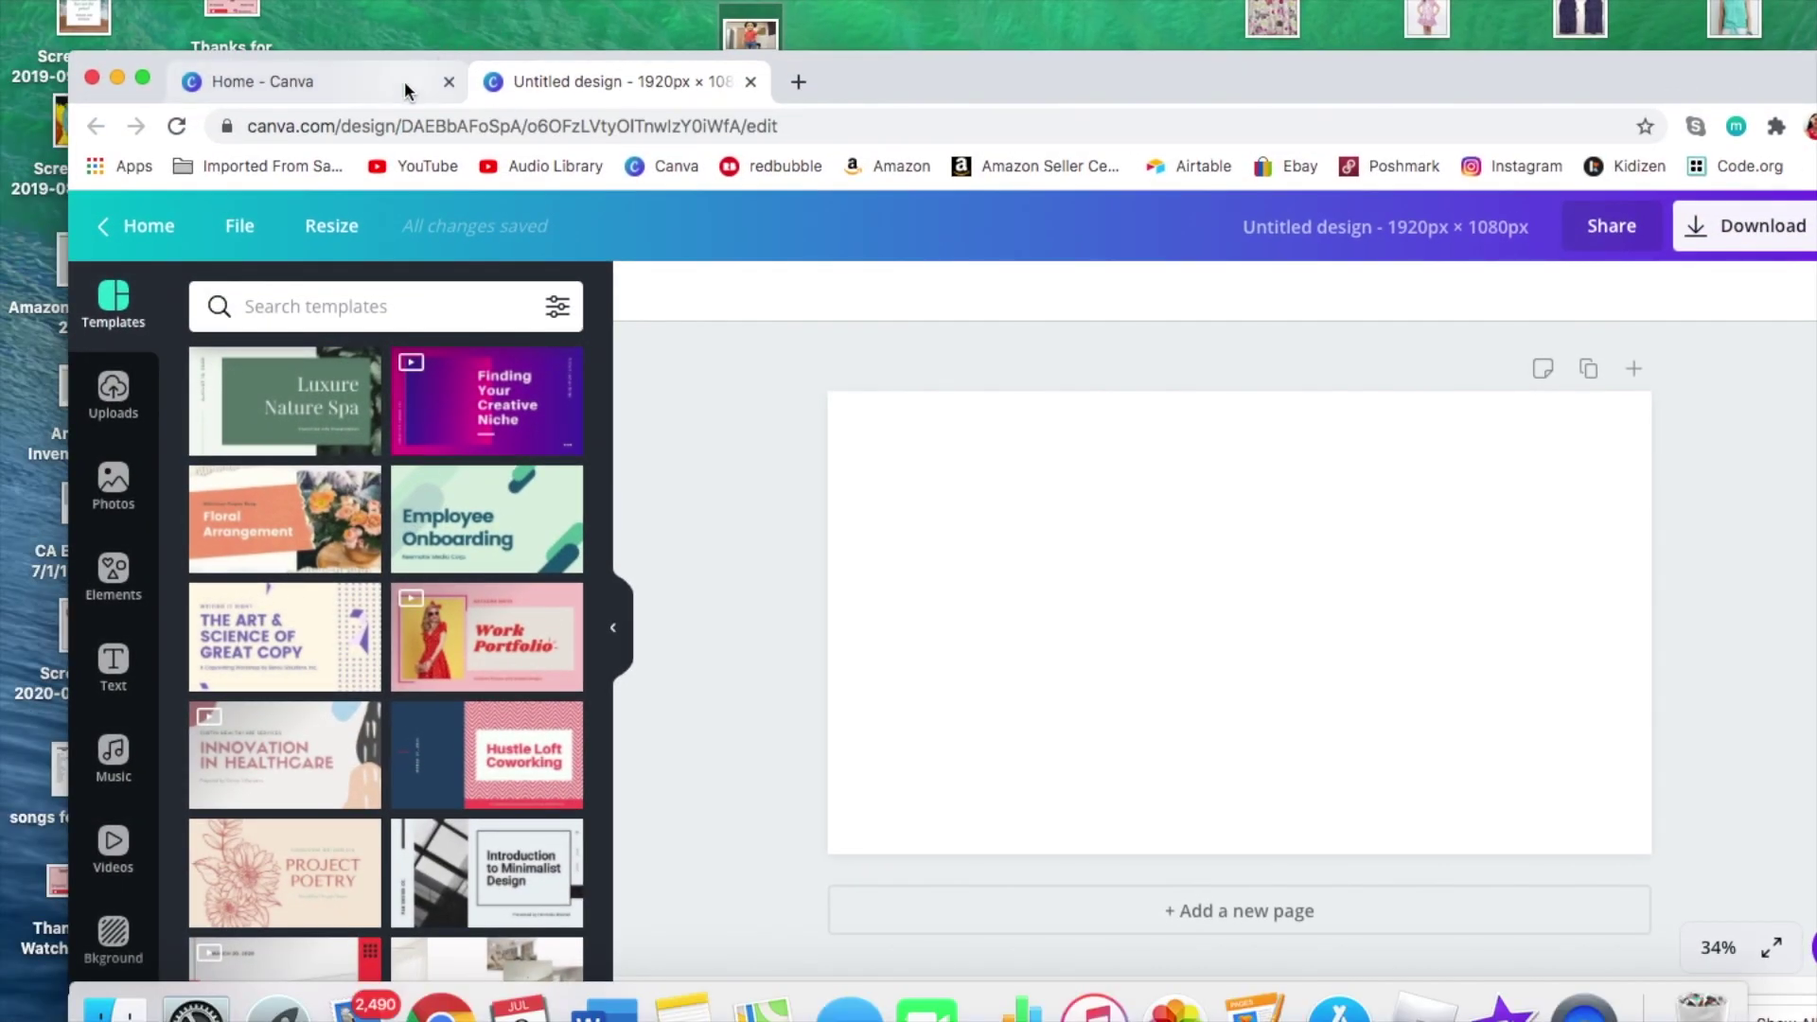
left_click(405, 81)
left_click_drag(938, 88, 903, 182)
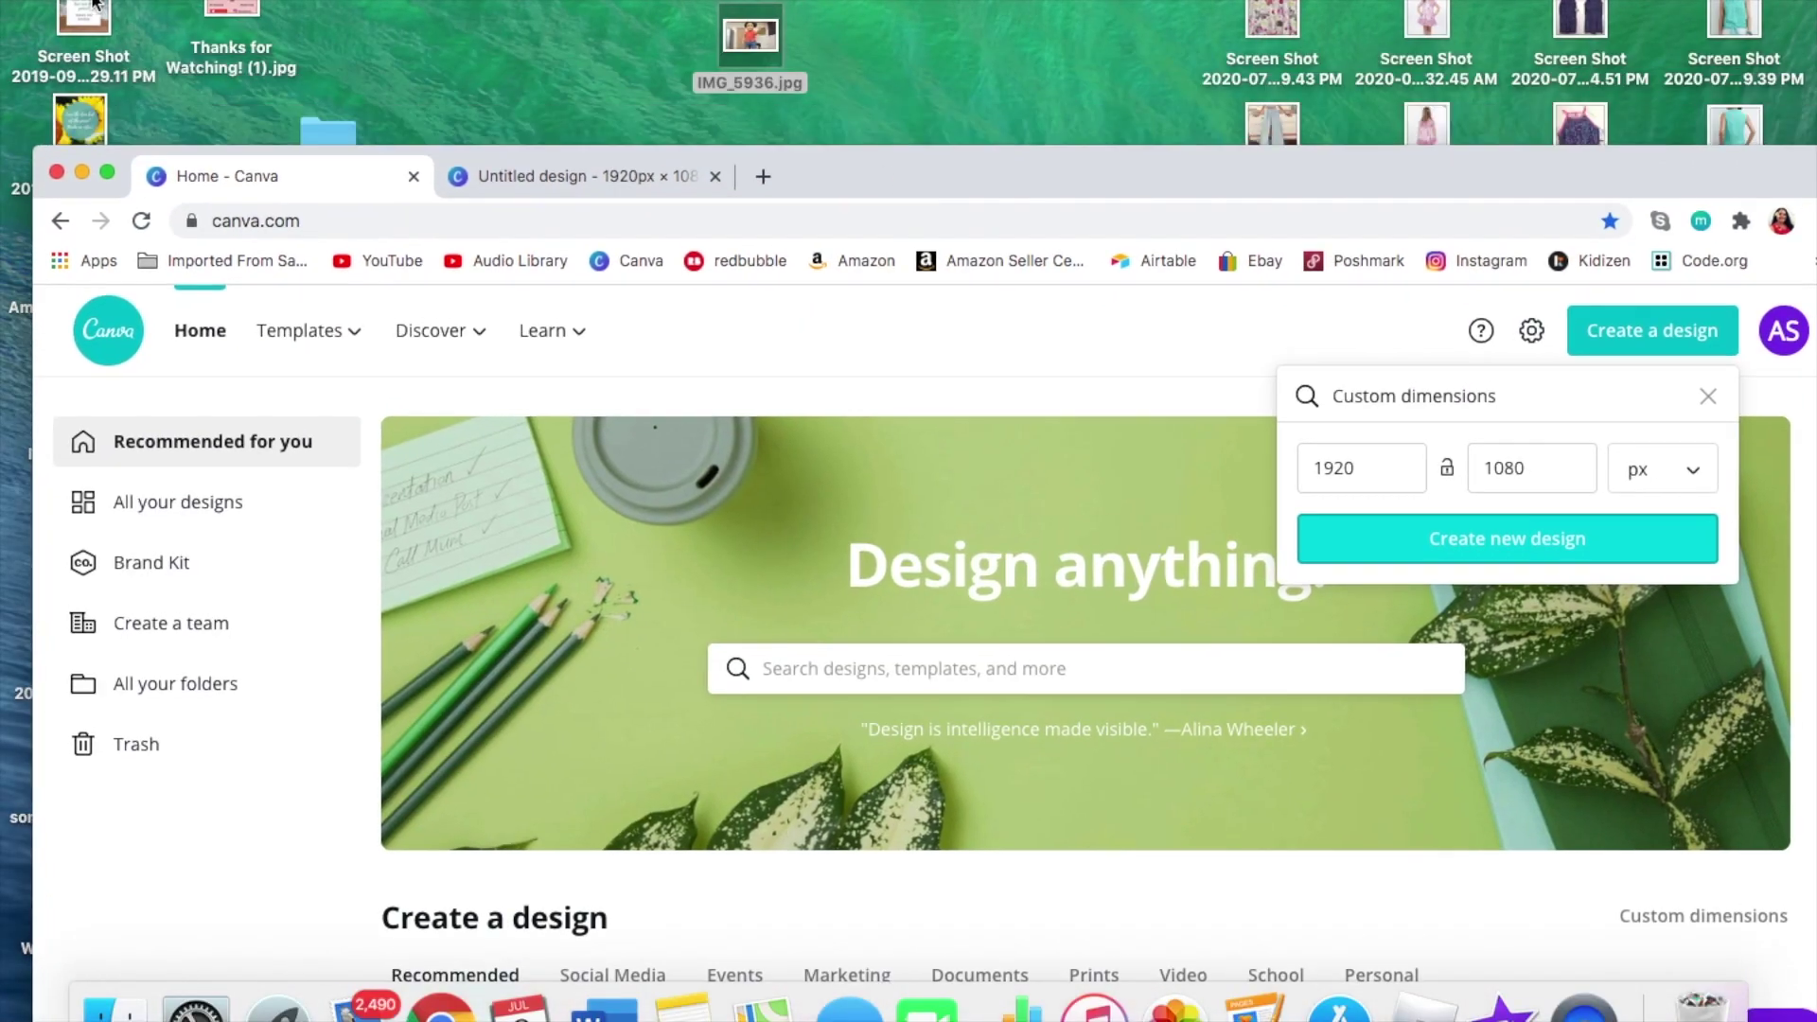
double_click(231, 11)
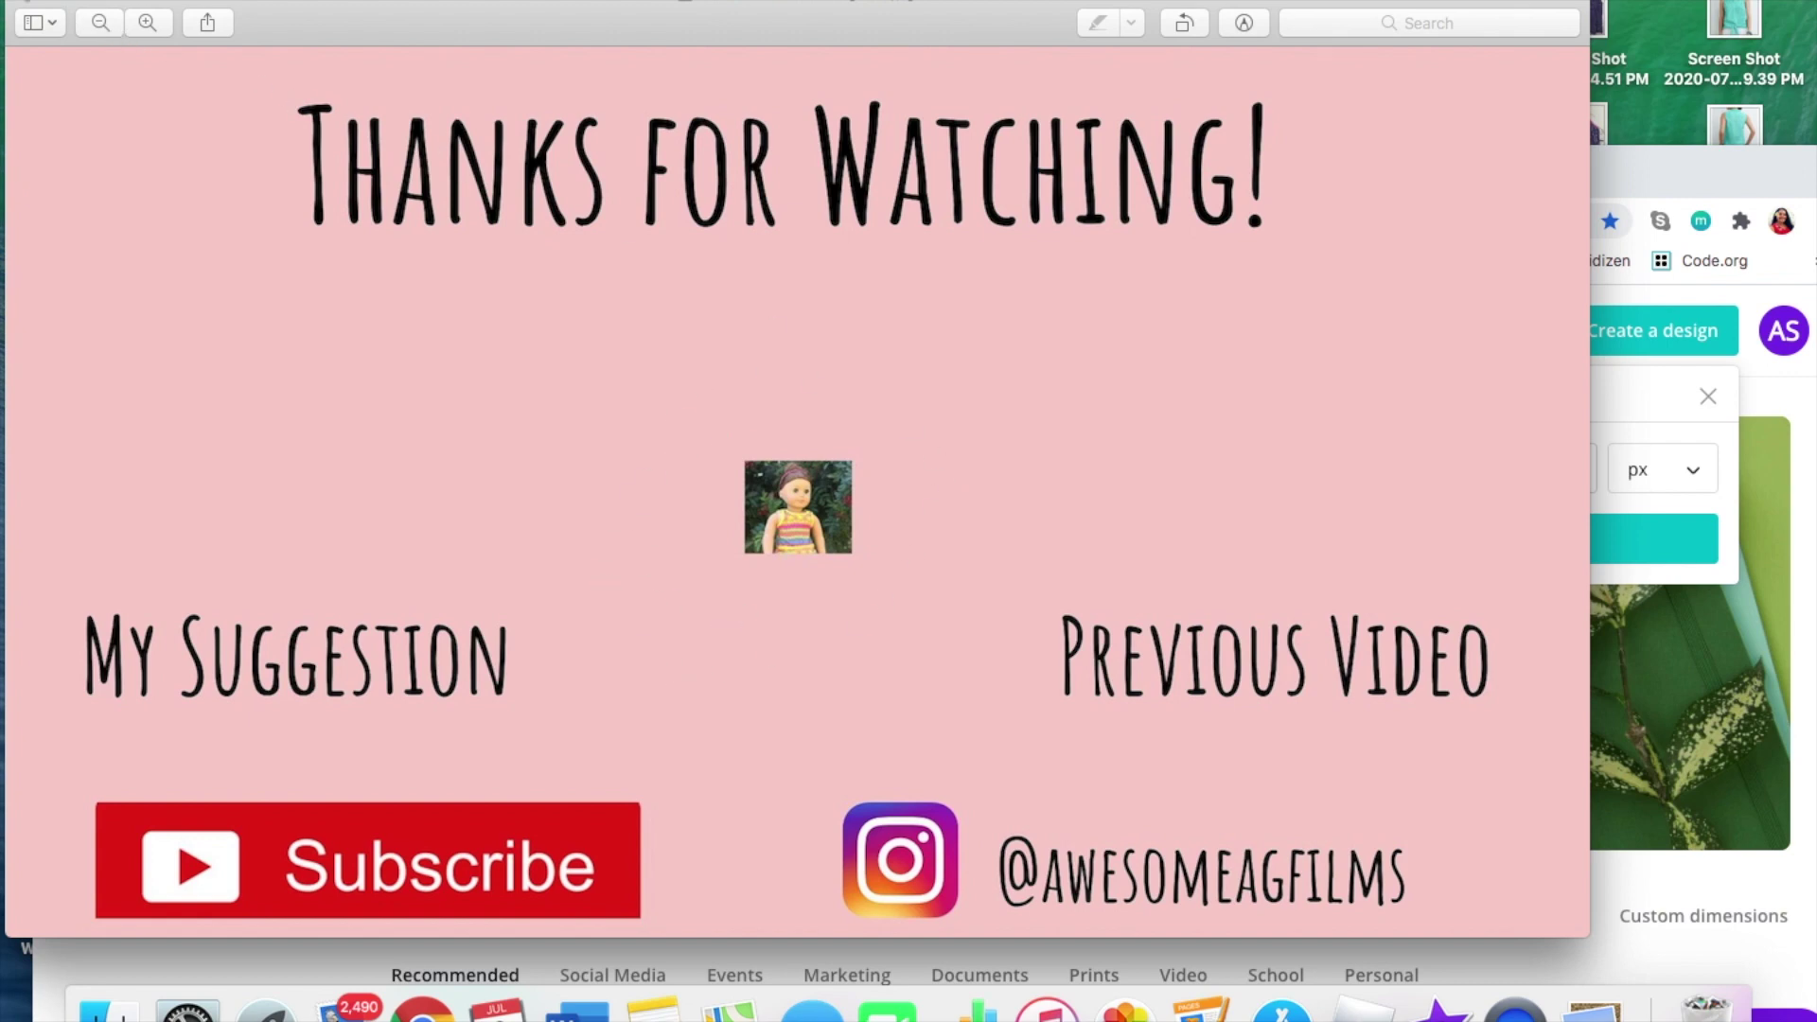
left_click(19, 3)
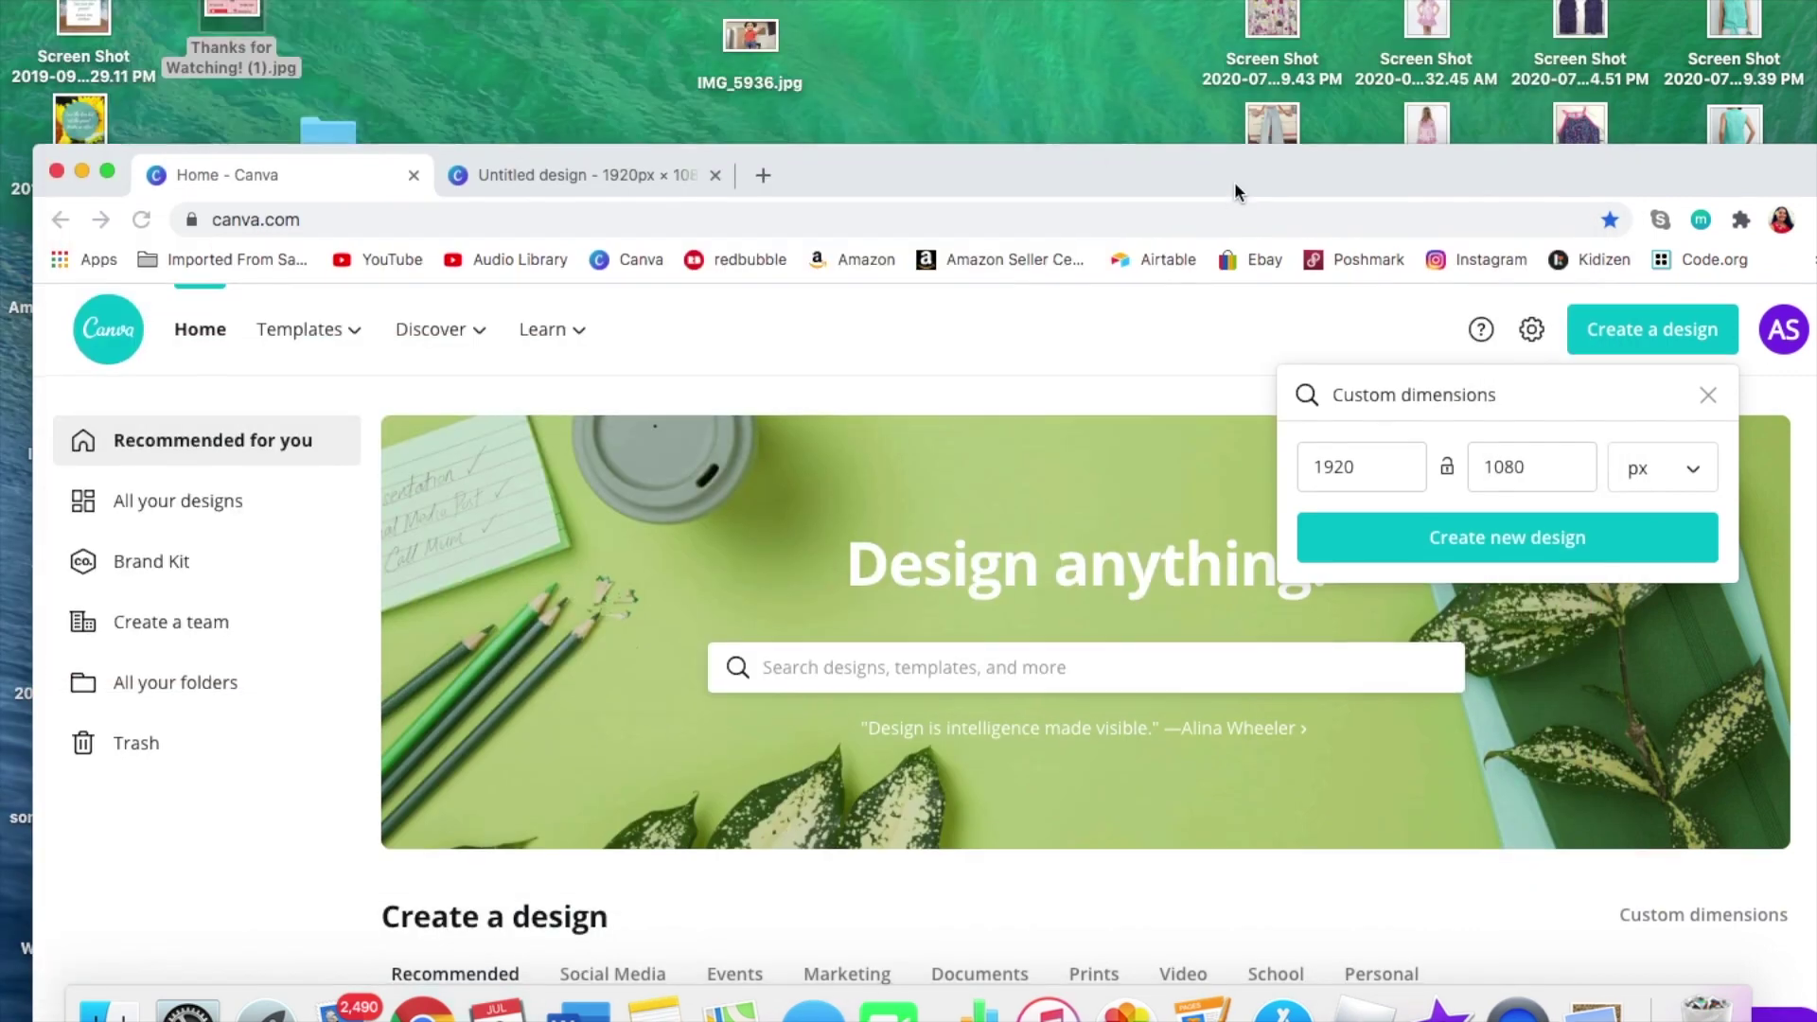
left_click_drag(1234, 180, 1268, 135)
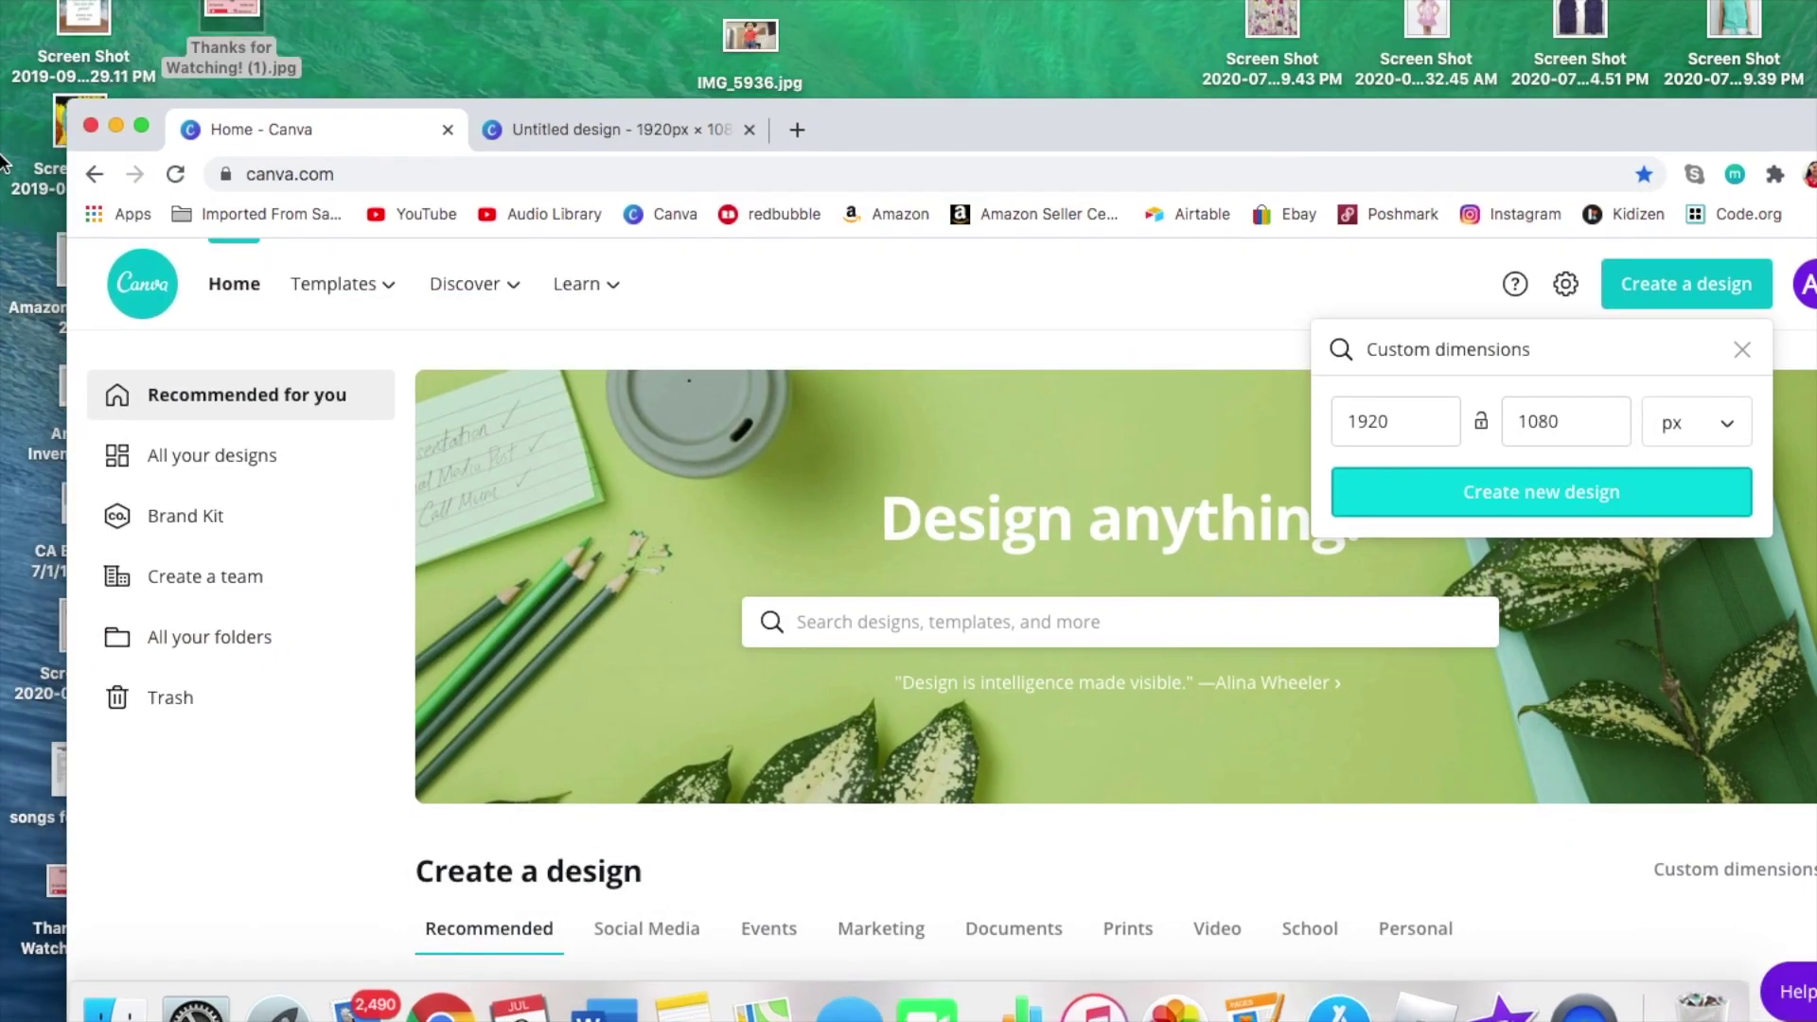
- Maximise the browser, start another 1920 × 1080 px design and show its background choices
left_click(135, 124)
left_click(1476, 333)
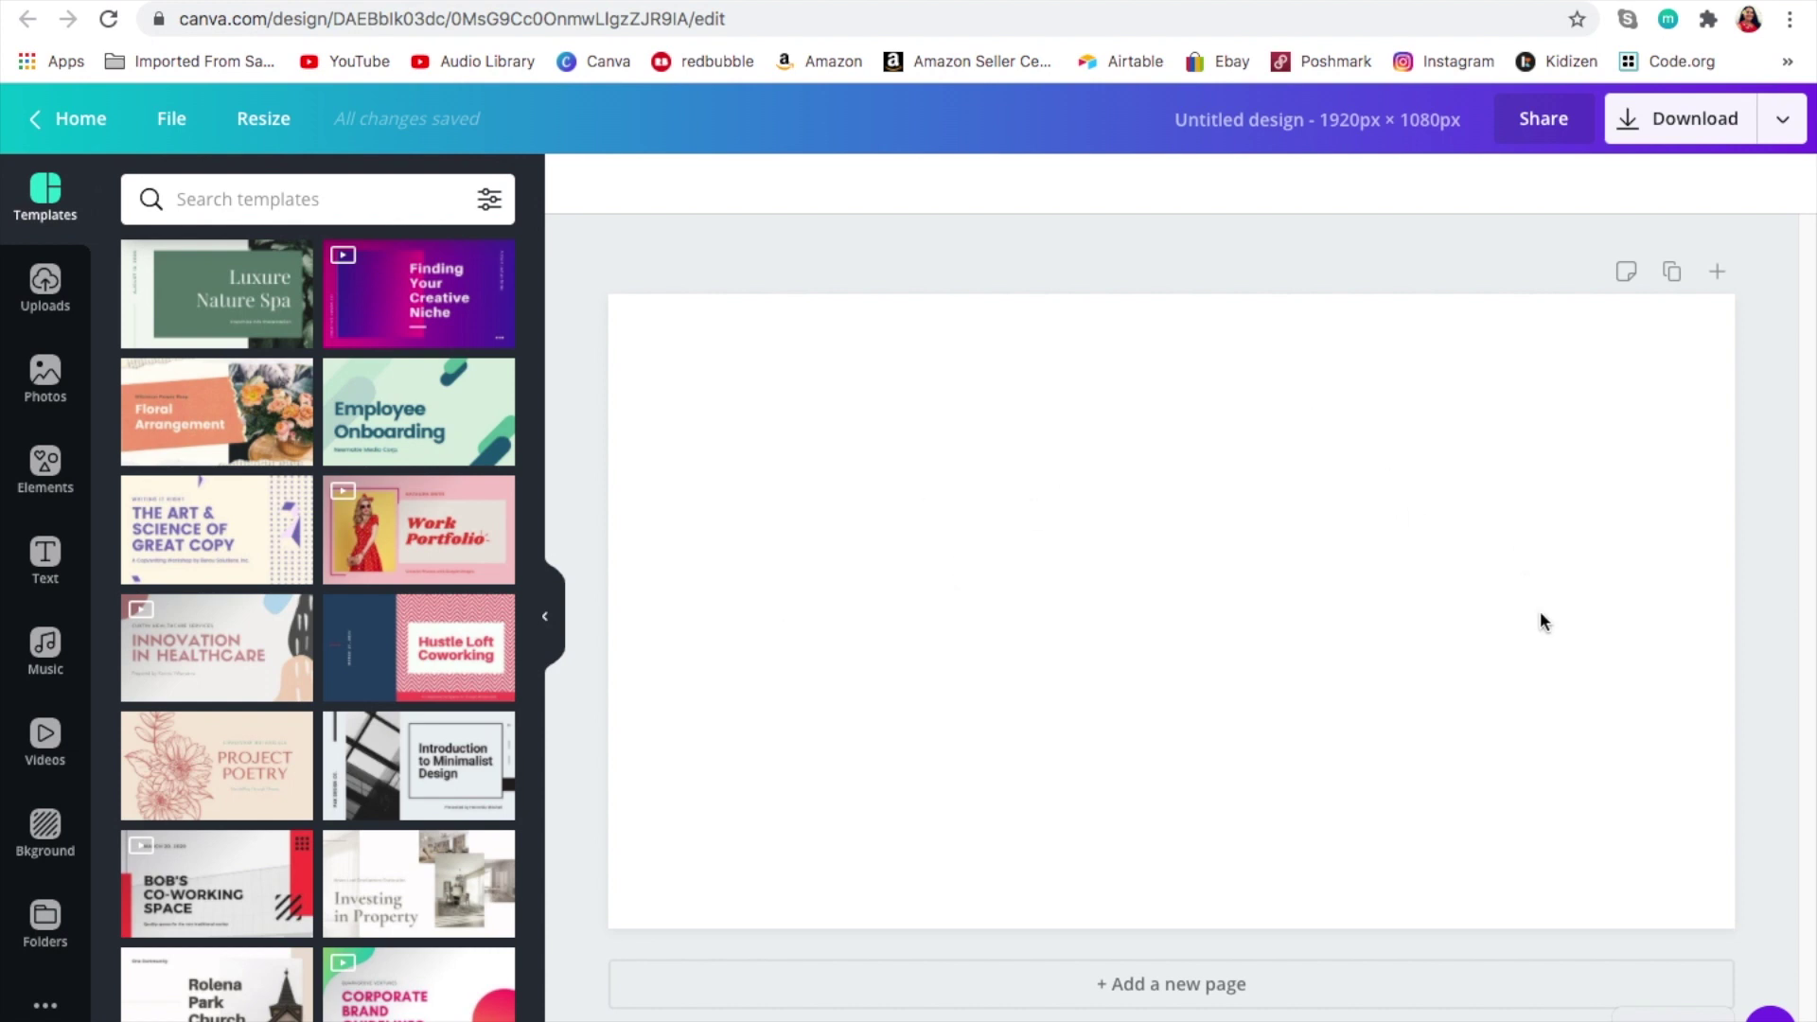
left_click(59, 841)
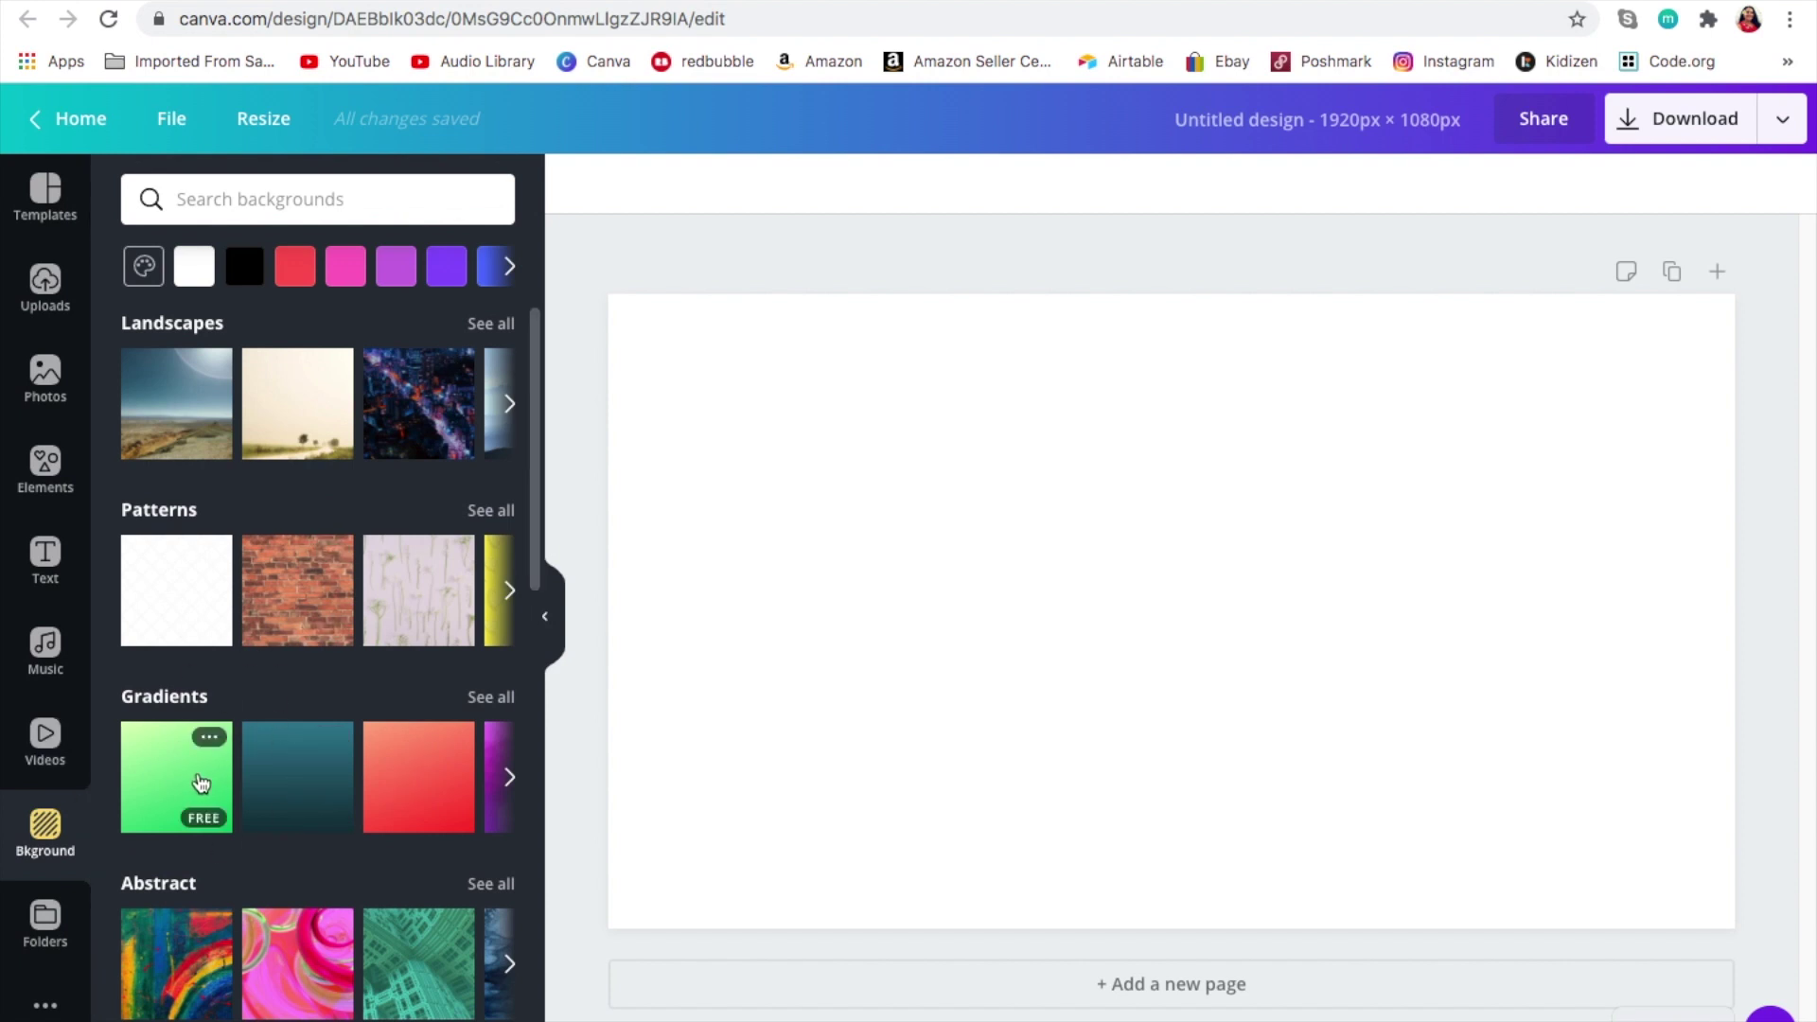
- Set the page background to a custom light cyan colour, #a1fcff
scroll(312, 653, "down", 10)
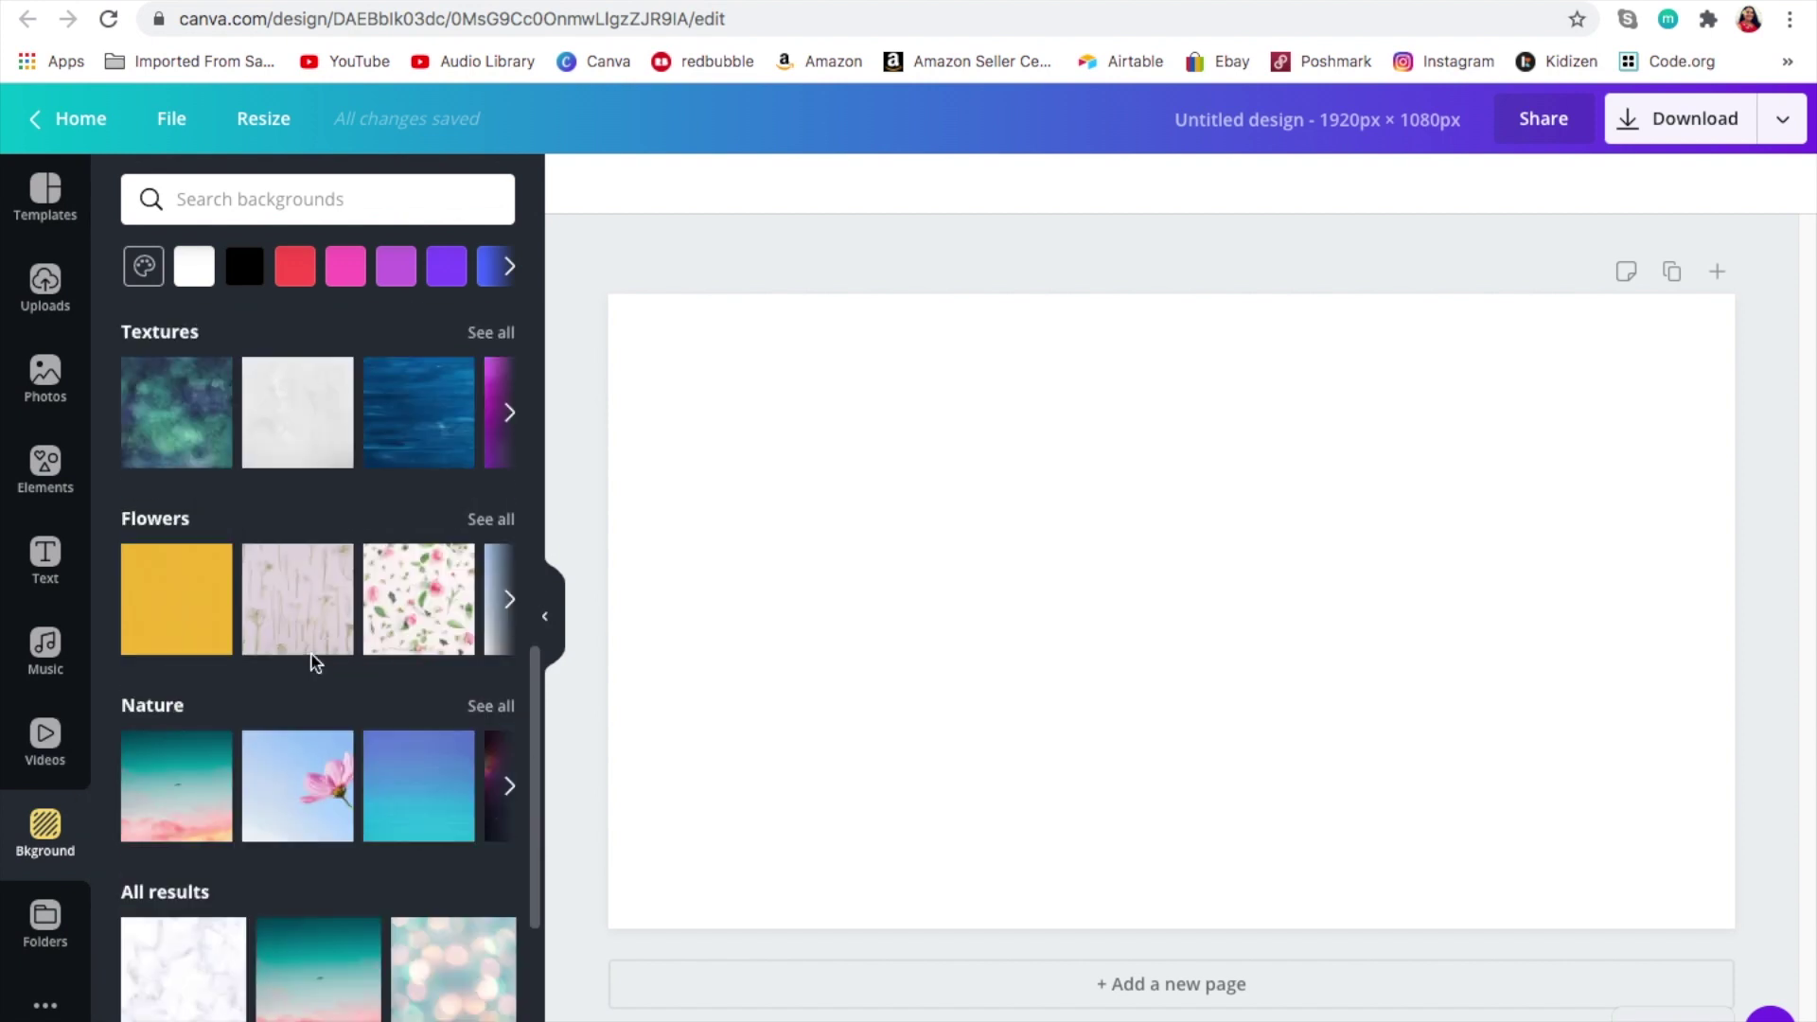
scroll(317, 568, "up", 3)
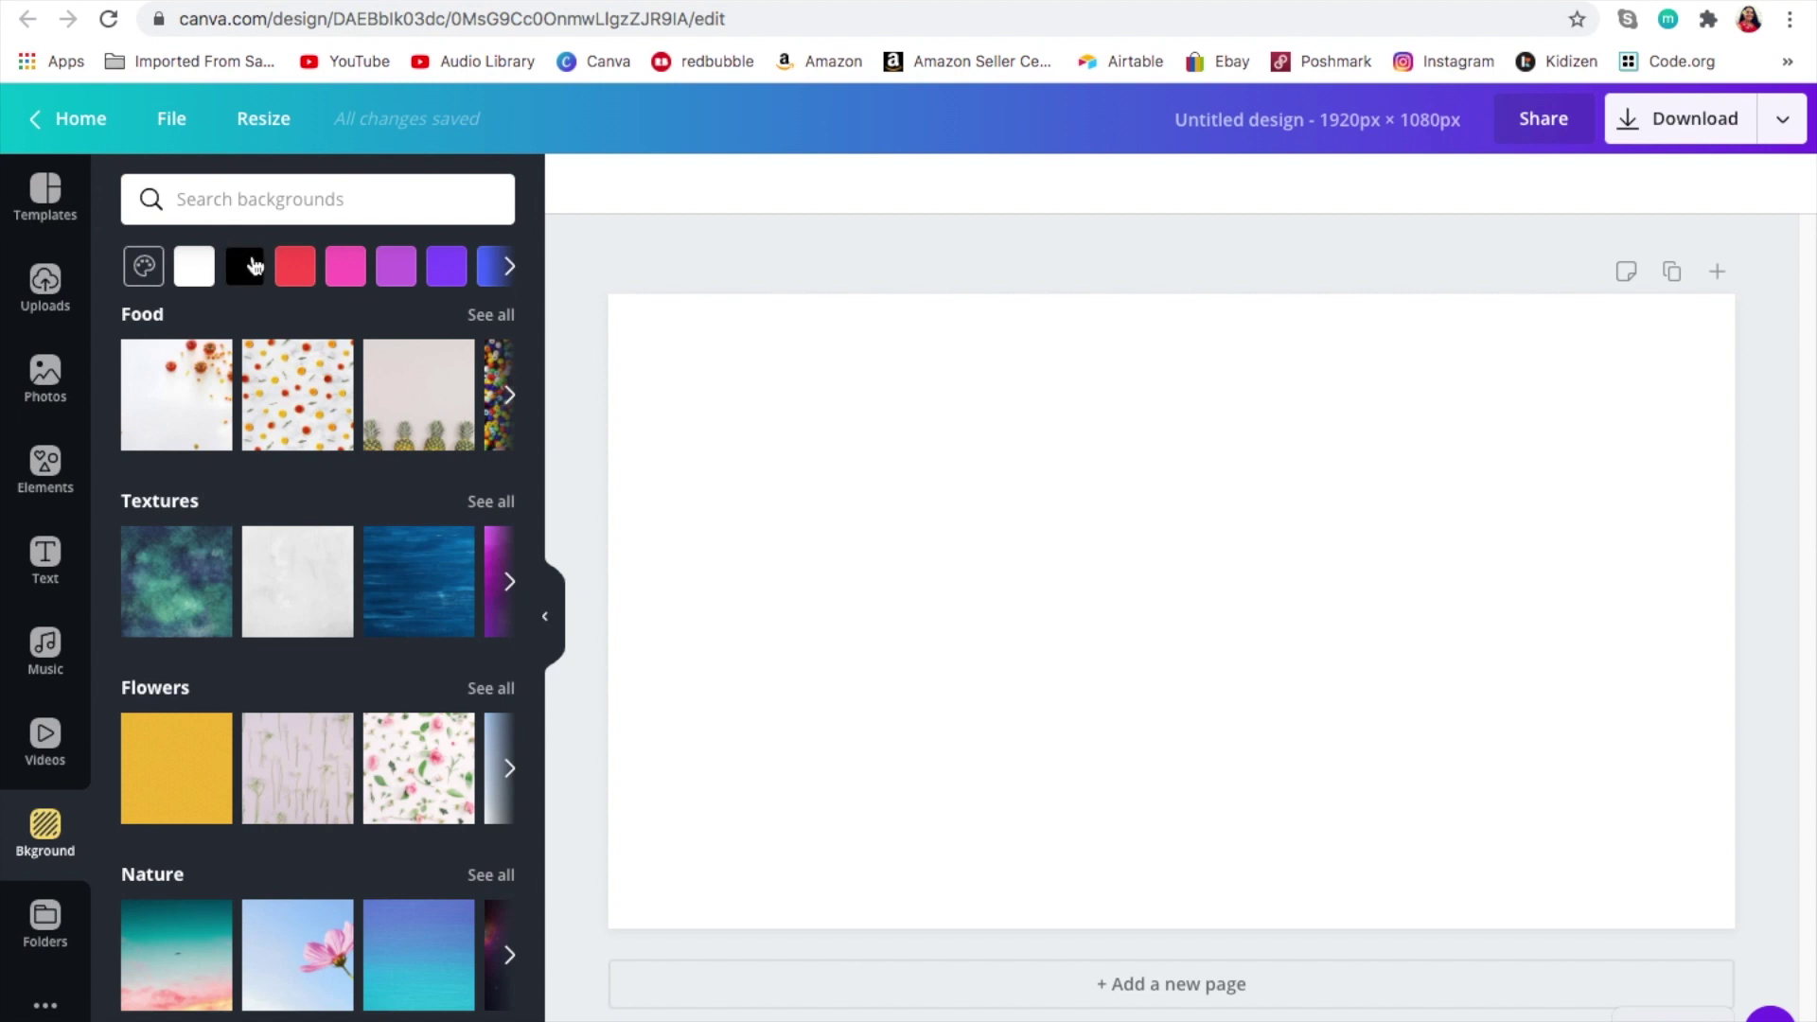
left_click(143, 266)
left_click(165, 372)
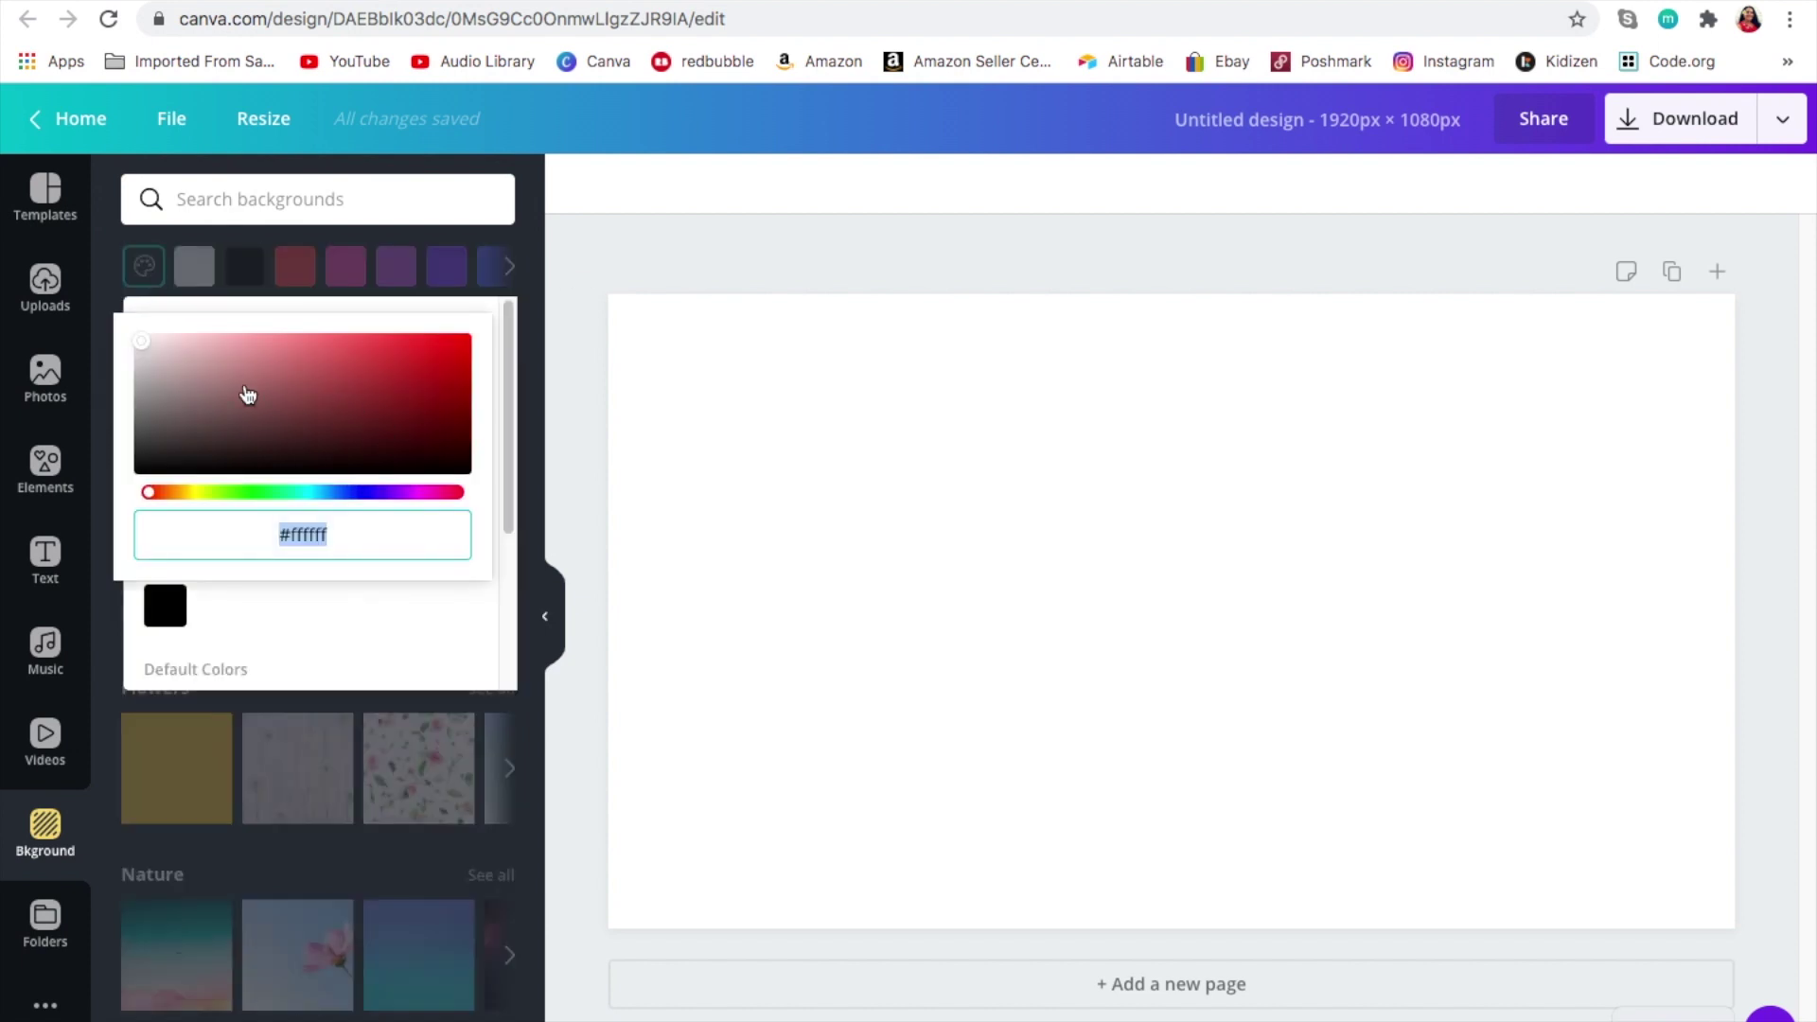
left_click_drag(210, 492, 302, 504)
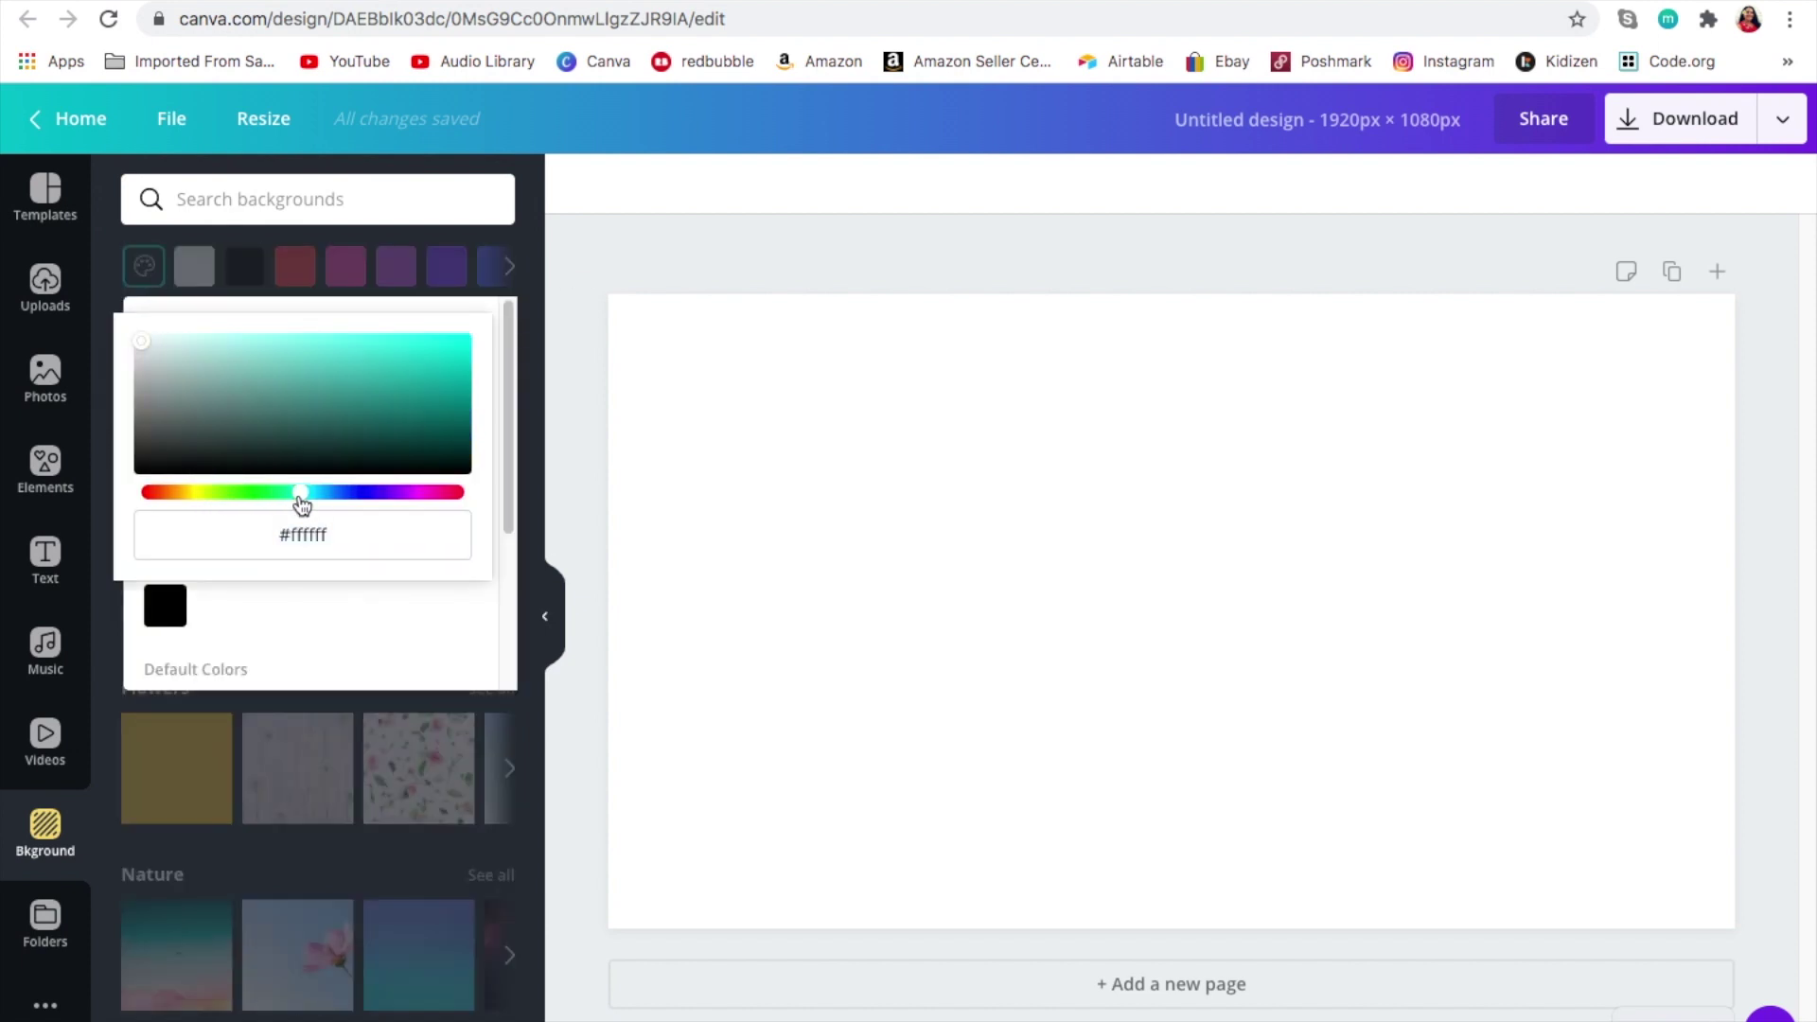
mouse_move(153, 360)
left_mouse_down()
mouse_move(322, 349)
mouse_move(259, 324)
left_mouse_up()
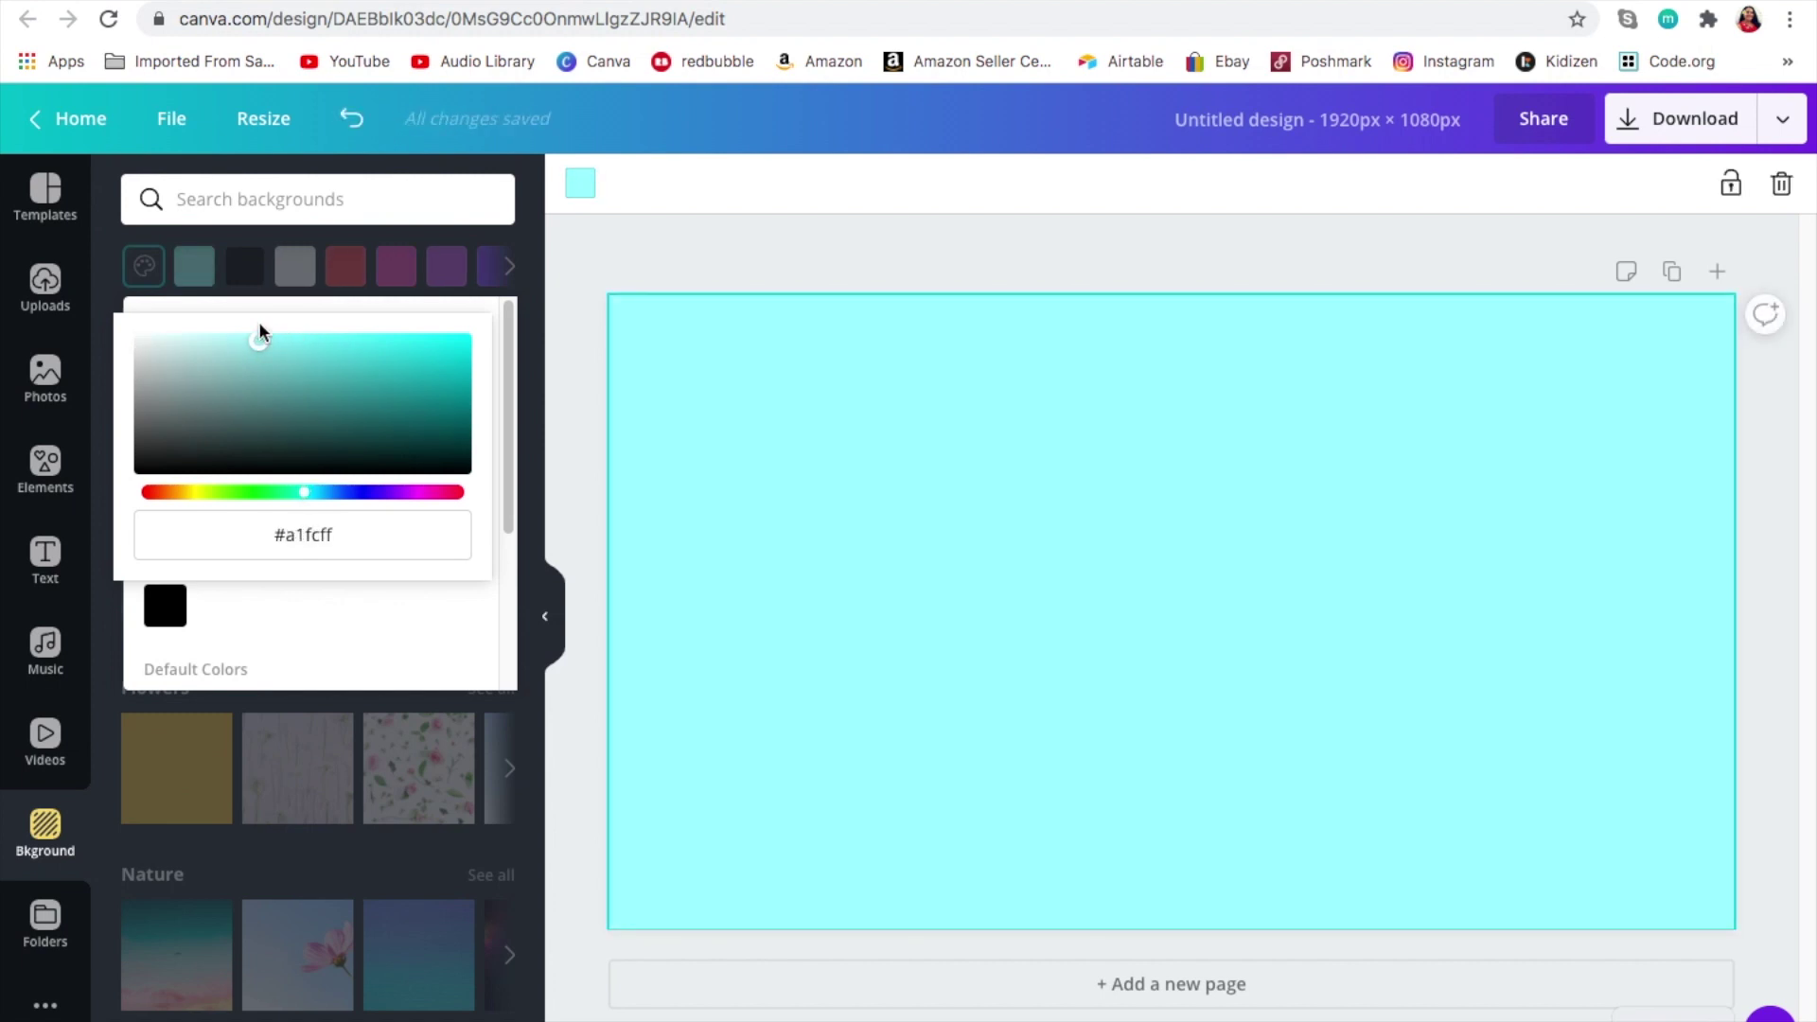
left_click(573, 244)
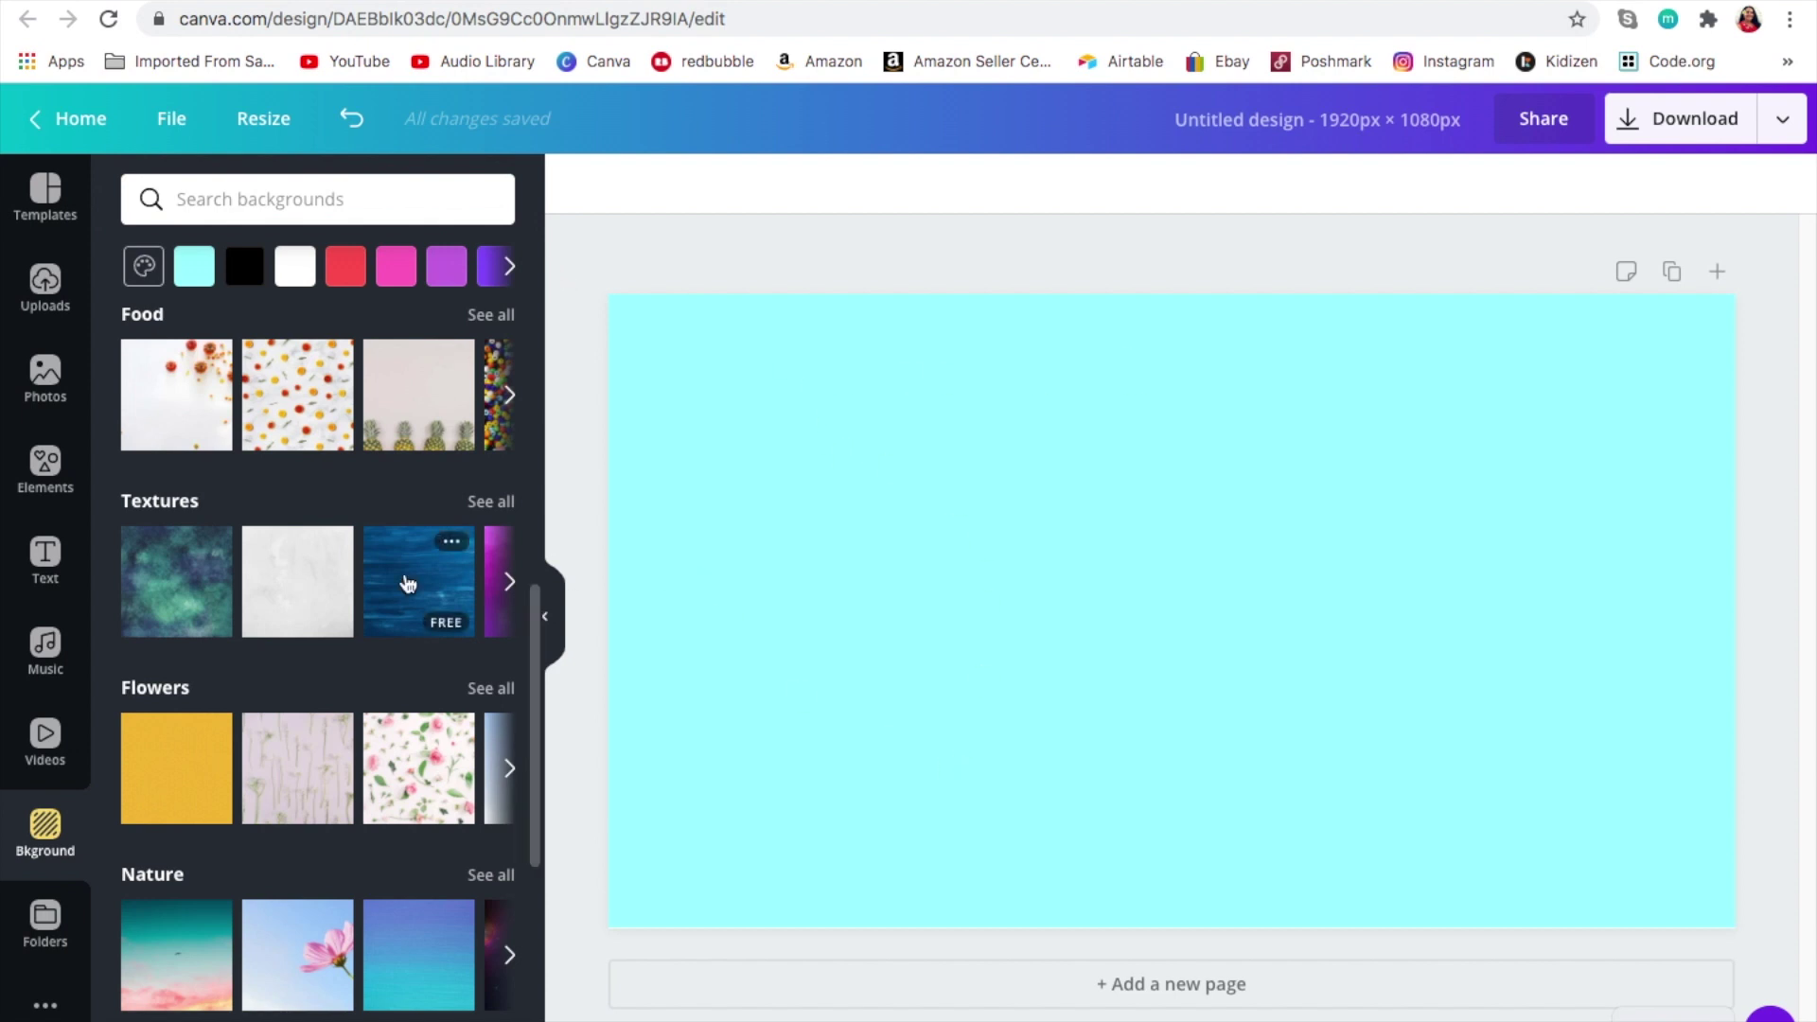
- Add a 'Thanks For Watching!' heading, enlarge it to size 102 and centre it at the top
left_click(49, 567)
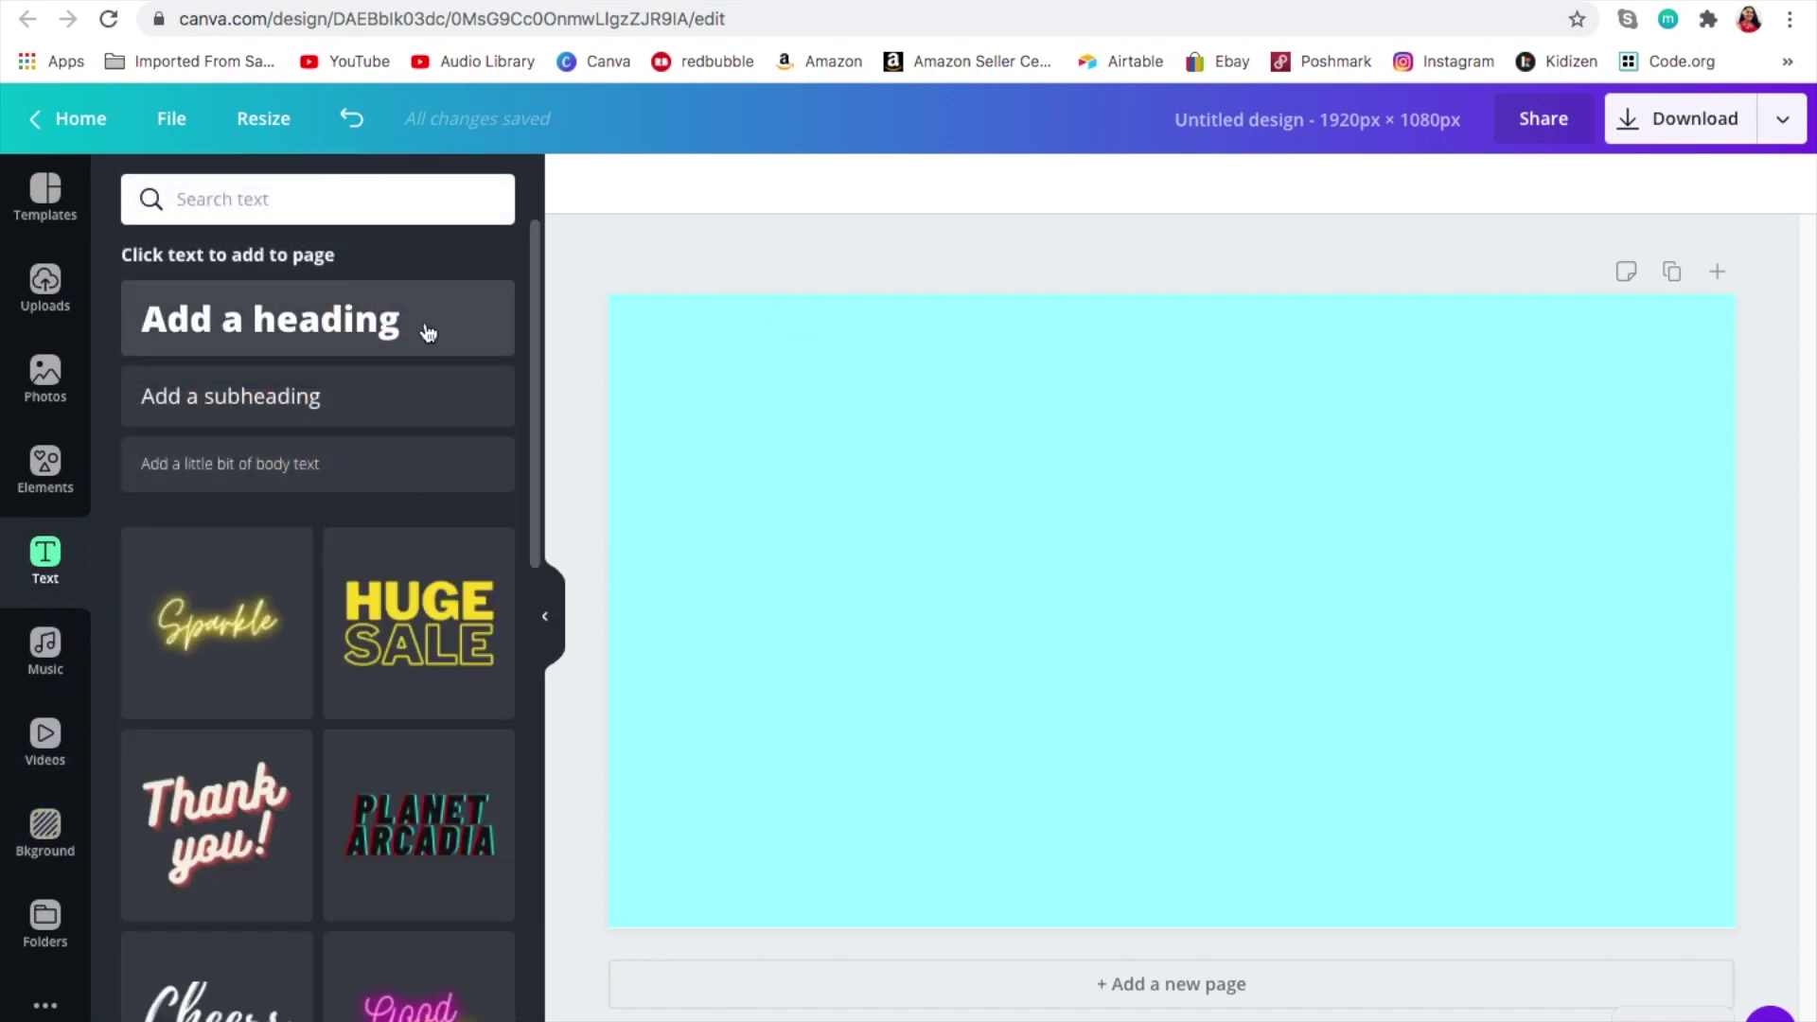
left_click(422, 325)
type("Thanks Fo")
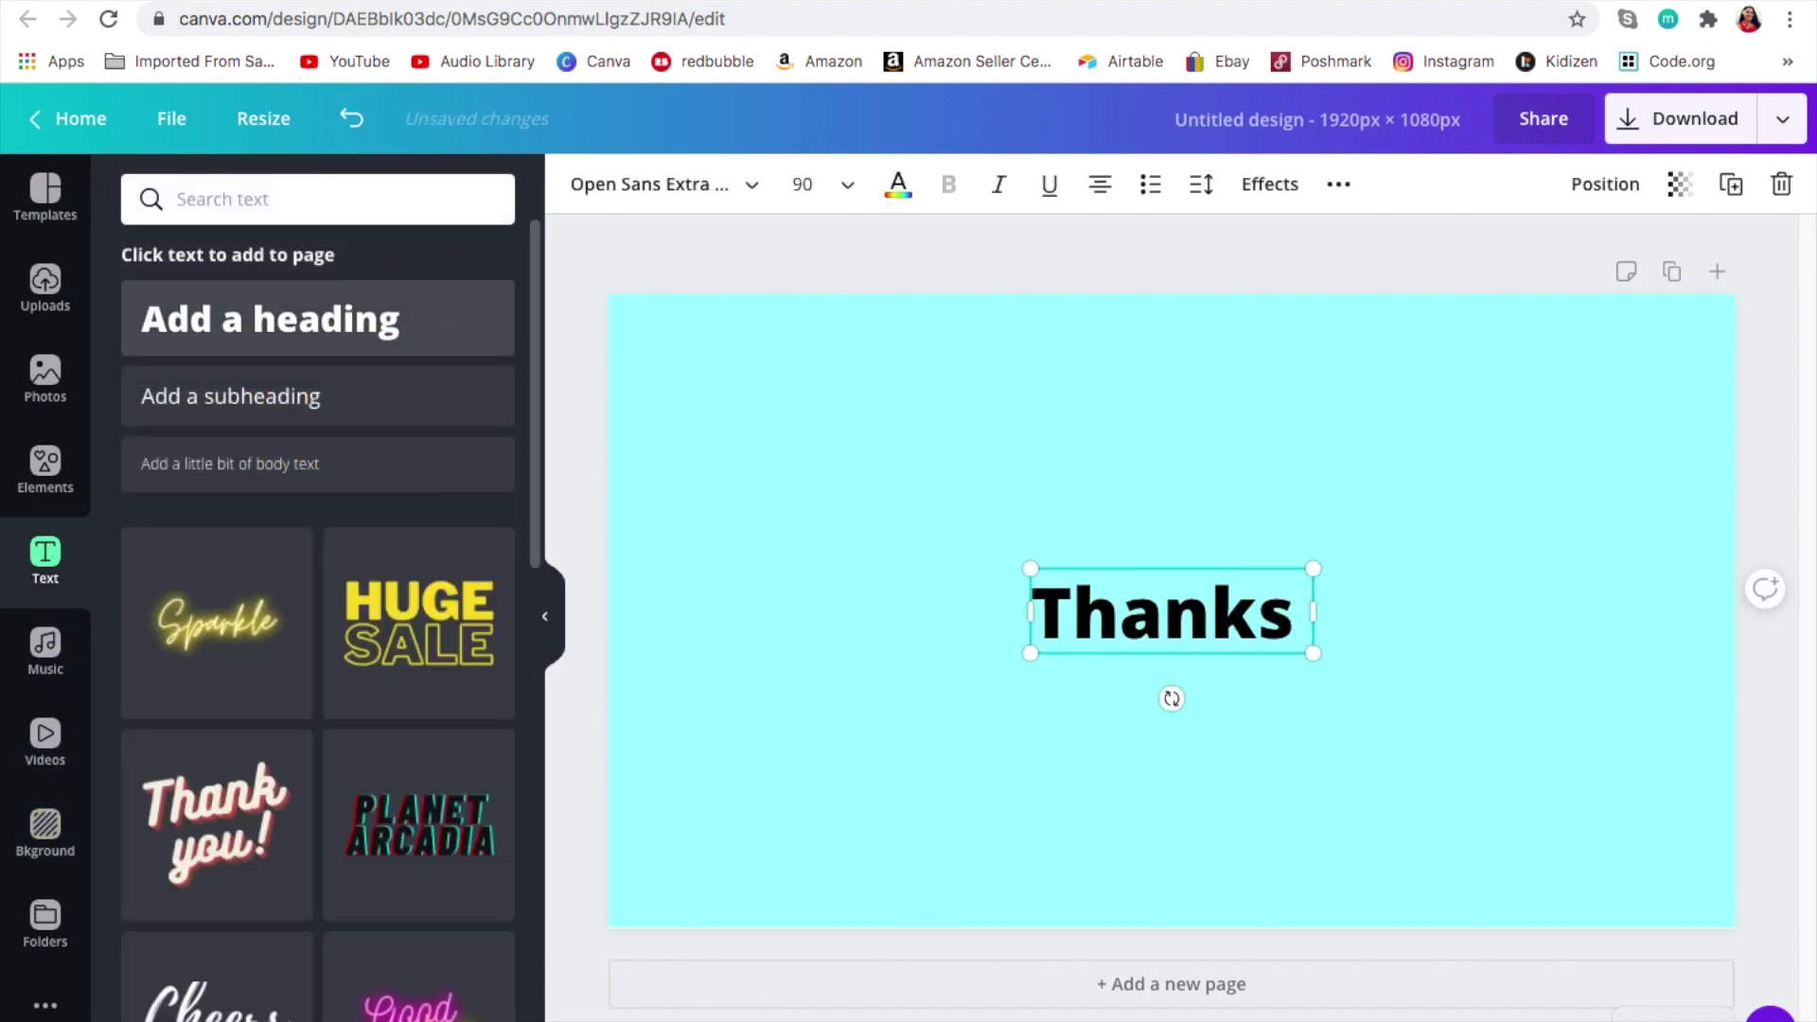
type("r")
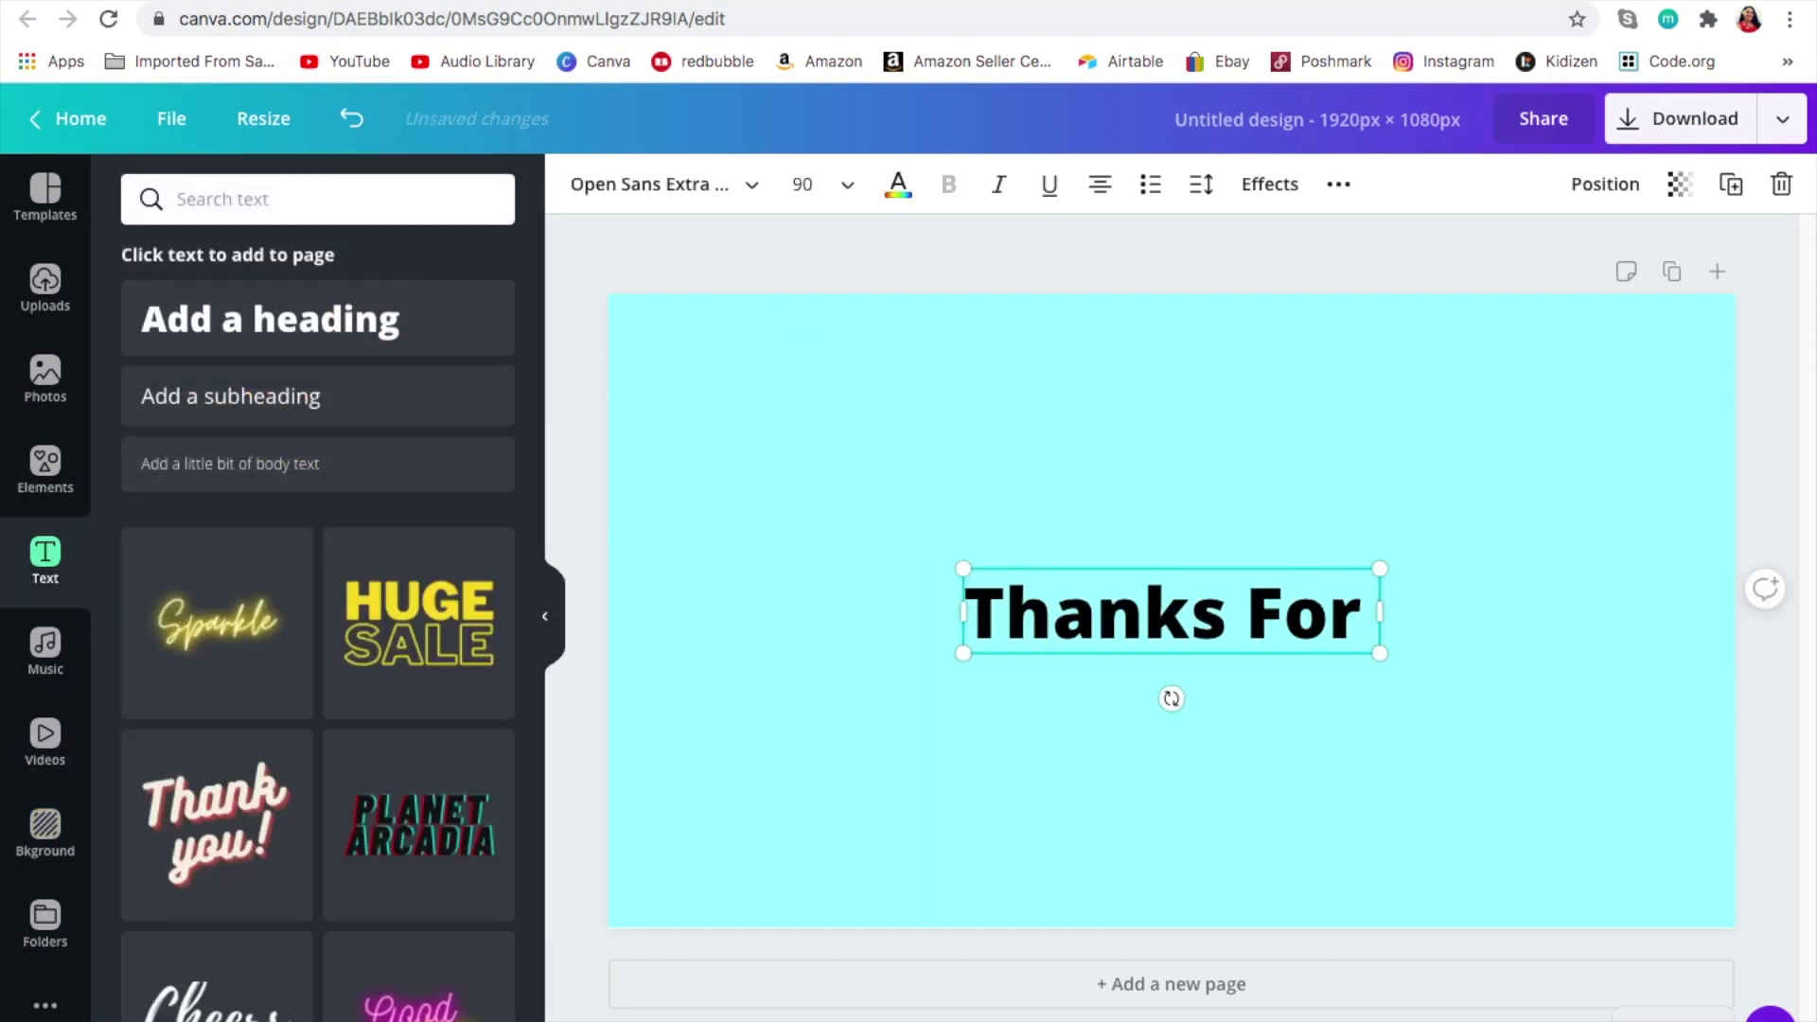
type(" Watching!")
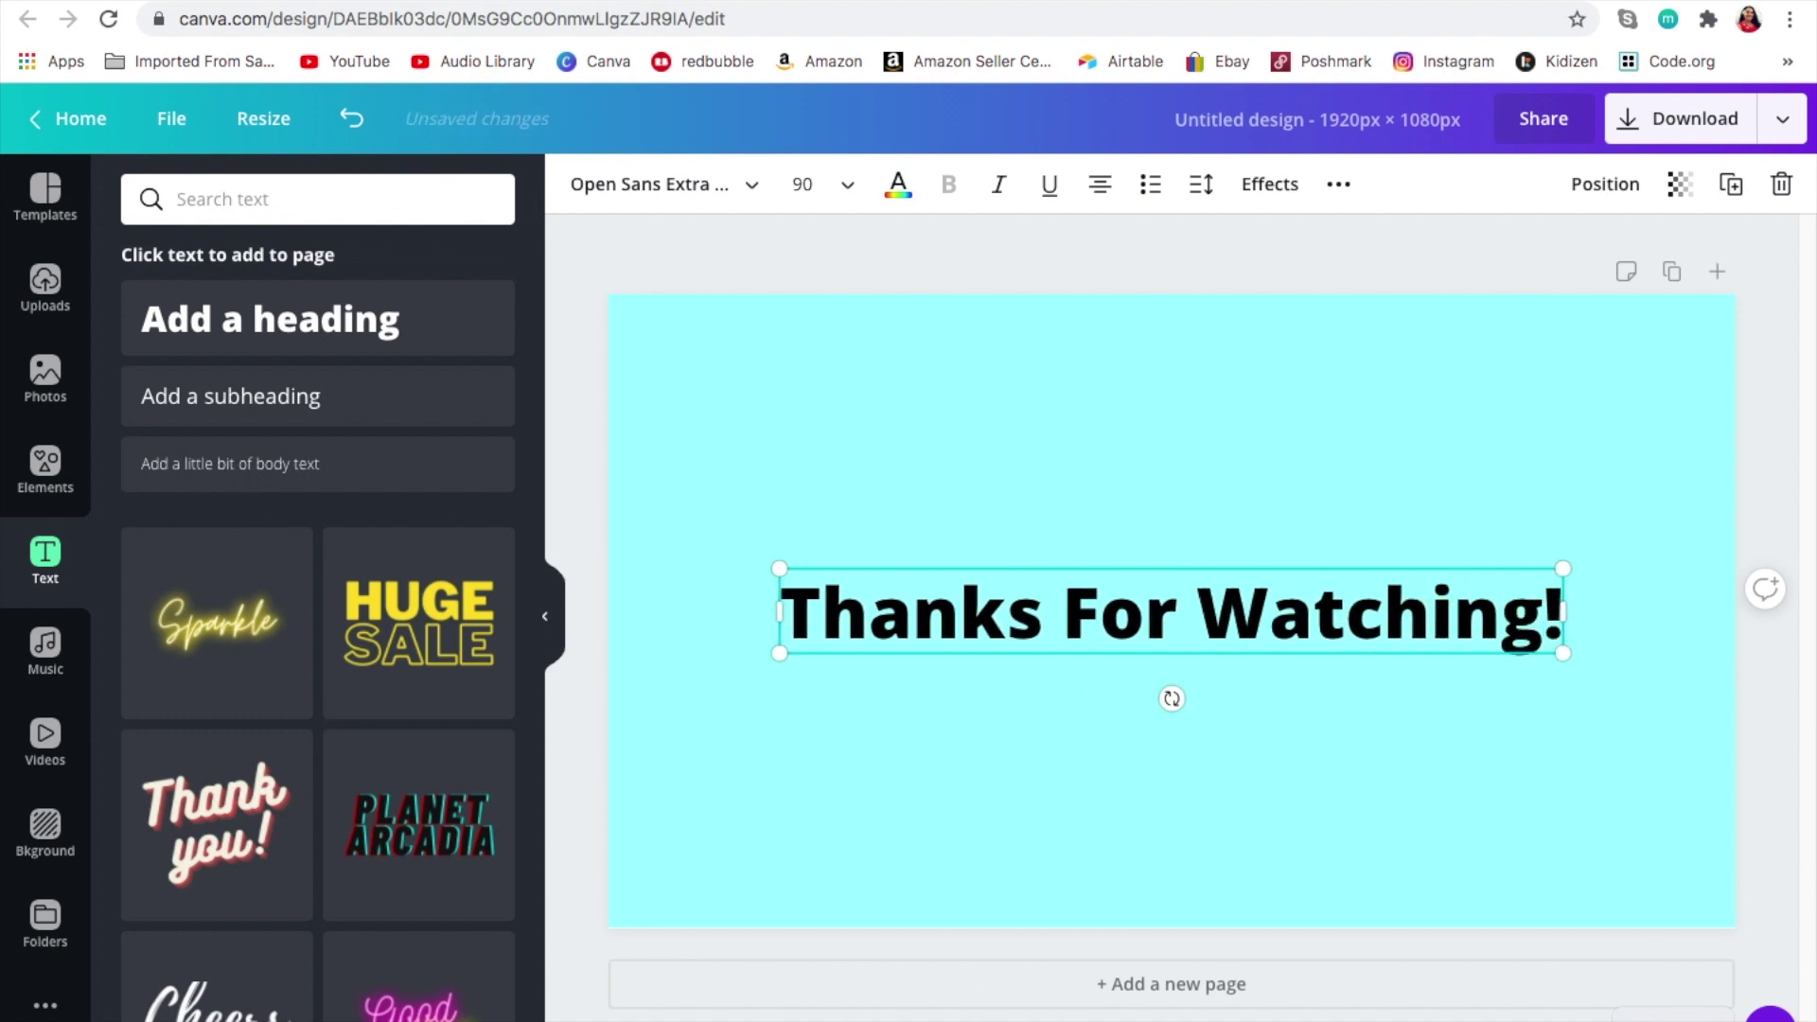
left_click_drag(1574, 660, 1660, 731)
left_click_drag(1202, 548, 1167, 416)
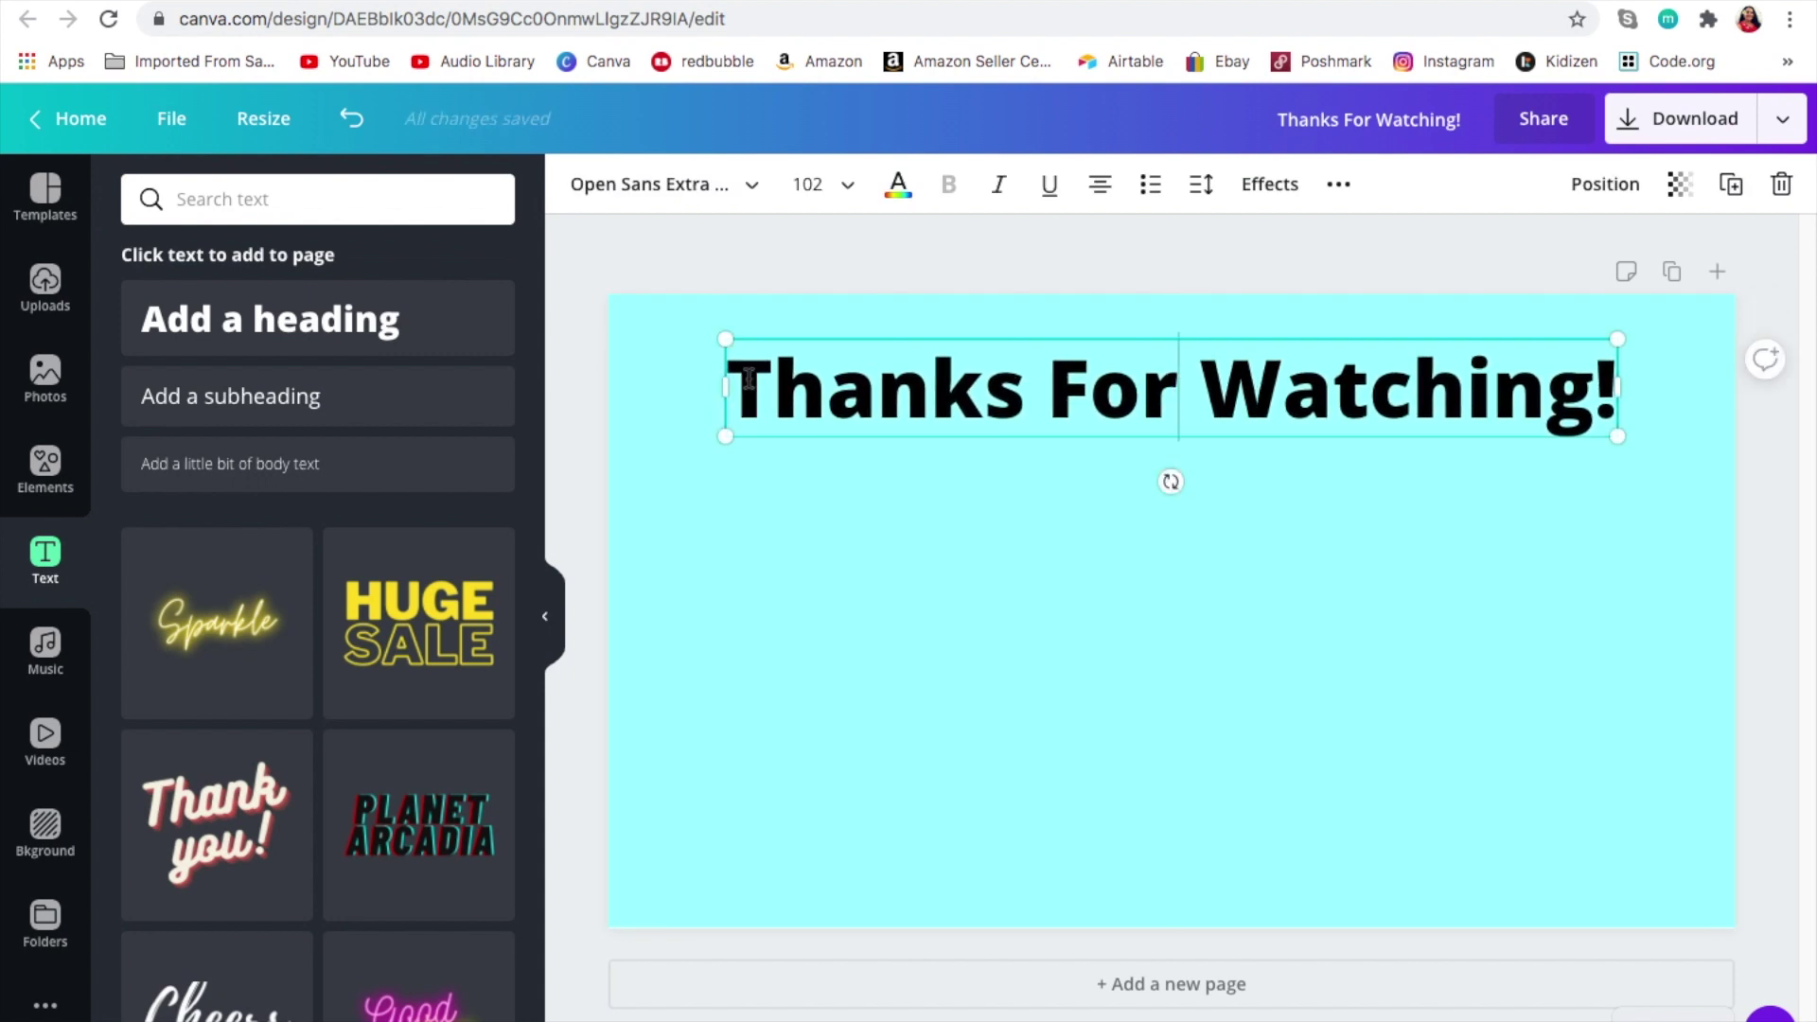
left_click_drag(749, 379, 1197, 388)
key("ctrl+a")
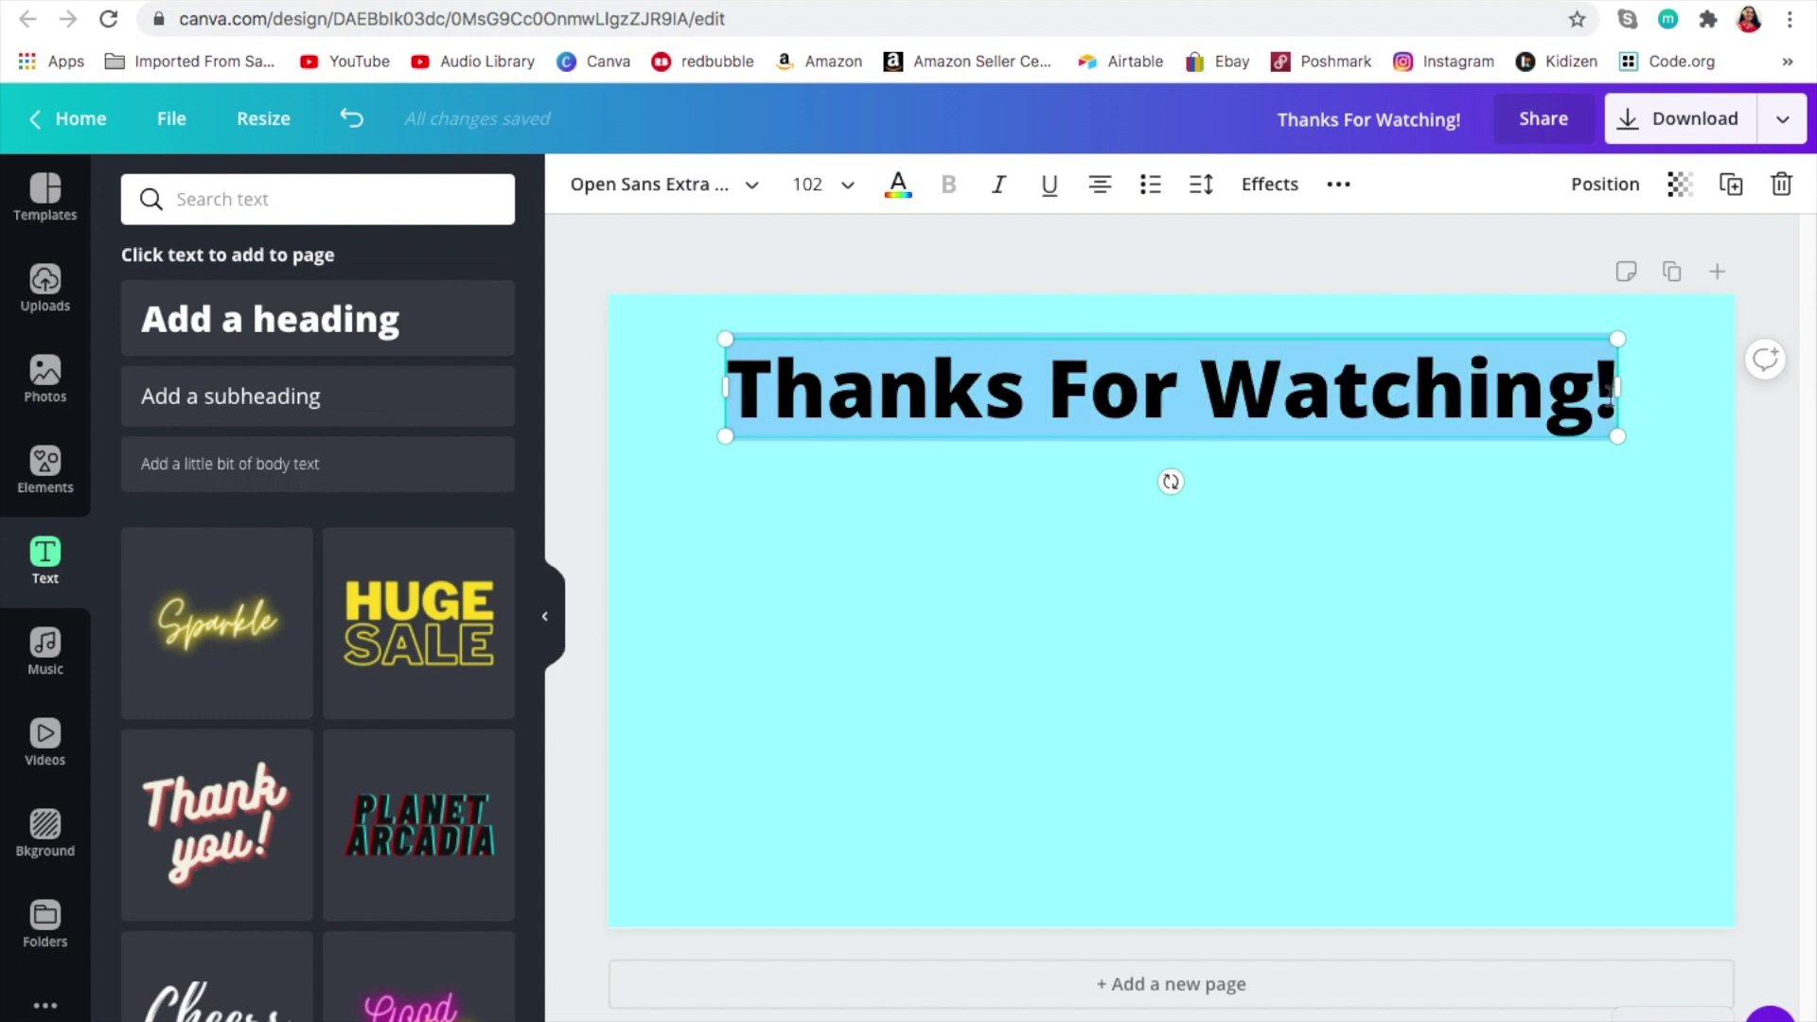
left_click(1291, 306)
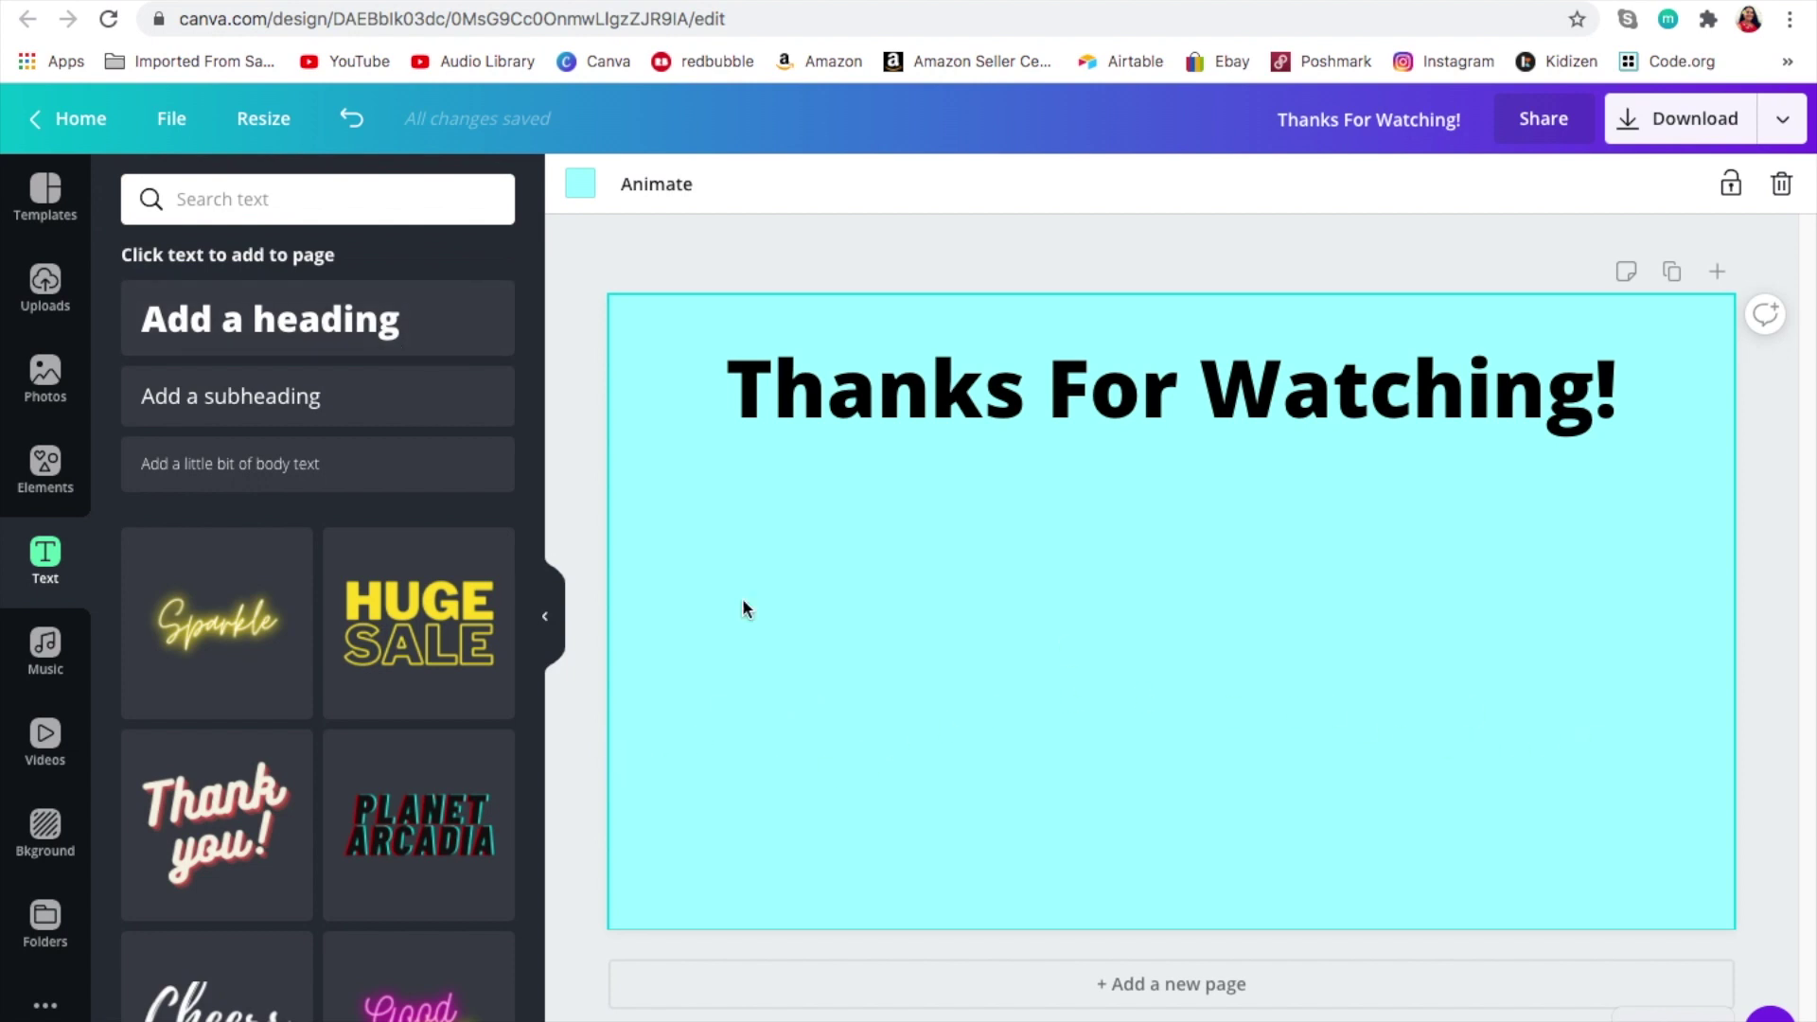
- Add a smaller 'My Suggestion' heading and place it at the lower left
left_click(264, 322)
type("My Suggestion")
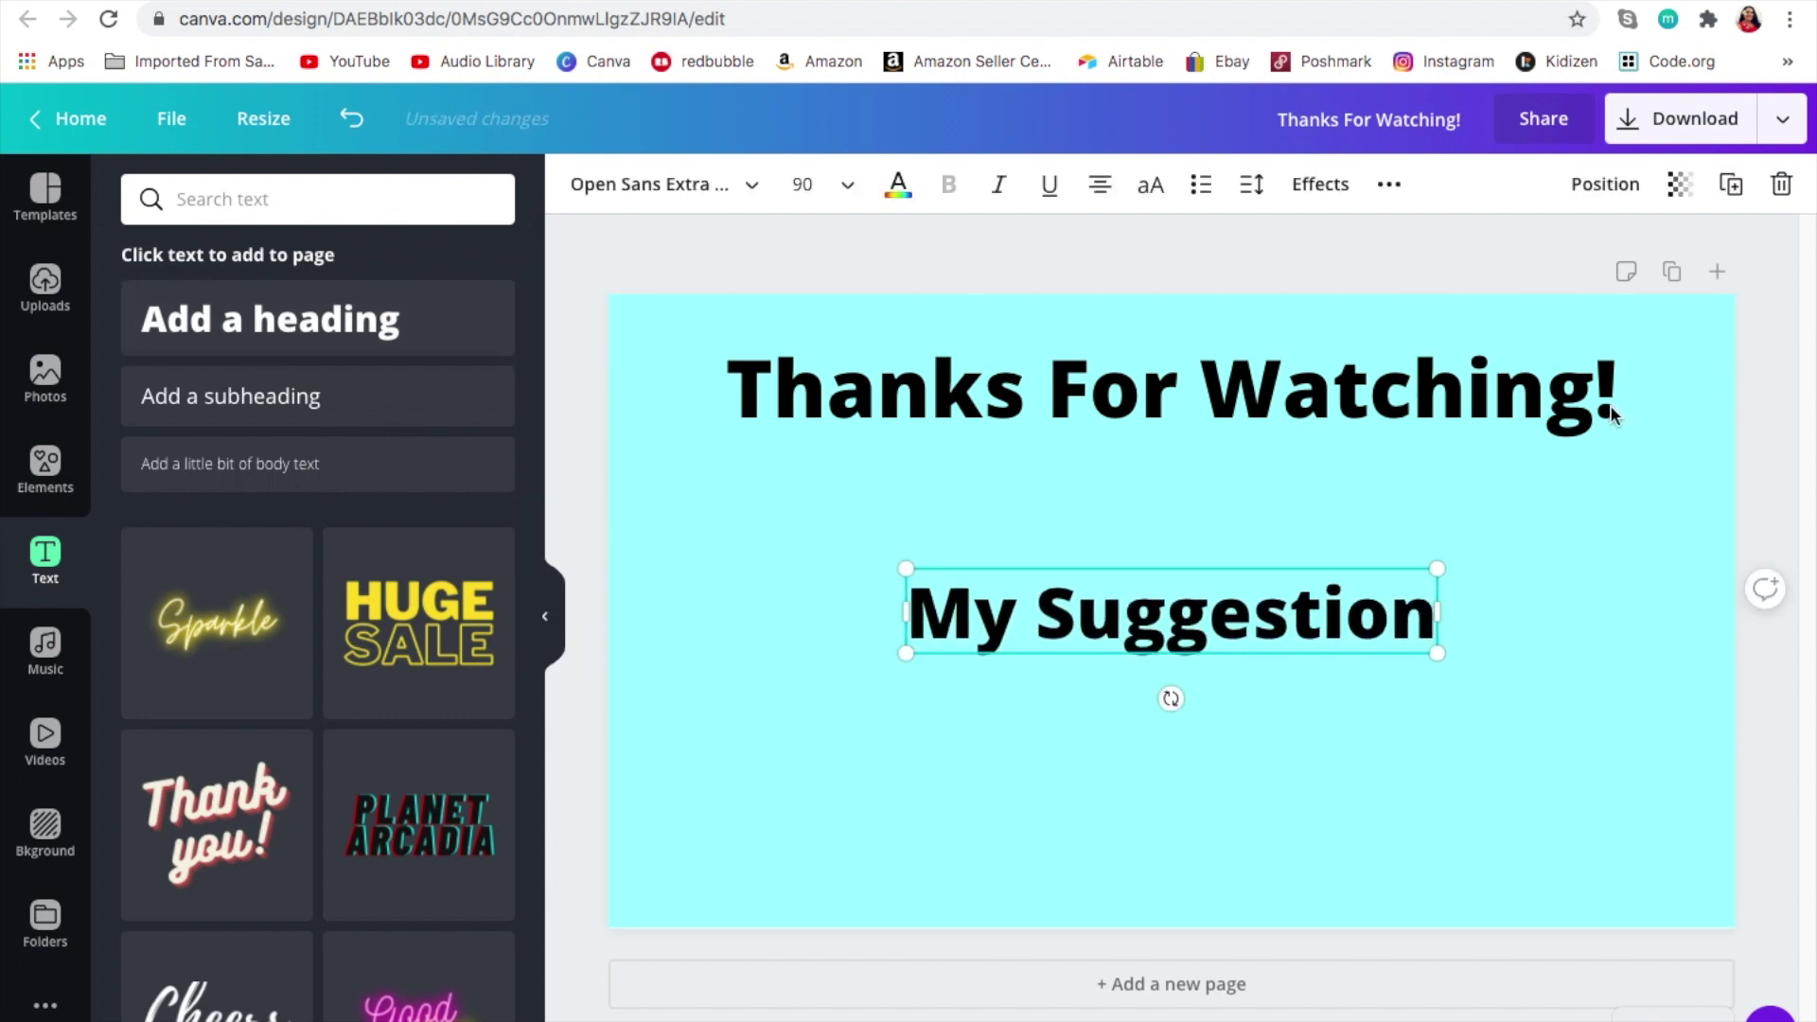
left_click_drag(1436, 568, 1266, 619)
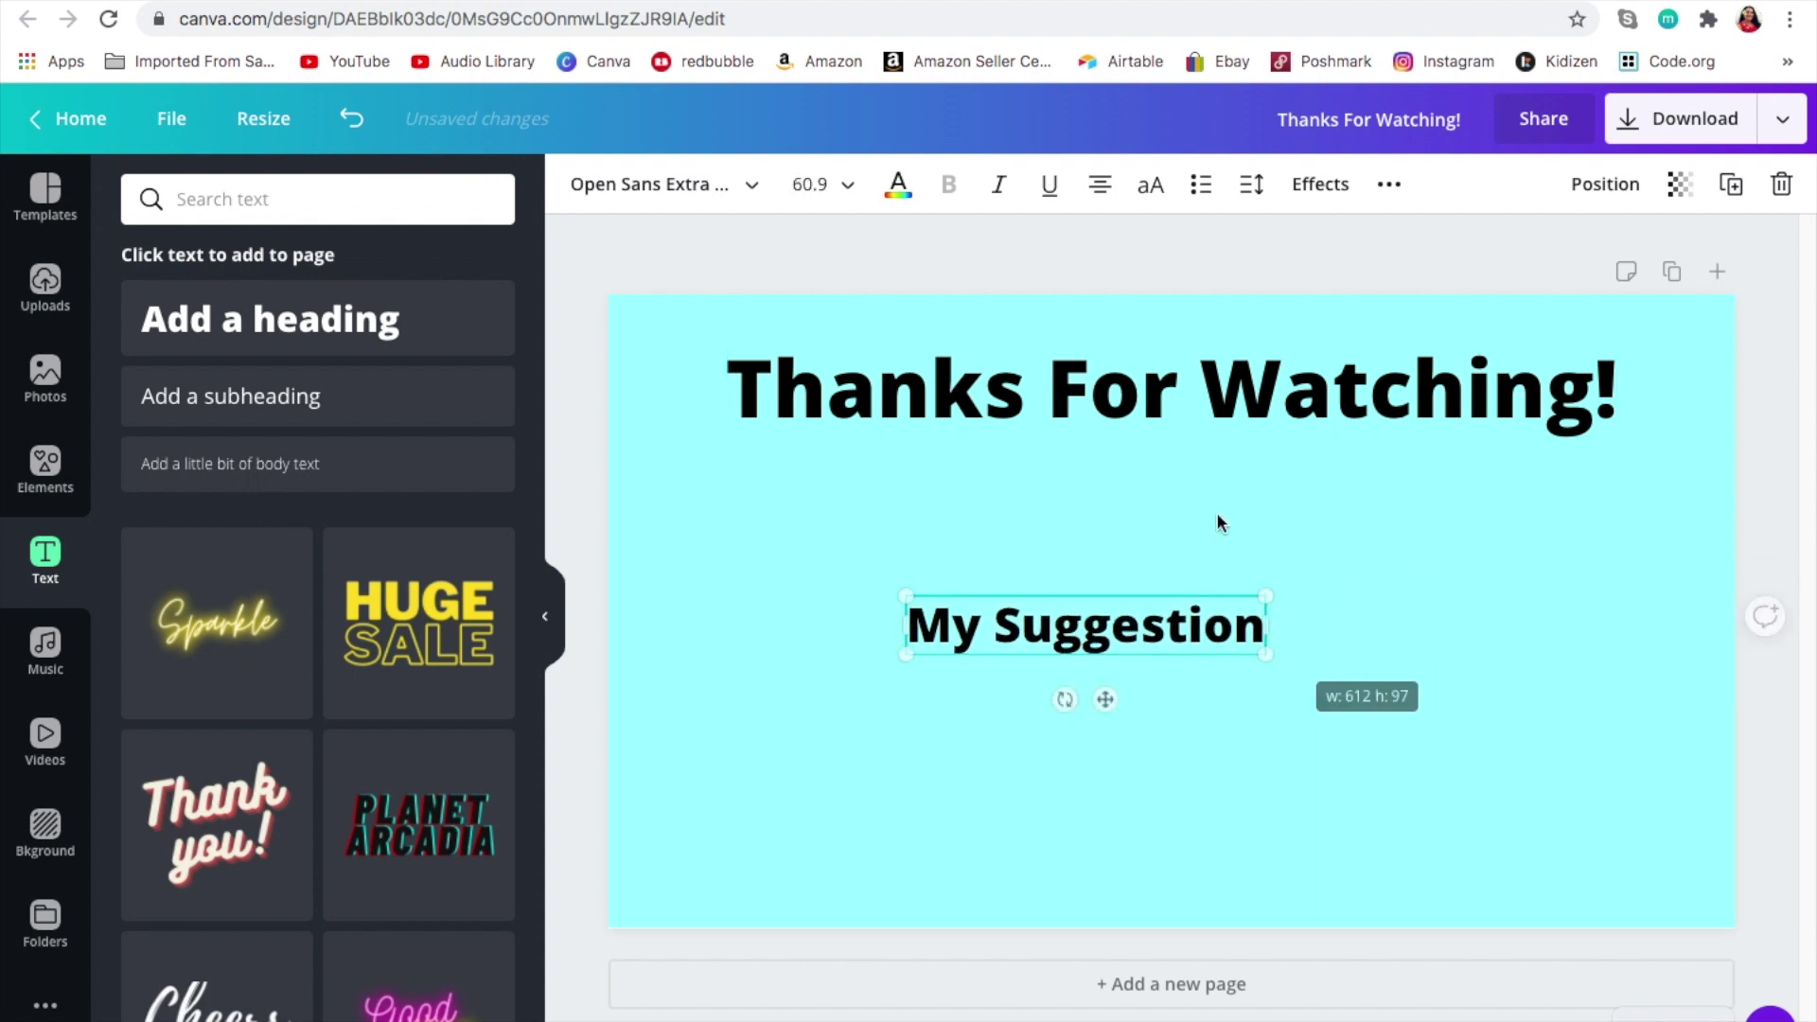
left_click(1215, 511)
left_click_drag(1062, 649, 798, 761)
right_click(797, 761)
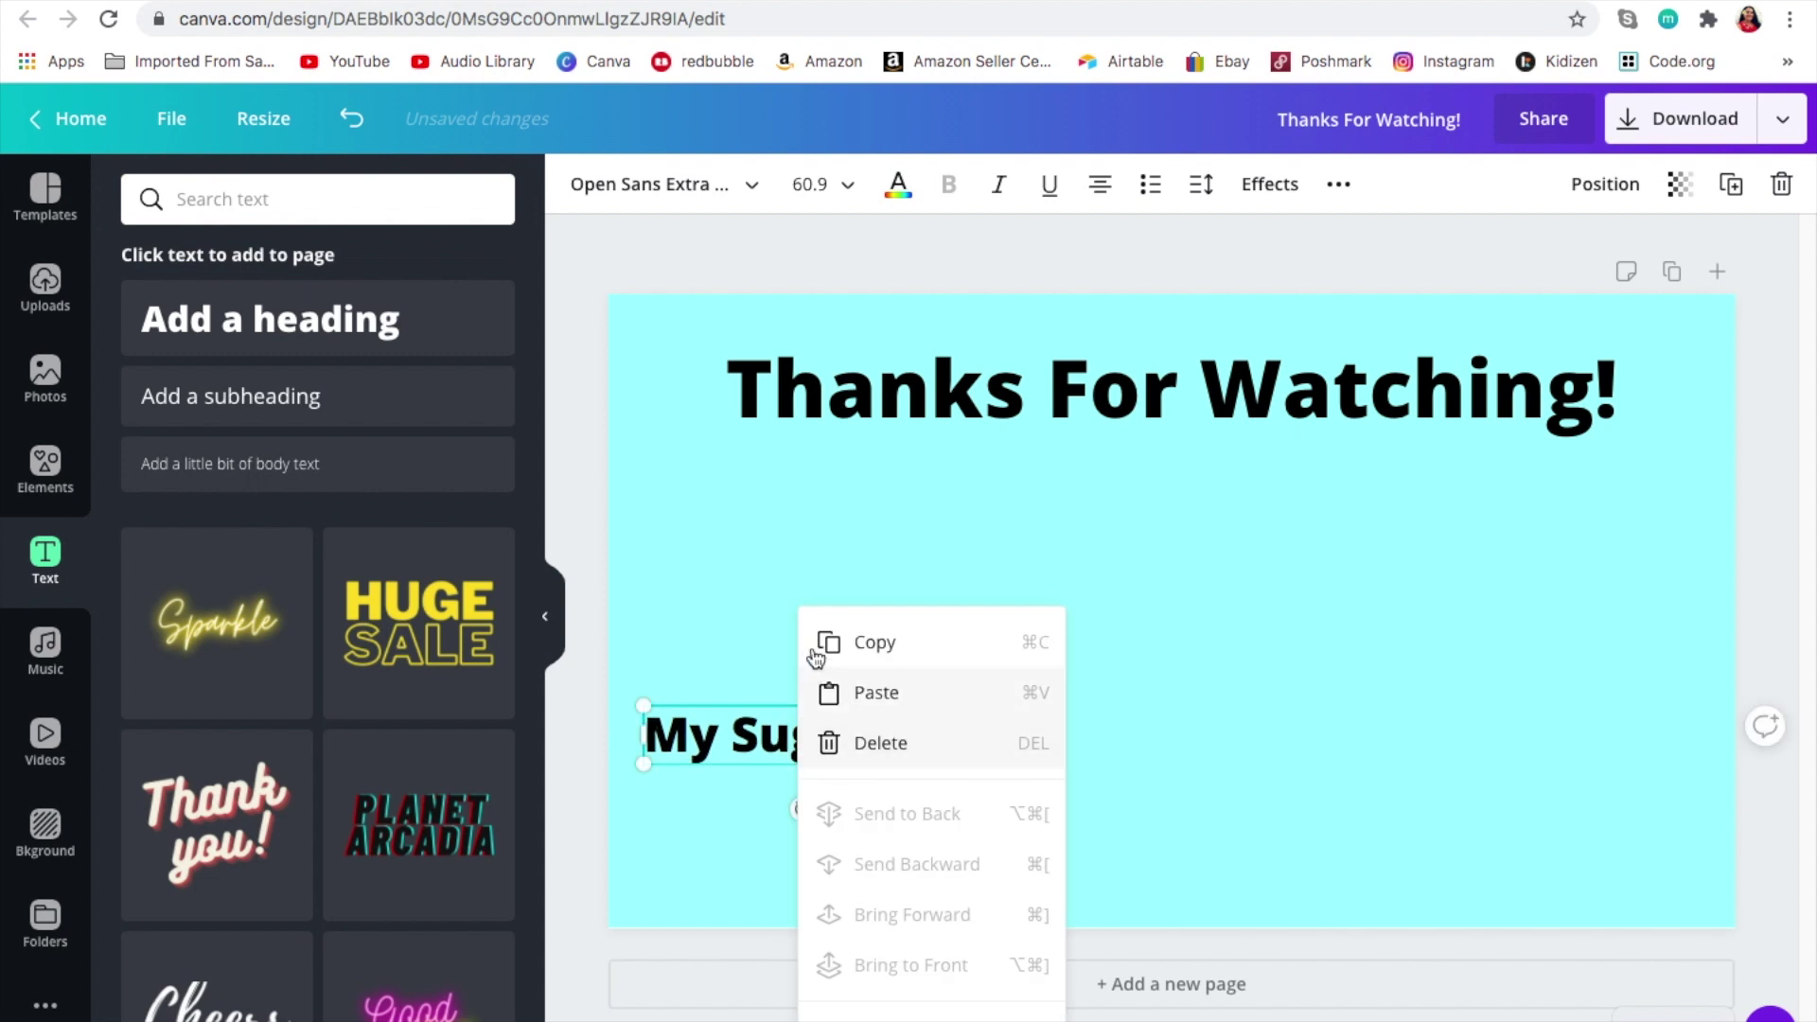
left_click(751, 524)
left_click(627, 467)
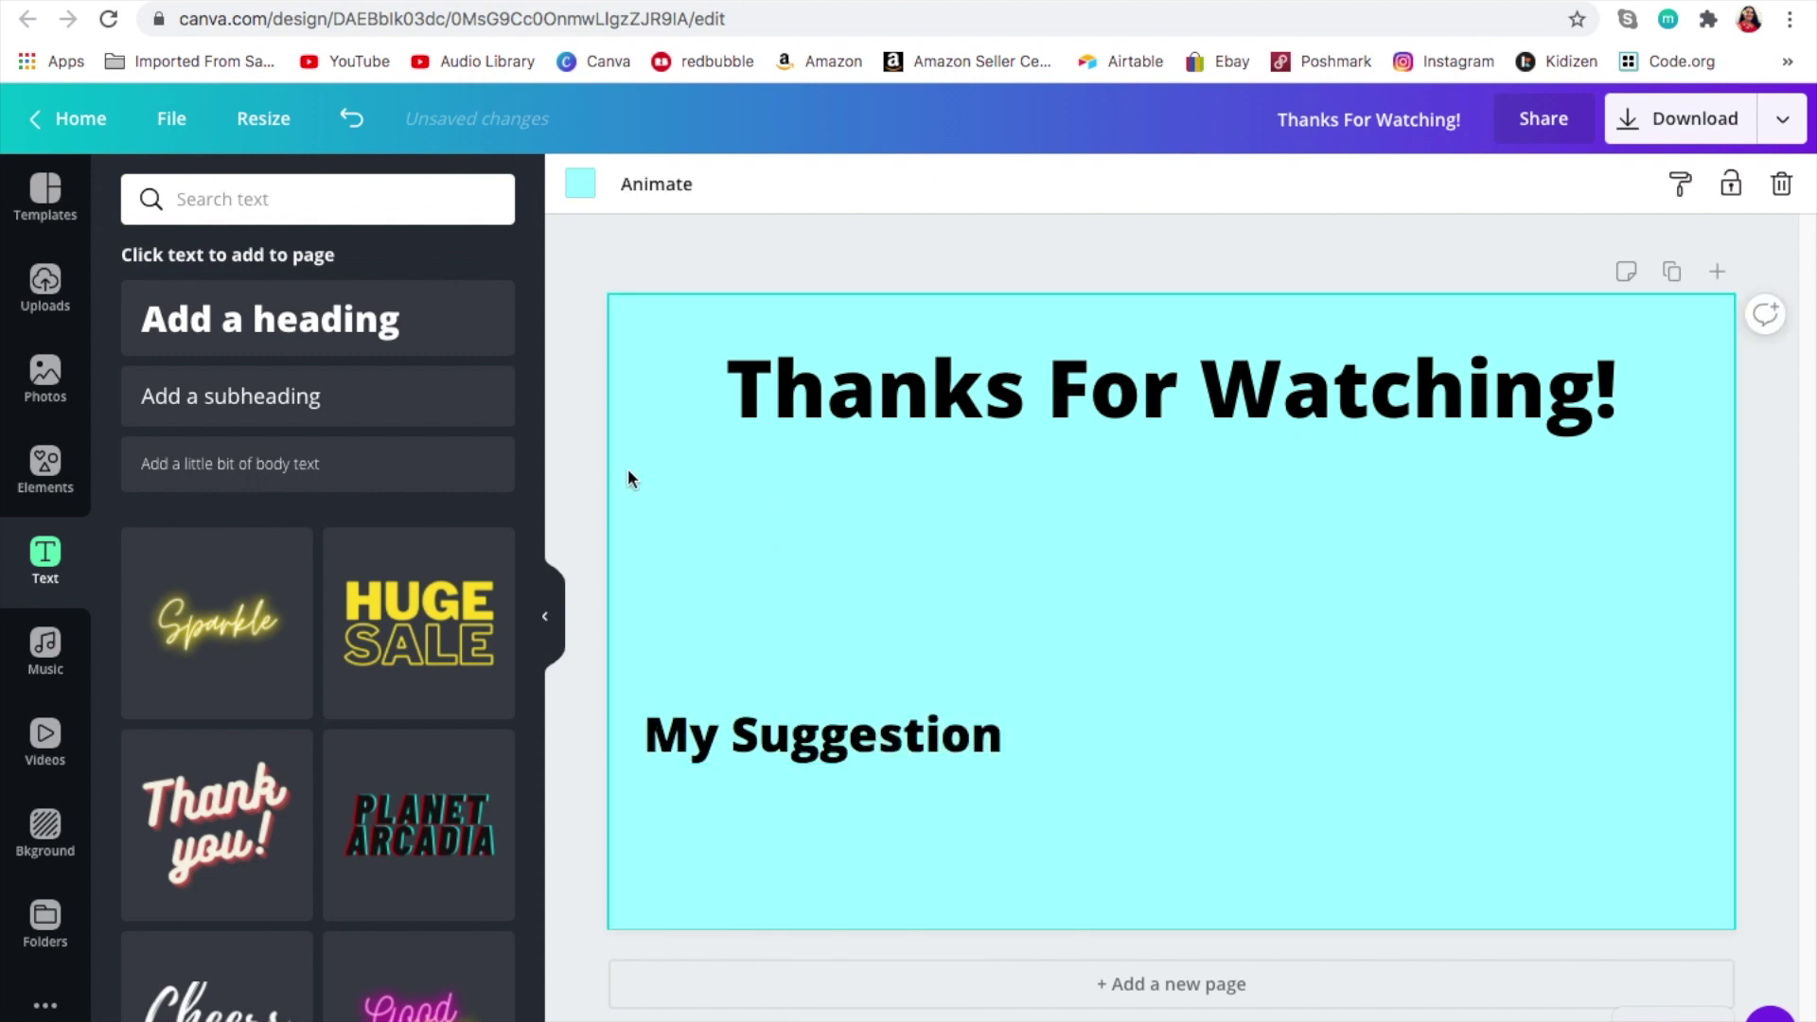
- Add a smaller 'Previos Video' heading and place it at the lower right
left_click(320, 340)
key("BackSpace")
type("Pre")
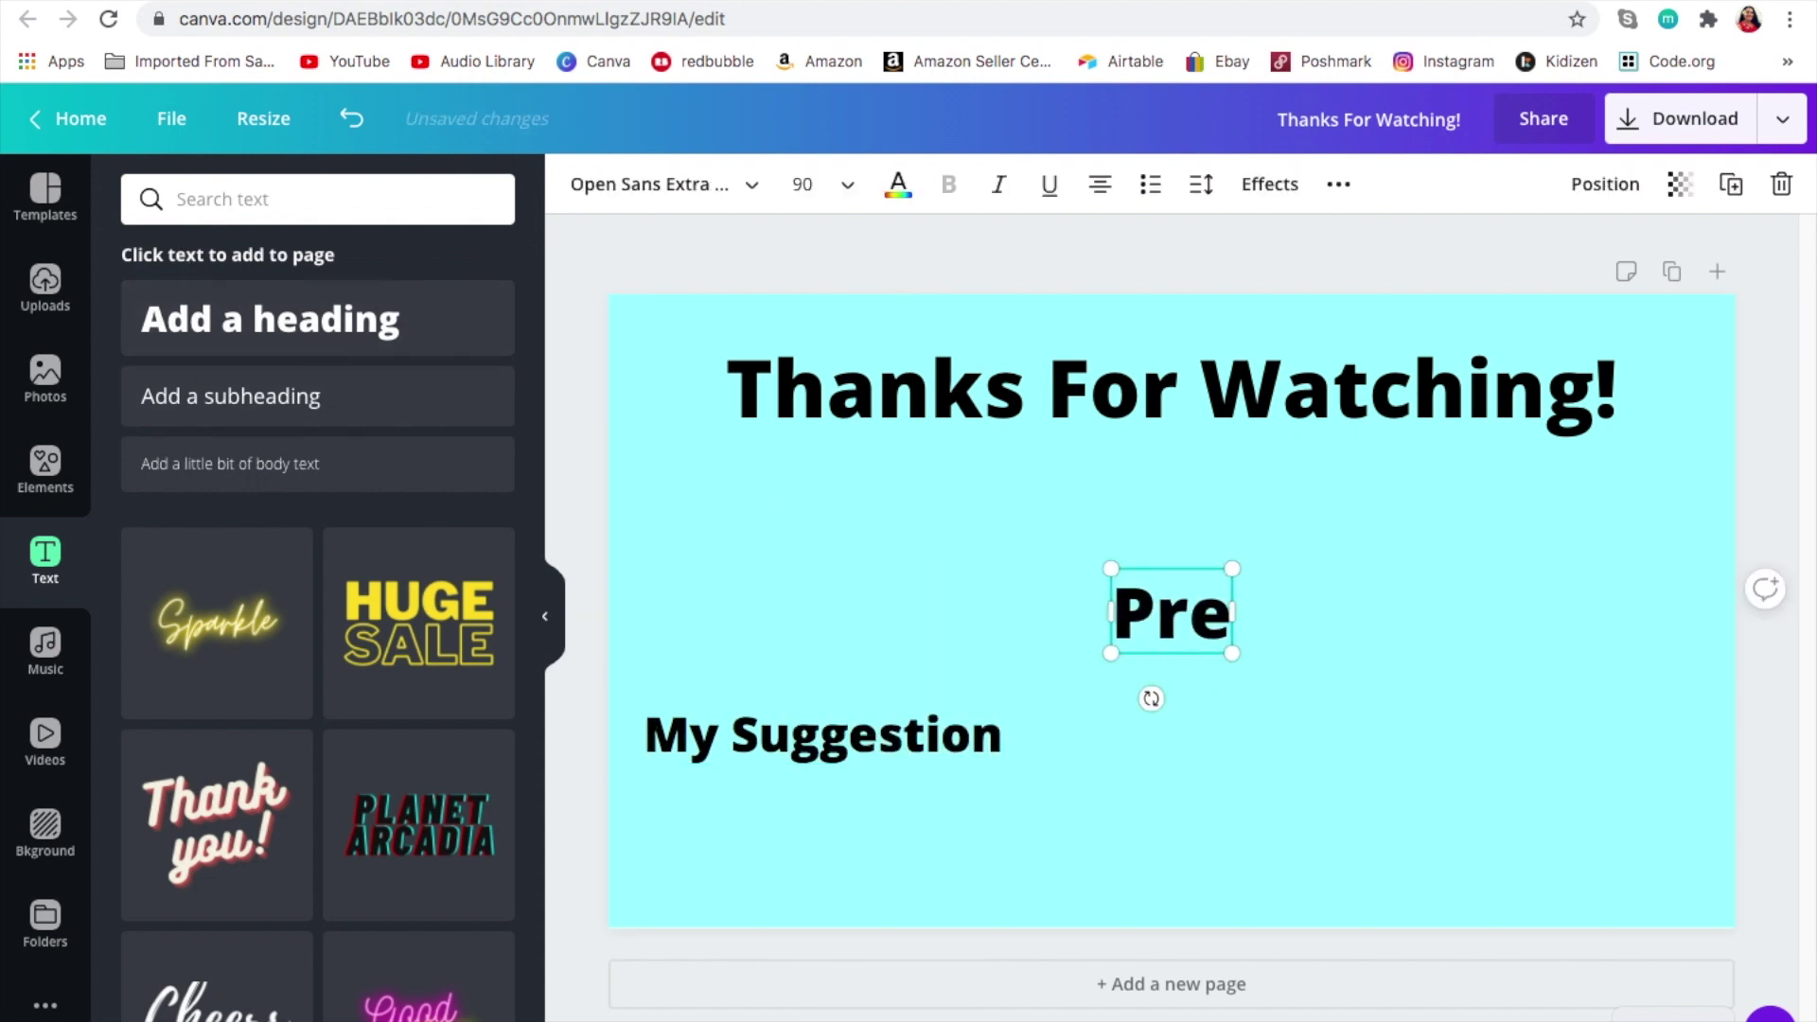
type("vios Video")
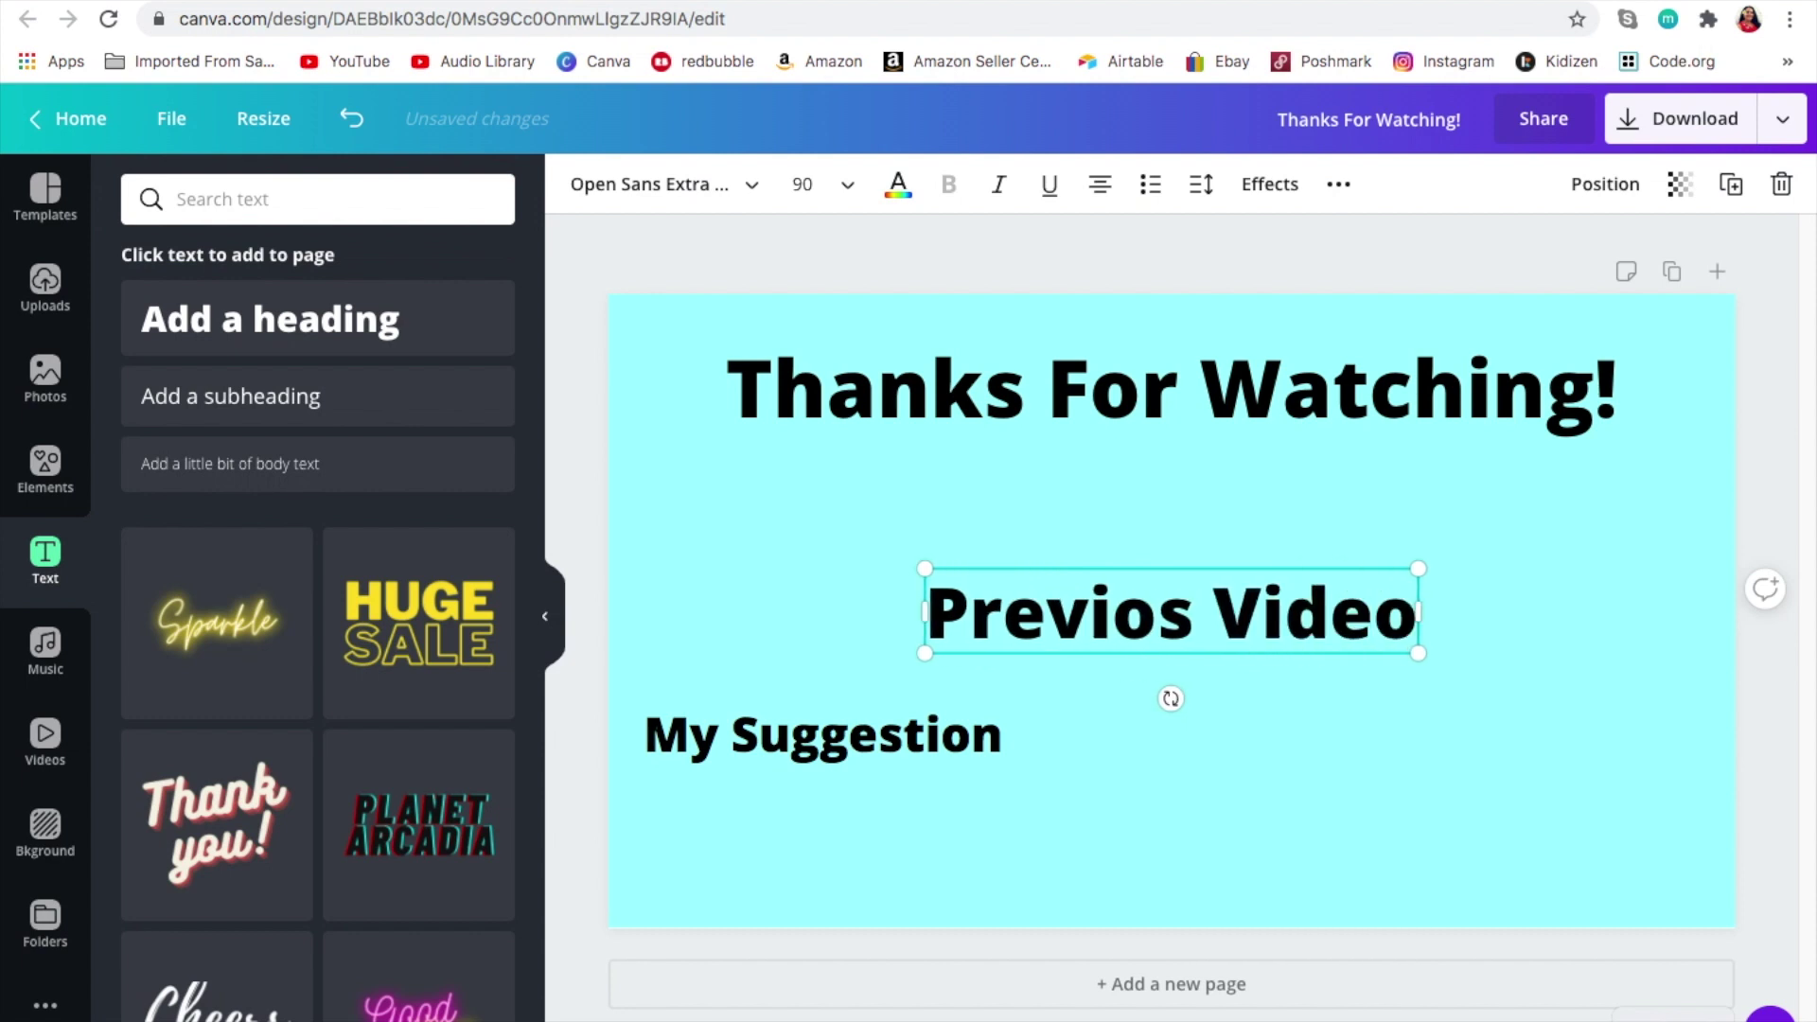
left_click_drag(1435, 563, 1574, 725)
left_click(1224, 575)
left_click_drag(1573, 729, 1573, 730)
left_click(1485, 536)
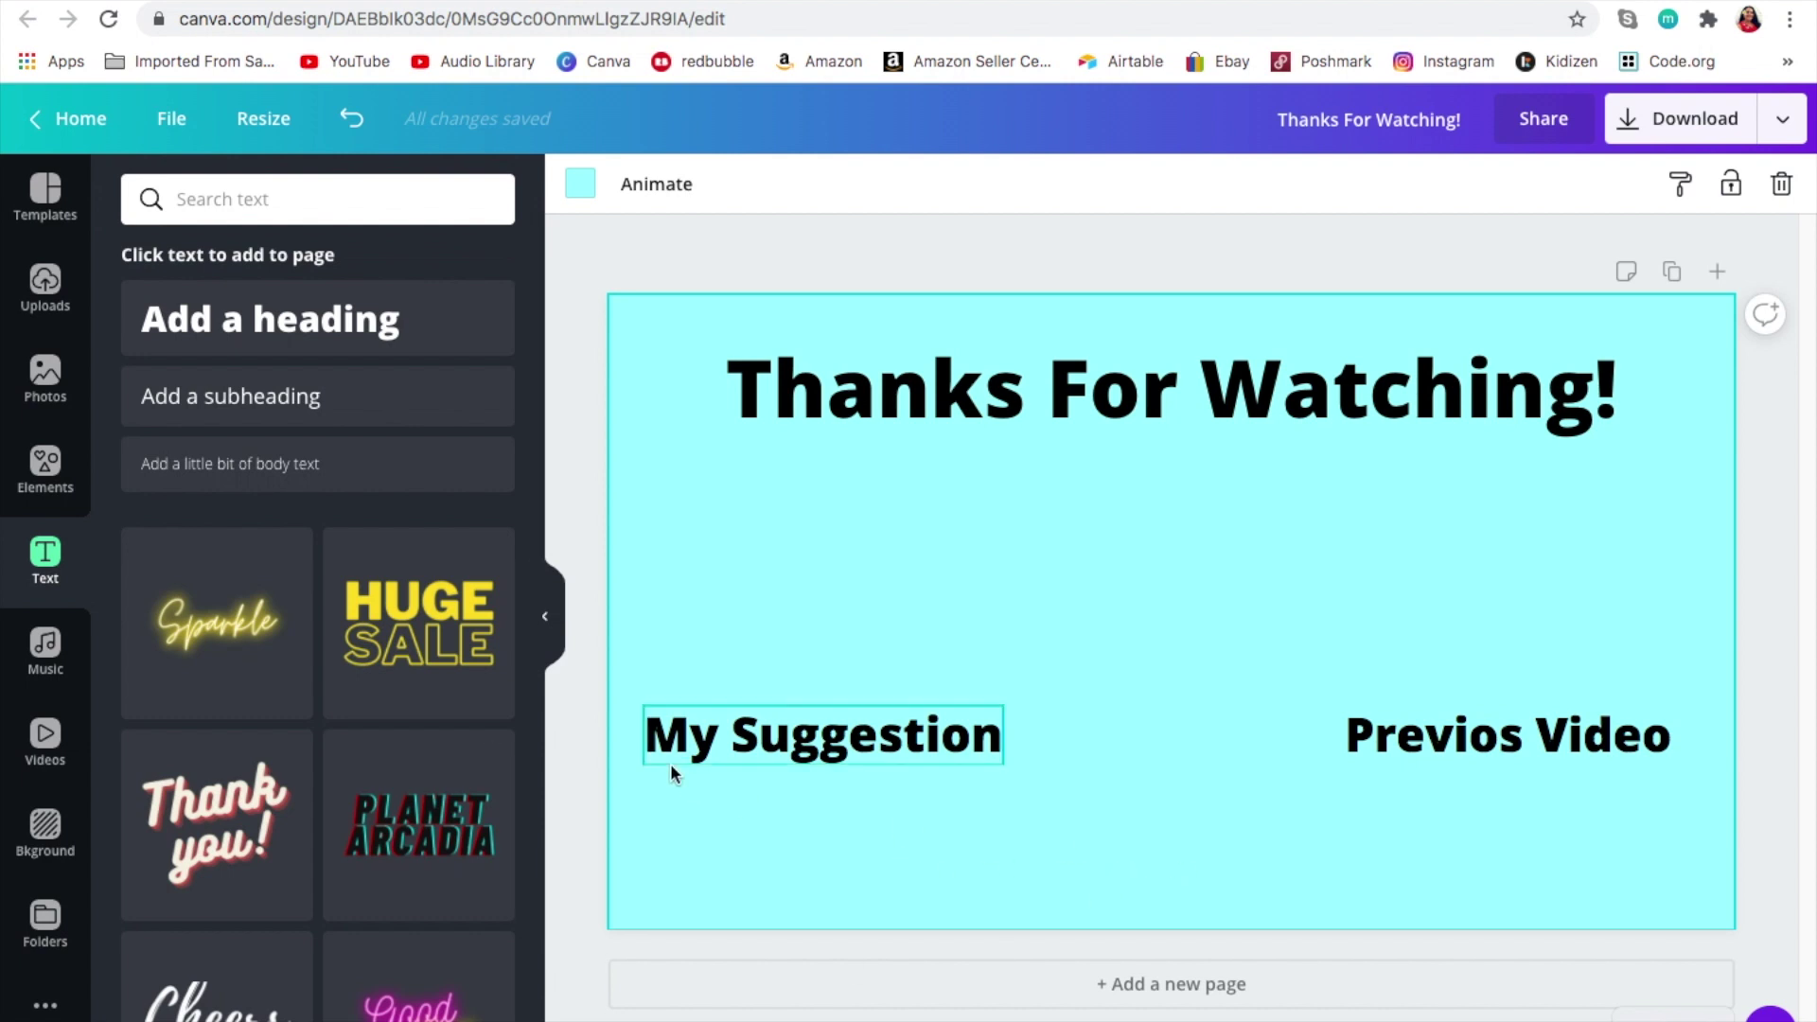
- Place the gradient Instagram logo from an 'instagram' element search and shrink it to about 122 px
left_click(29, 481)
left_click(271, 195)
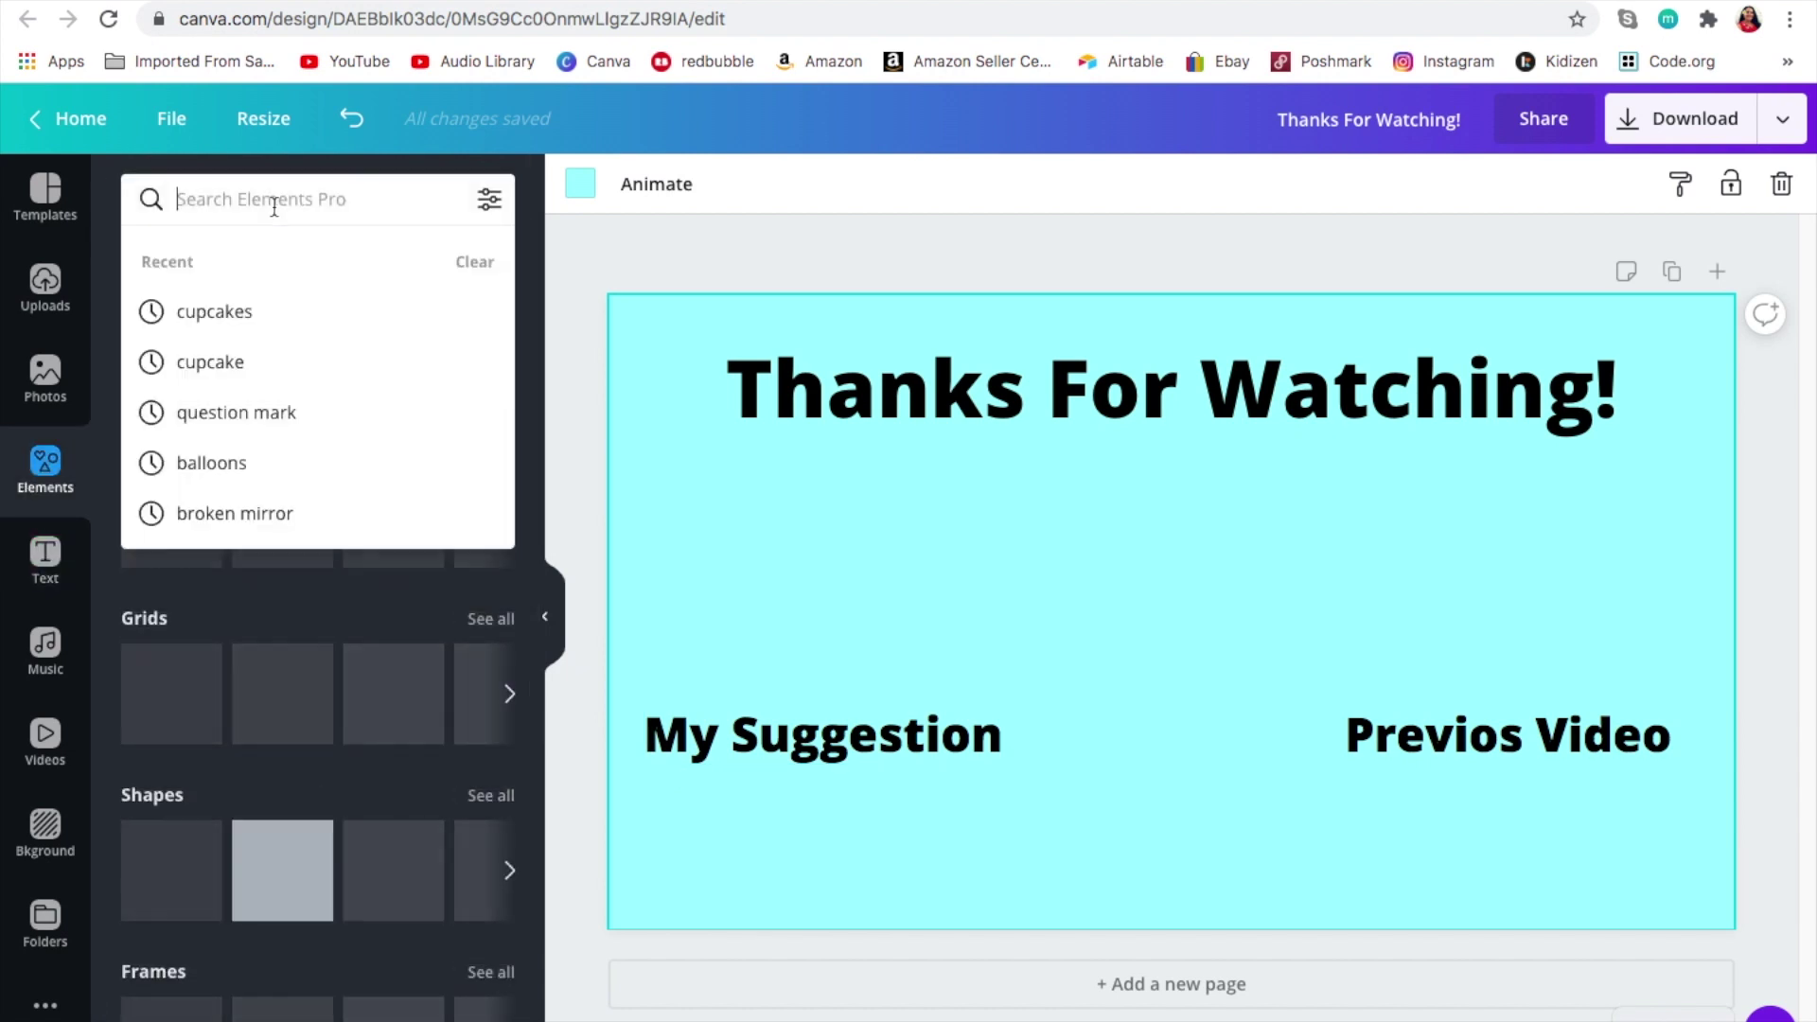
type("instagram")
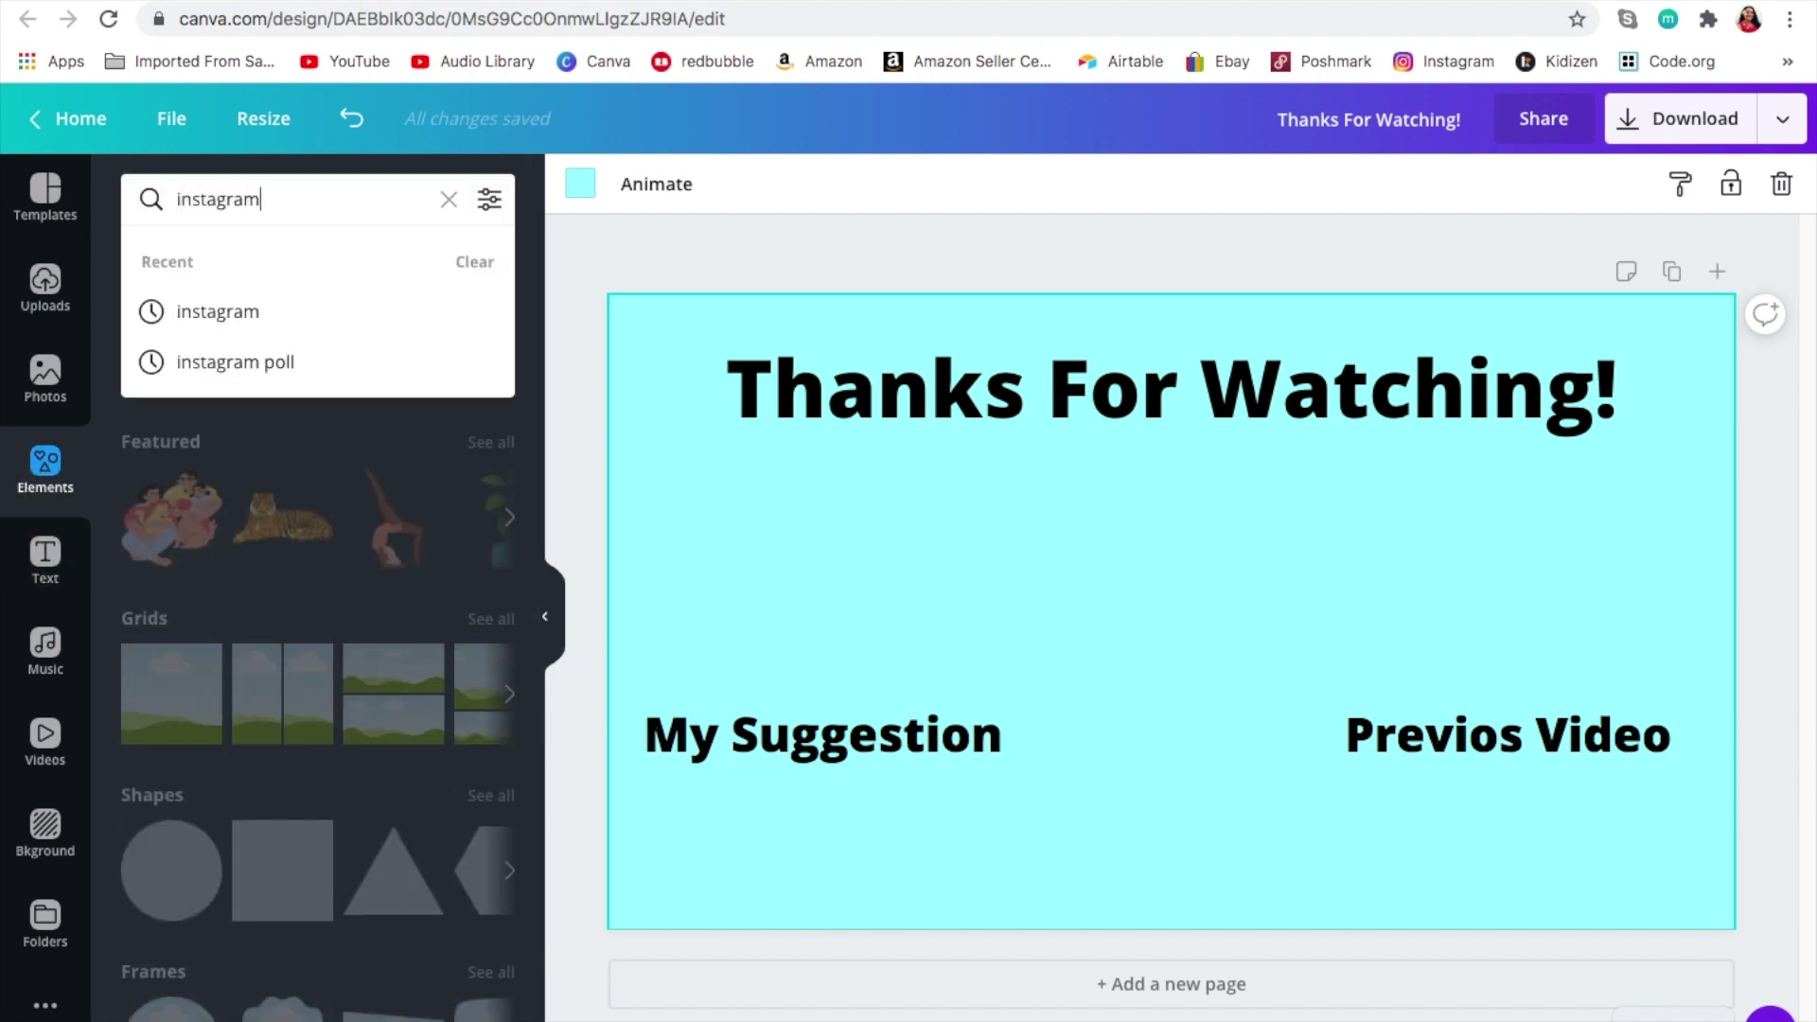
key("Return")
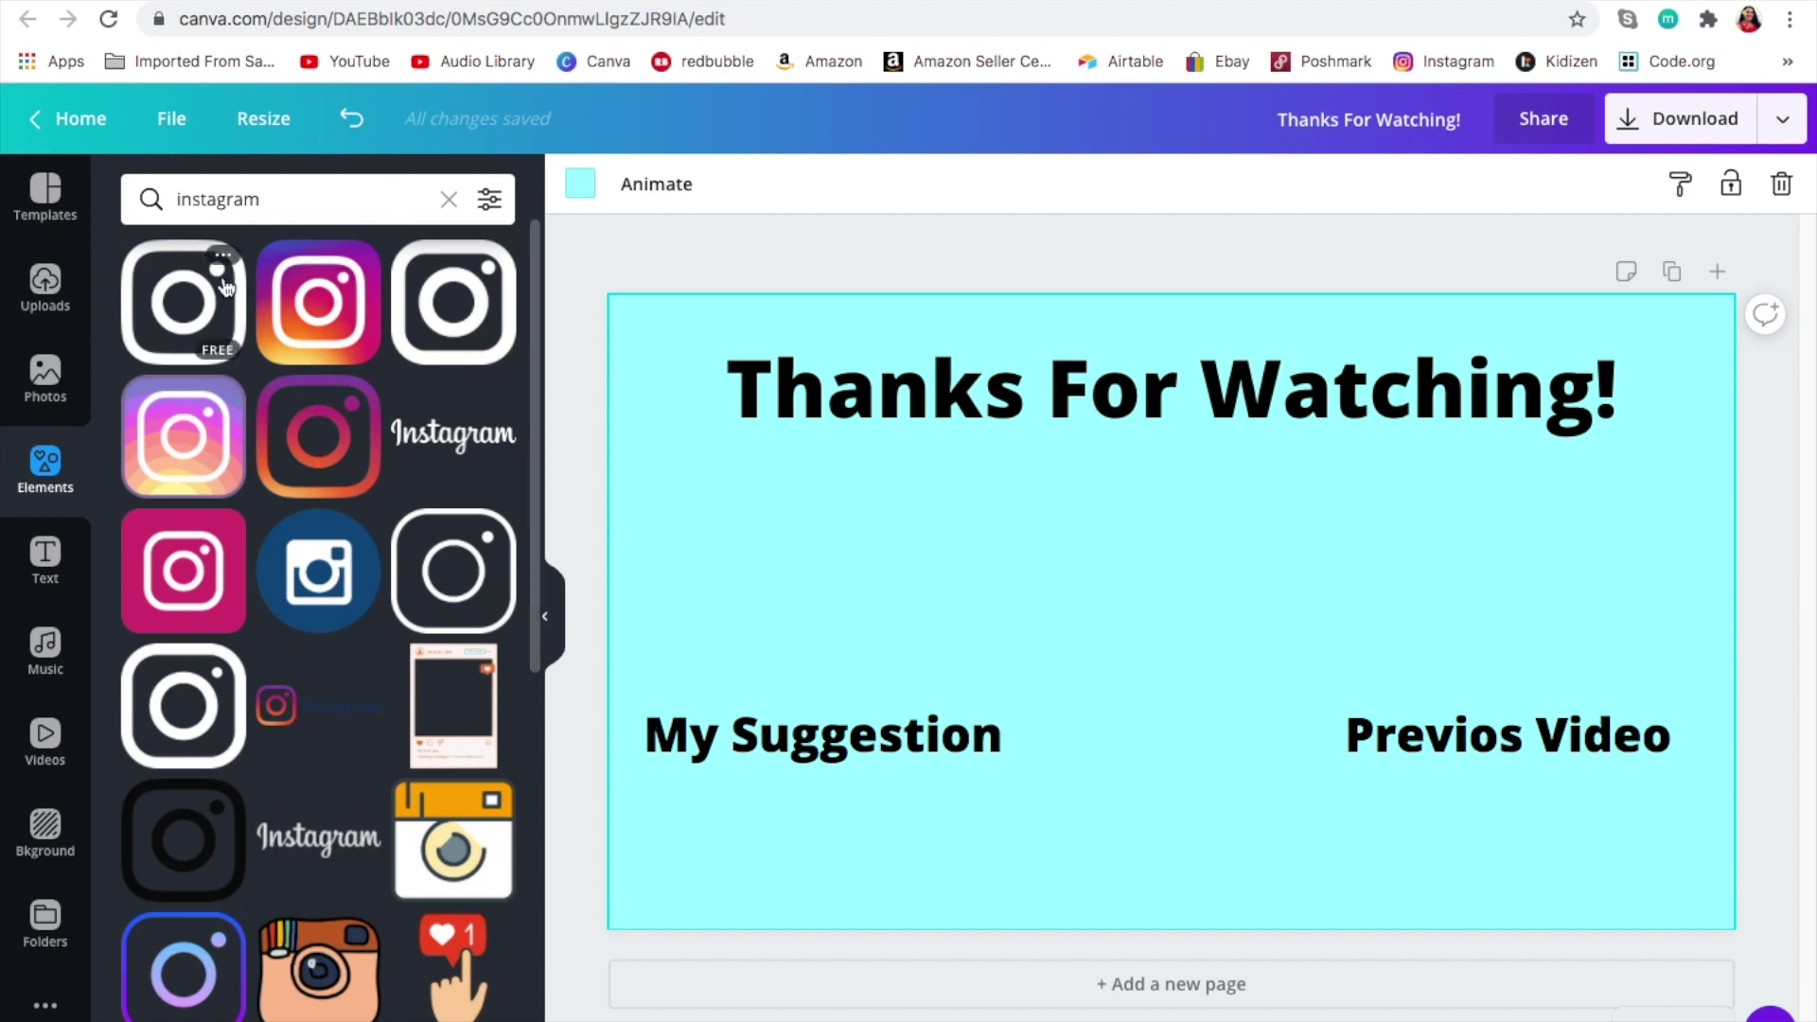
left_click_drag(342, 277, 899, 744)
left_click_drag(1081, 664, 879, 853)
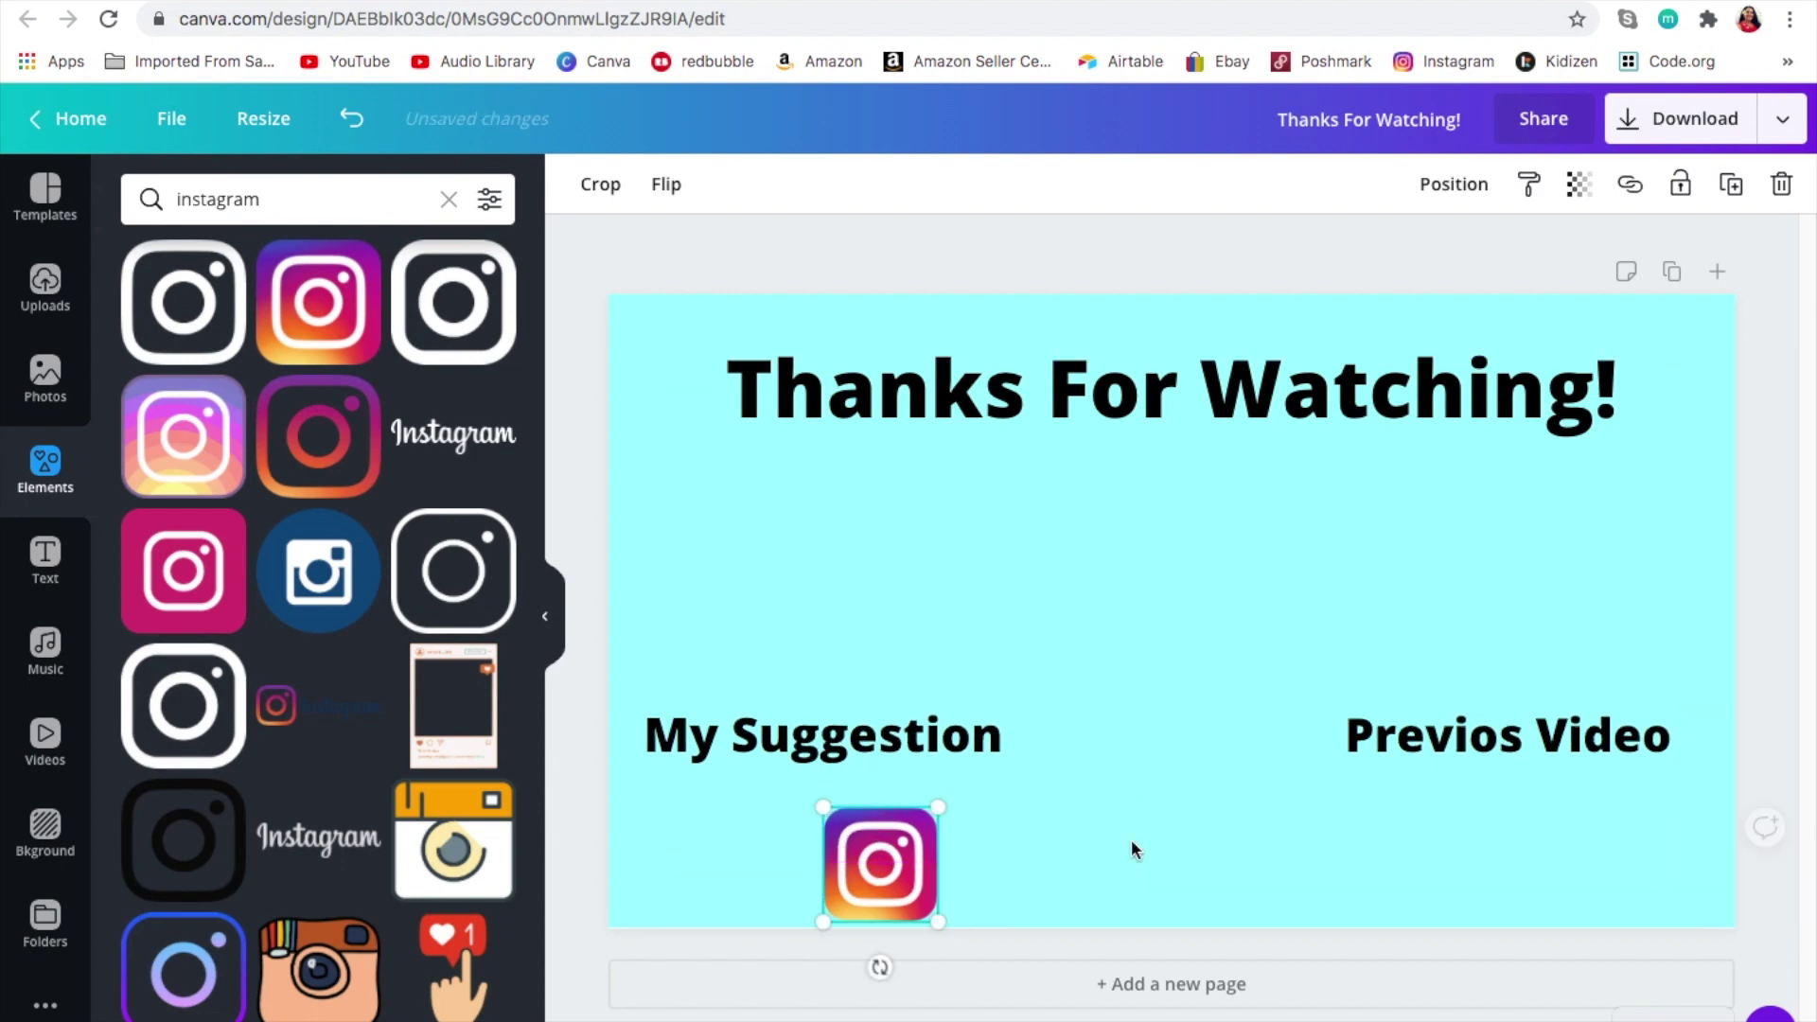
- Add a heading with the creator's Instagram handle, shrink it and place it beside the logo
left_click(49, 553)
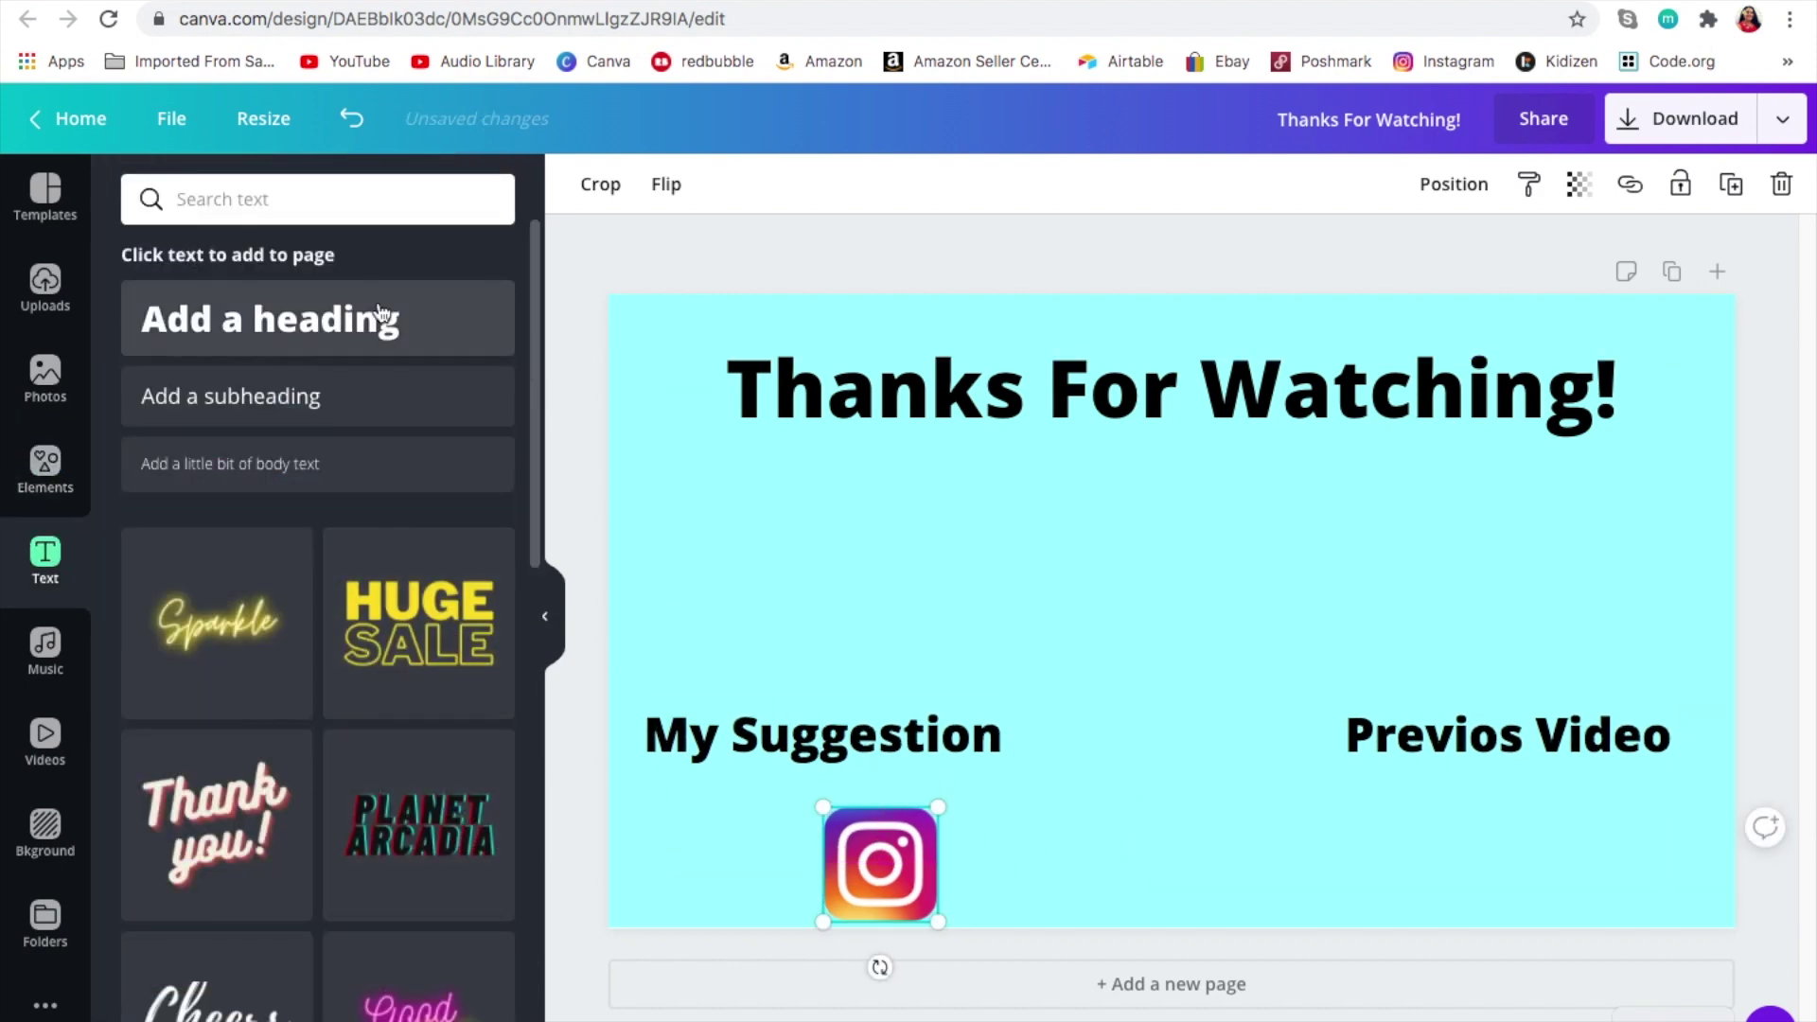
left_click(405, 331)
type("aw")
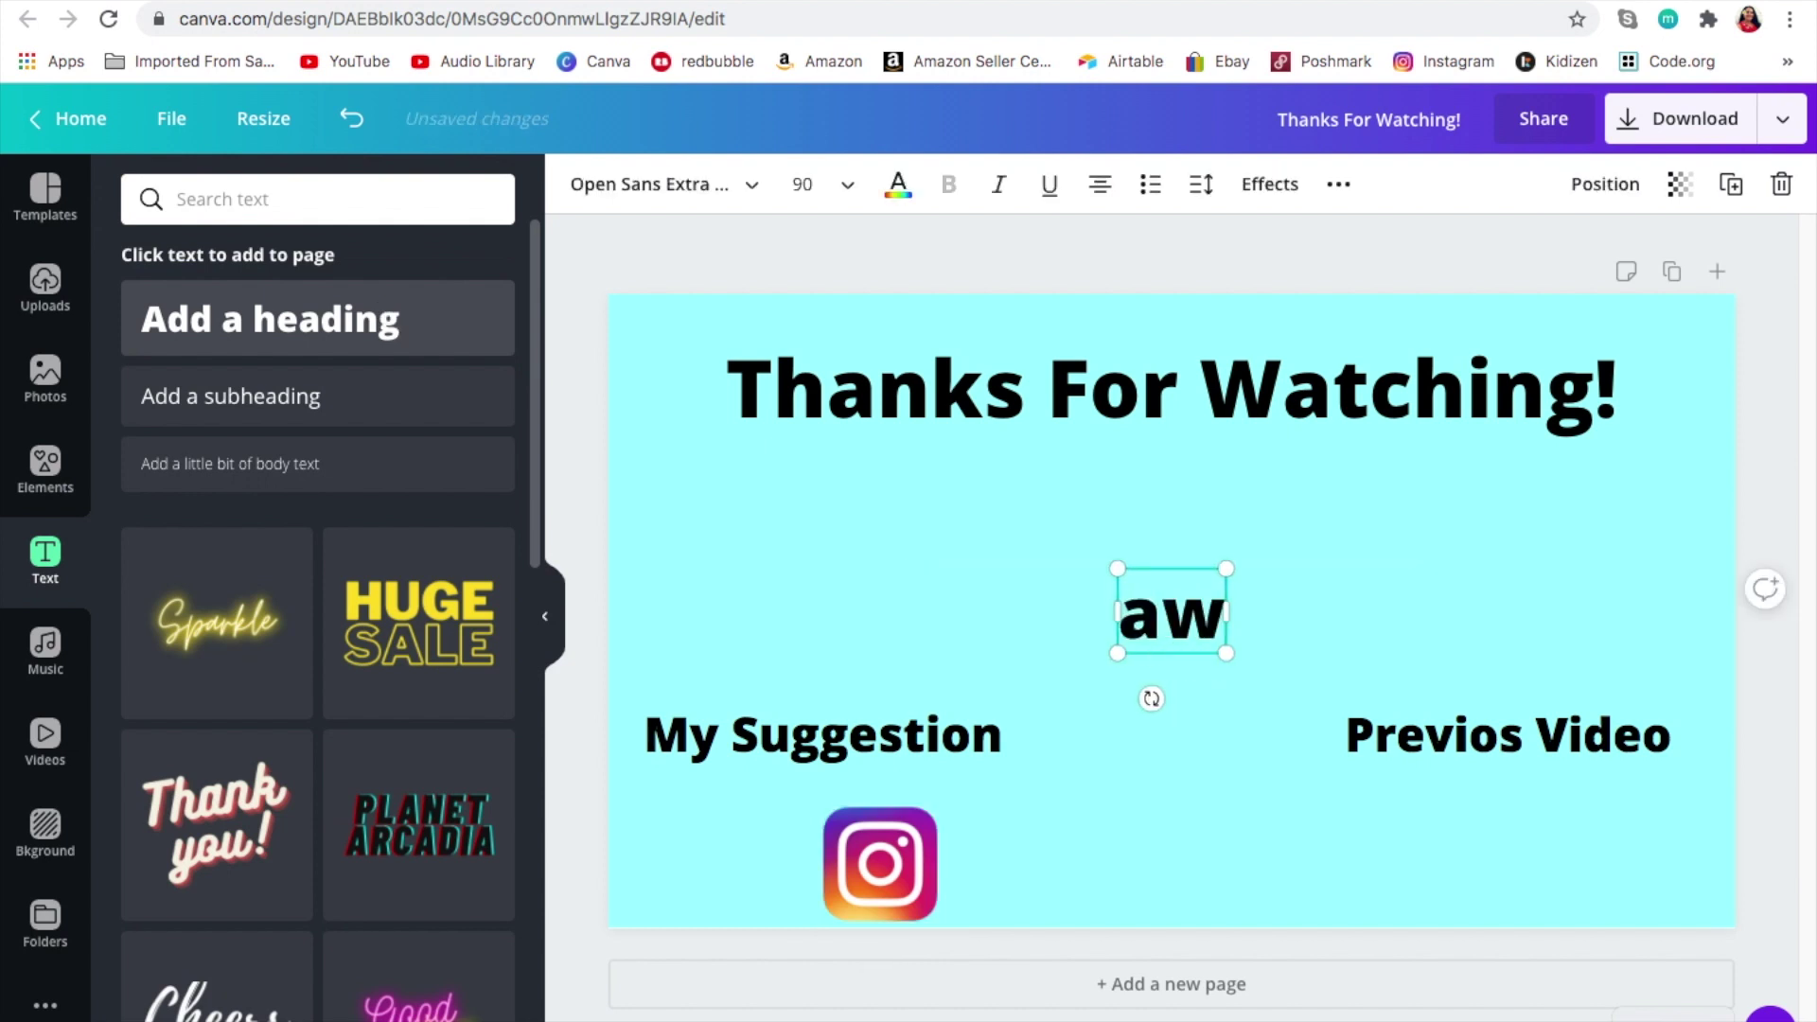
type("esomeagfilms")
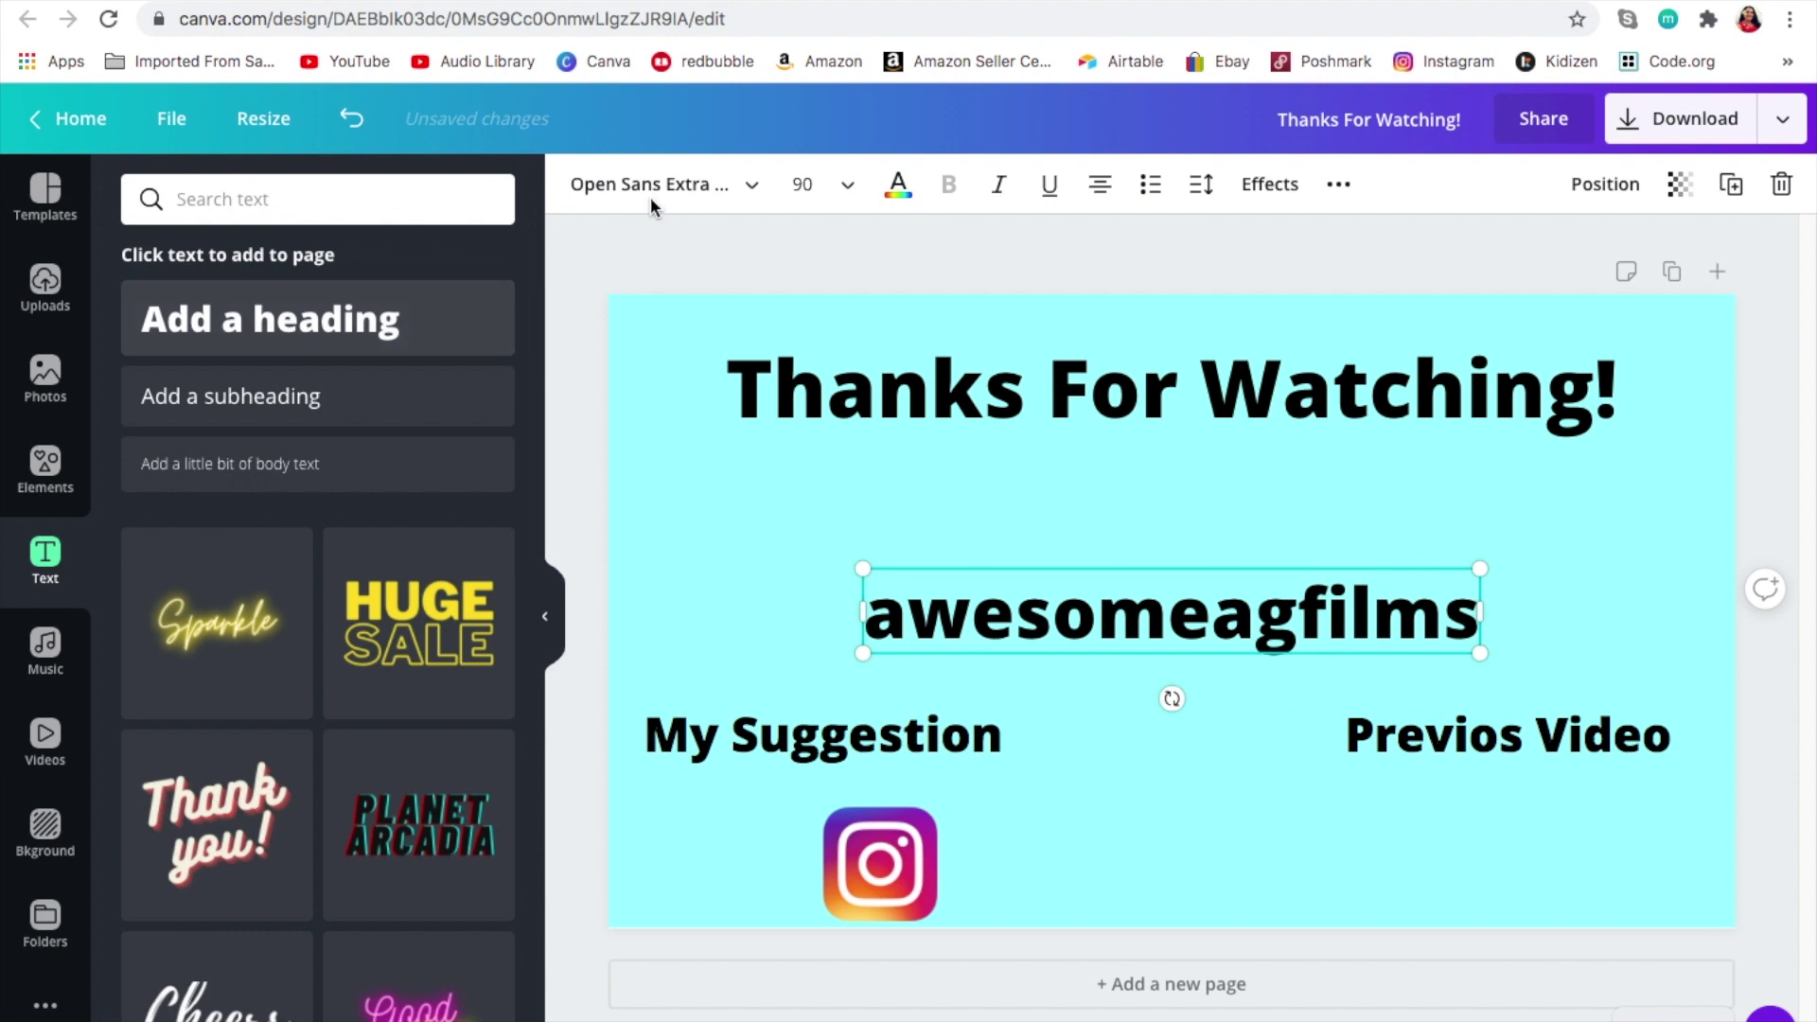
left_click_drag(1481, 570, 1376, 647)
left_click(1226, 532)
left_click(1173, 629)
left_click_drag(1174, 629, 1258, 880)
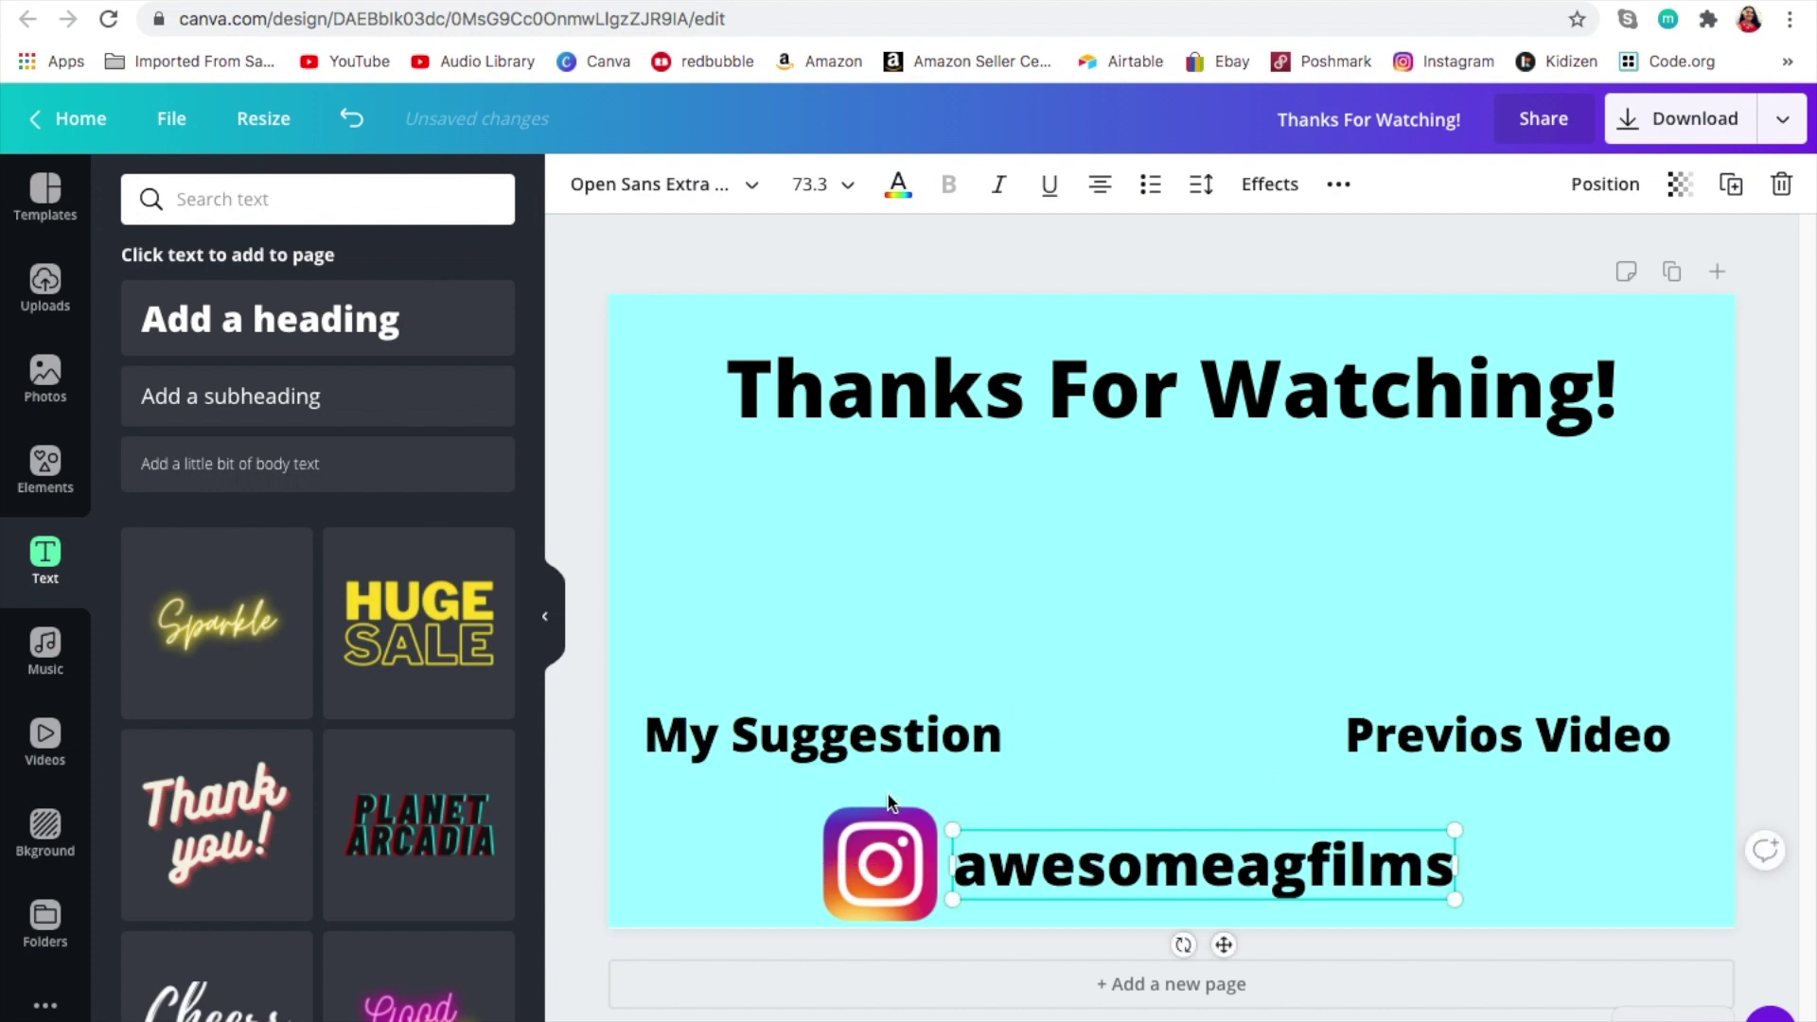
left_click_drag(763, 829, 1083, 713)
left_click(1087, 655)
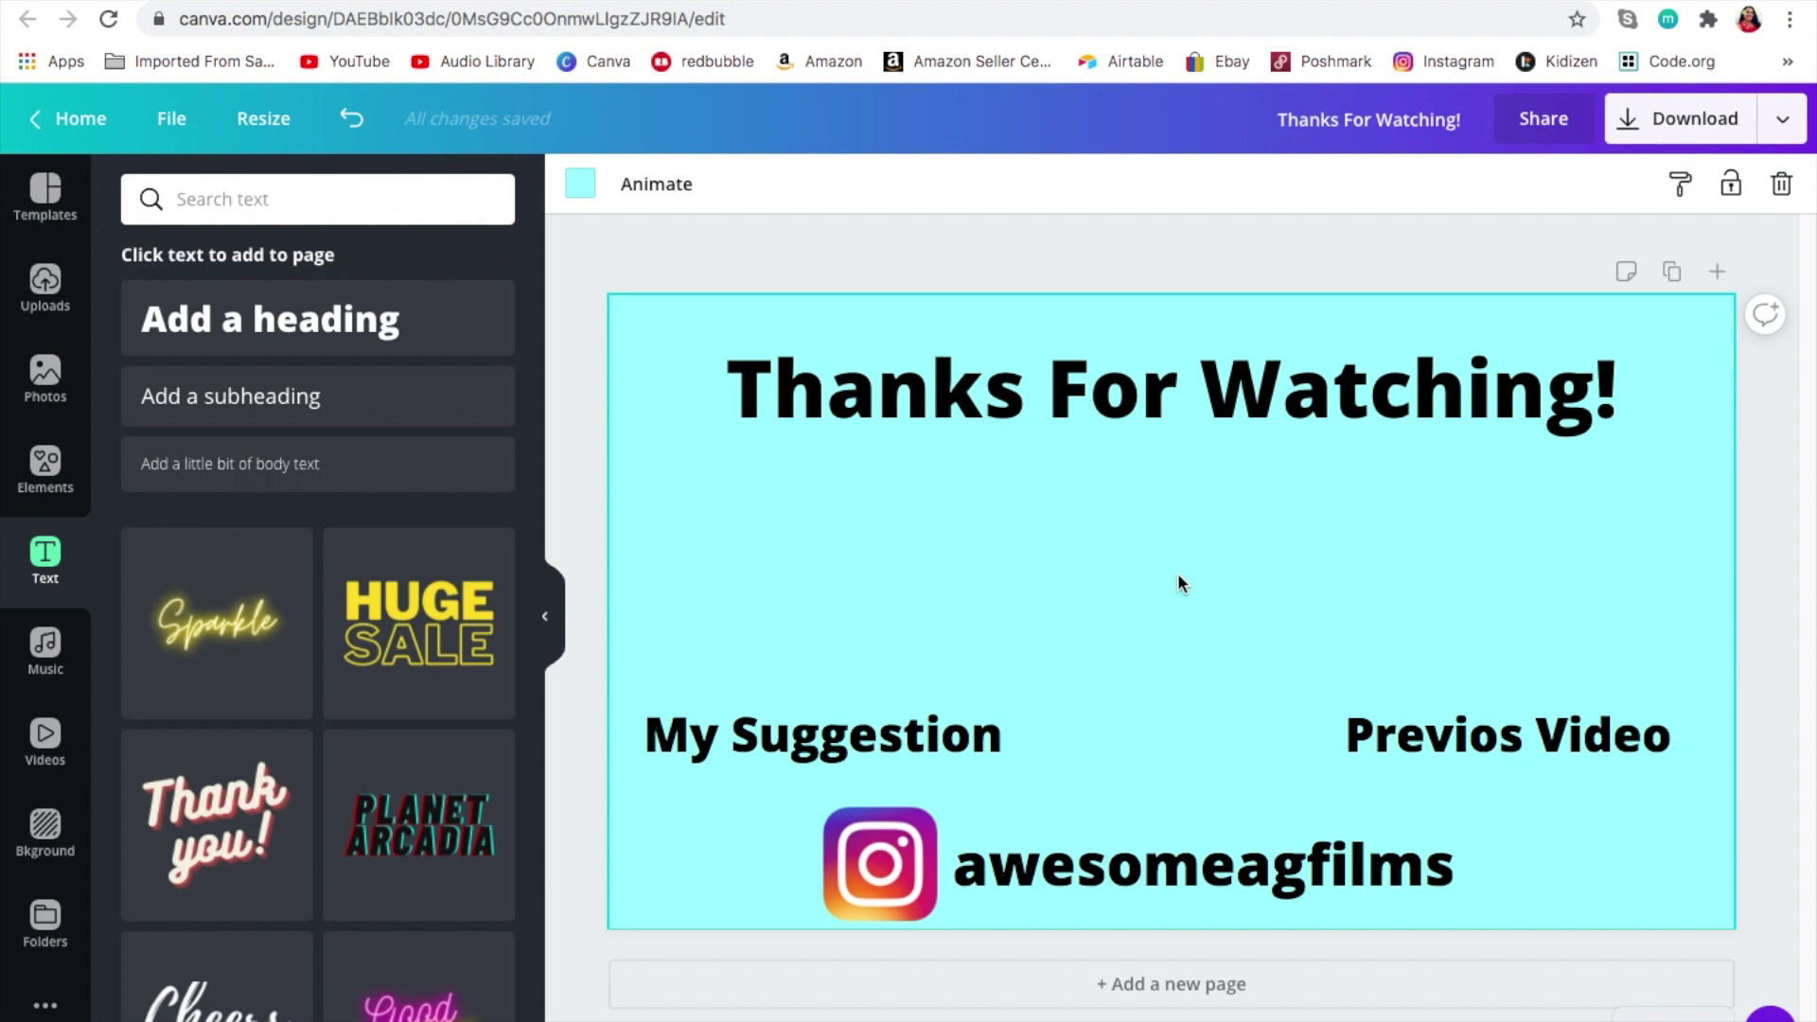
- Correct the label to 'Previous Video' and widen its box to fit one line
left_click(1508, 748)
left_click(1508, 747)
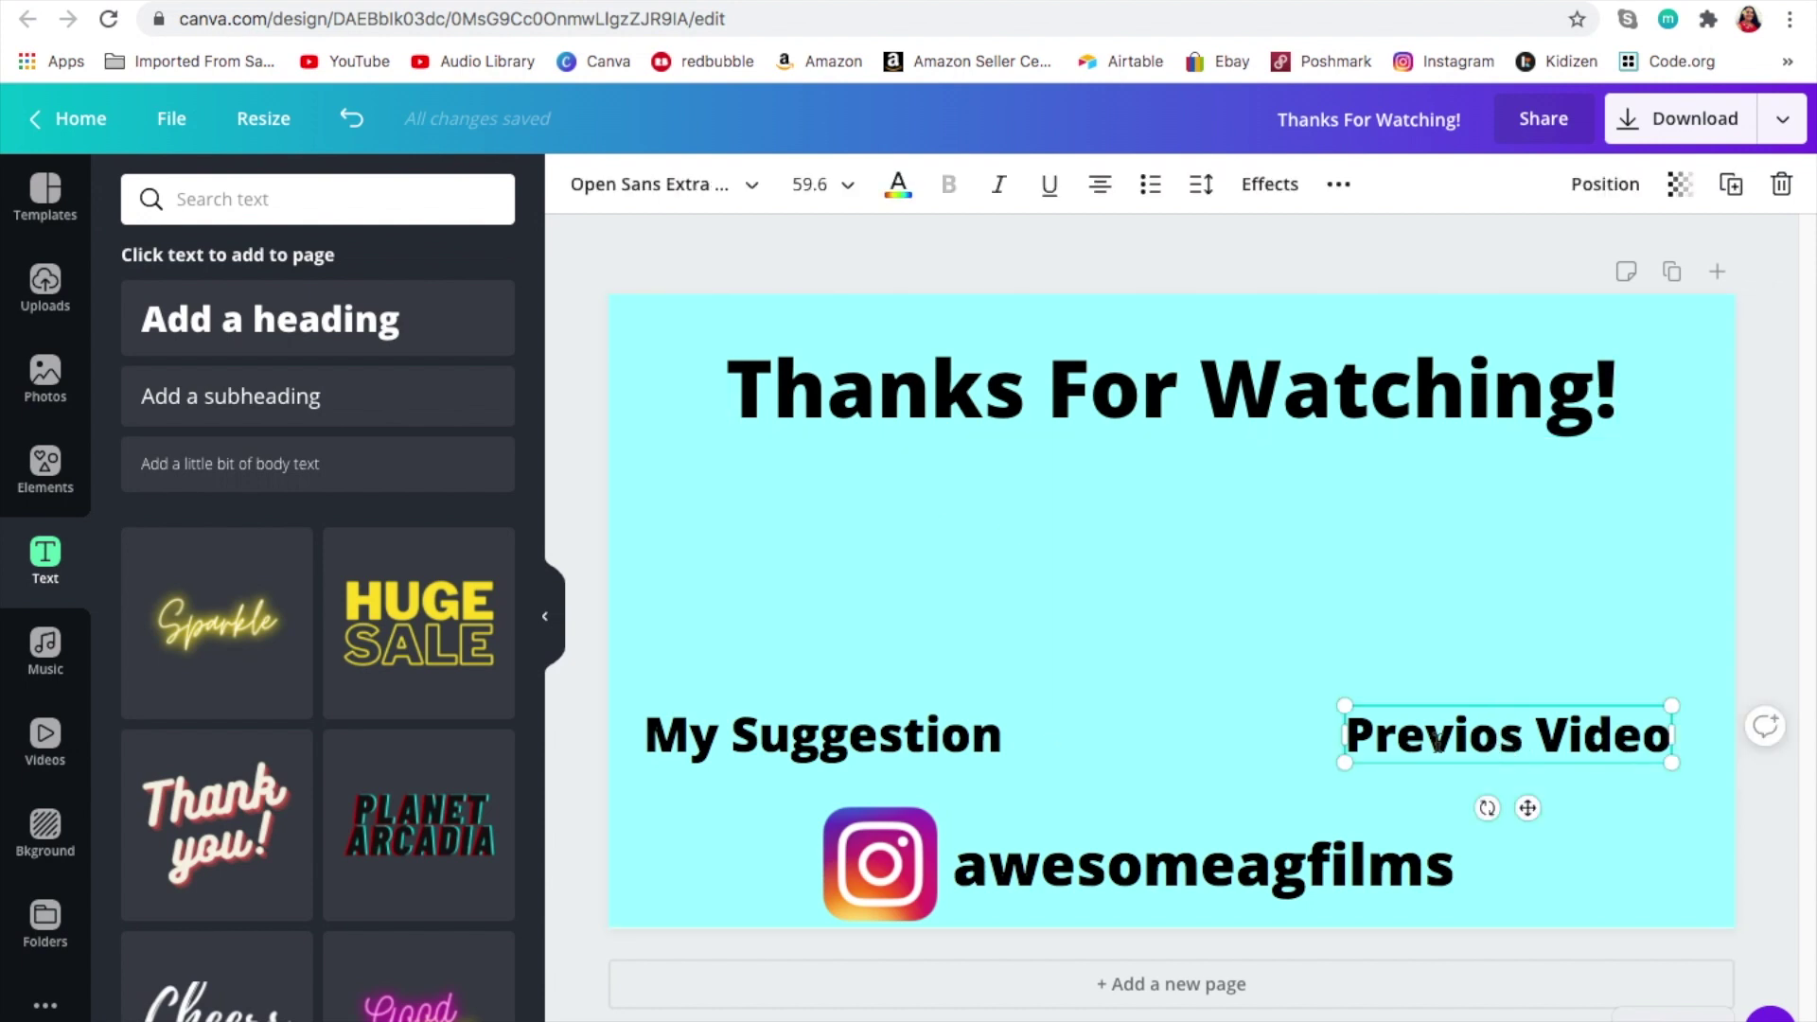
type("u")
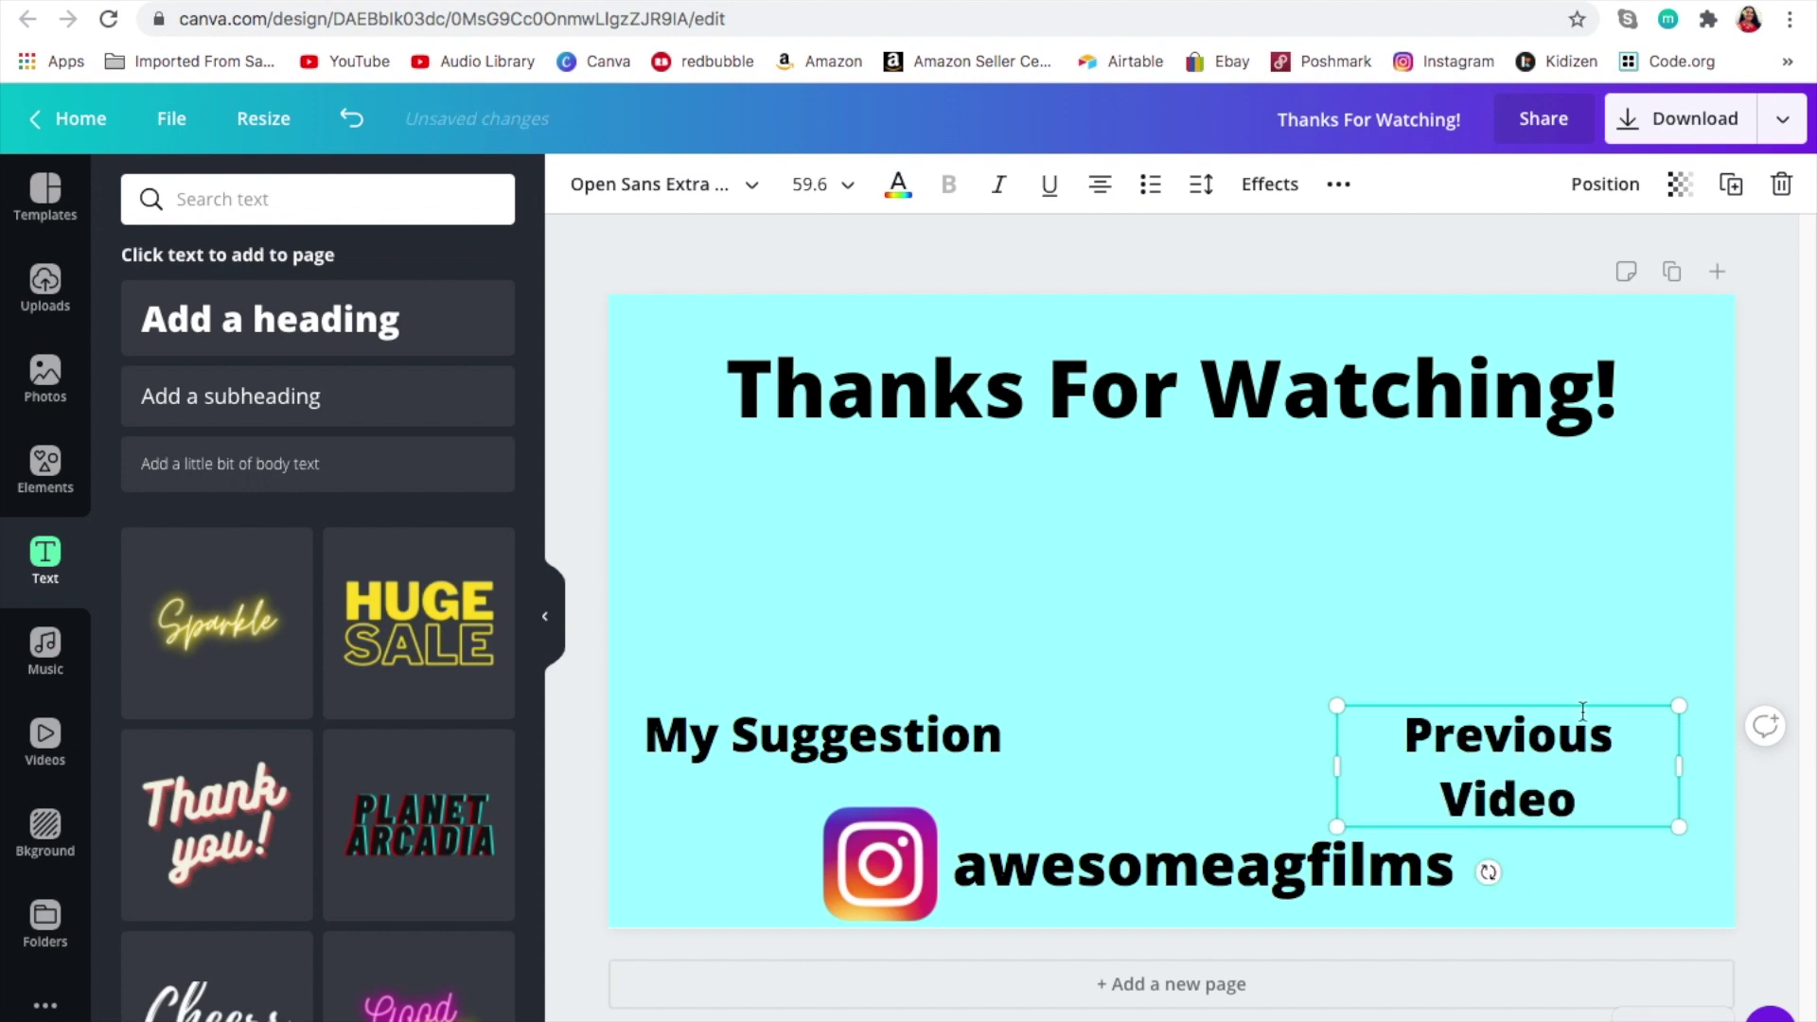
left_click_drag(1338, 762, 1266, 762)
left_click(1423, 619)
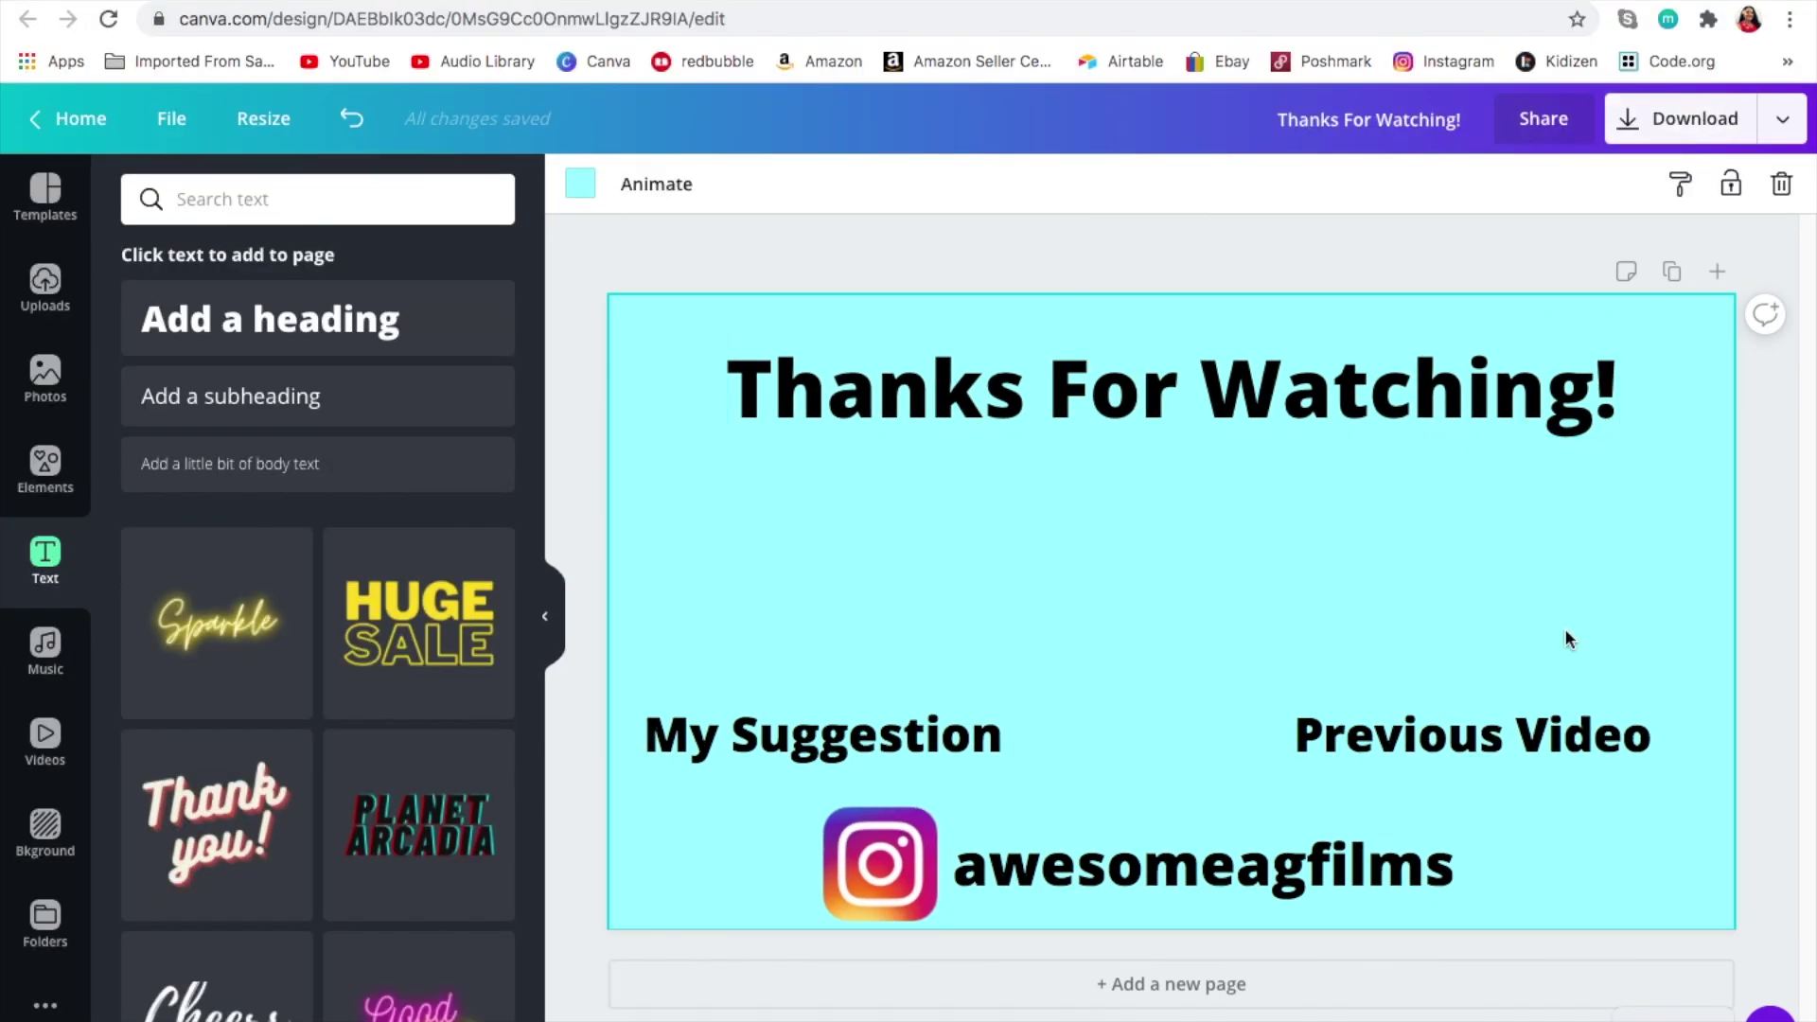
- Nudge 'Previous Video' and 'My Suggestion' slightly up so they line up
left_click(1386, 747)
left_click_drag(1386, 748, 1410, 737)
left_click_drag(652, 729, 662, 714)
left_click(1700, 112)
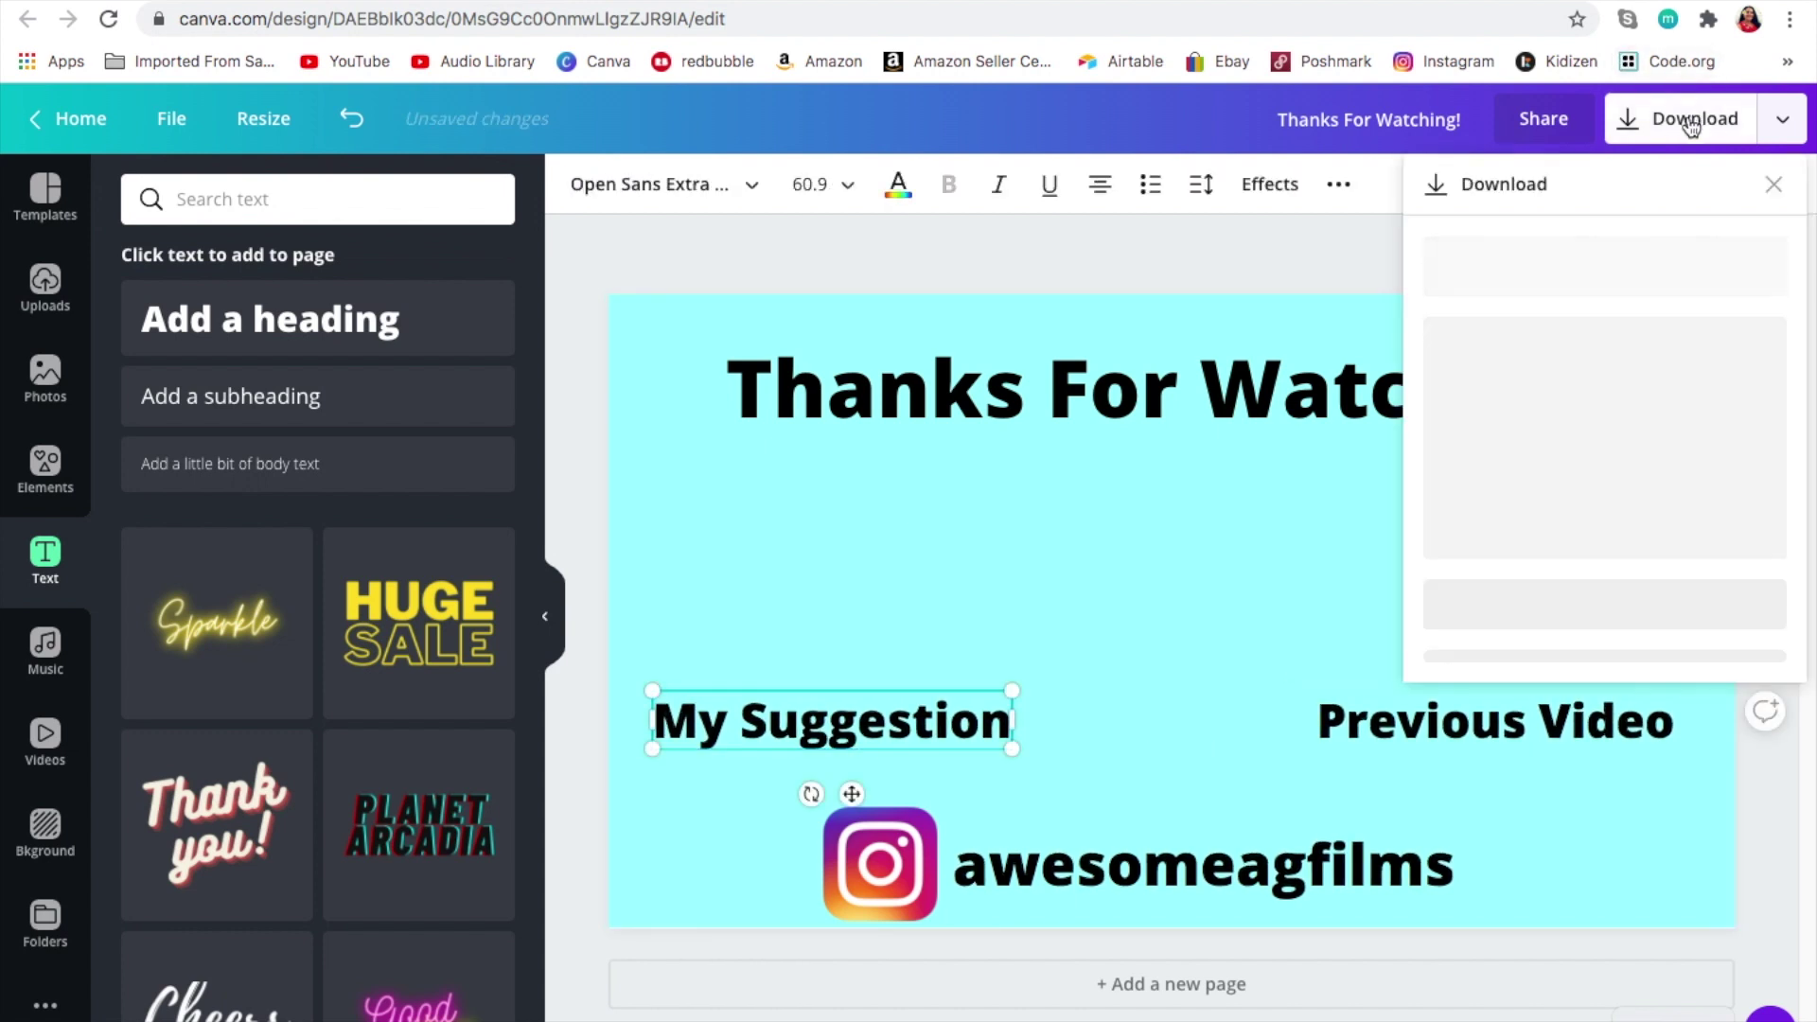
- Download the end screen as a JPG and close the saved-design confirmation
left_click(1655, 291)
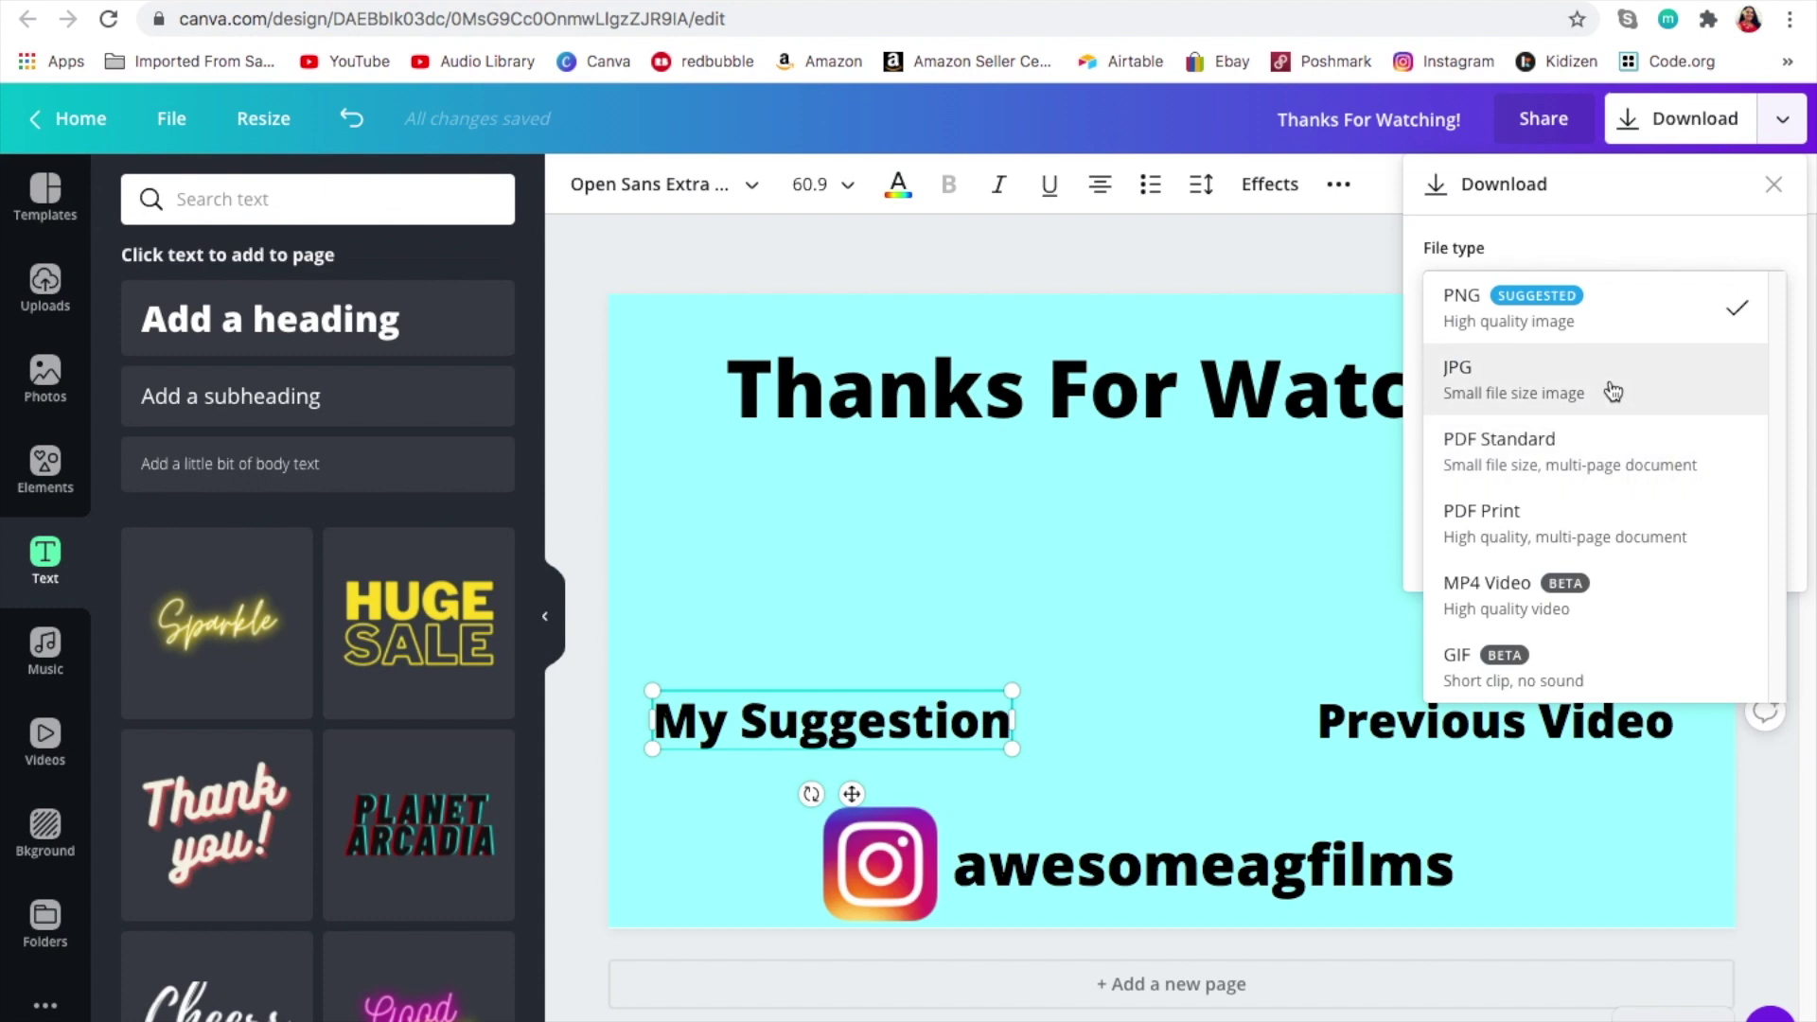
left_click(1614, 386)
left_click(1592, 533)
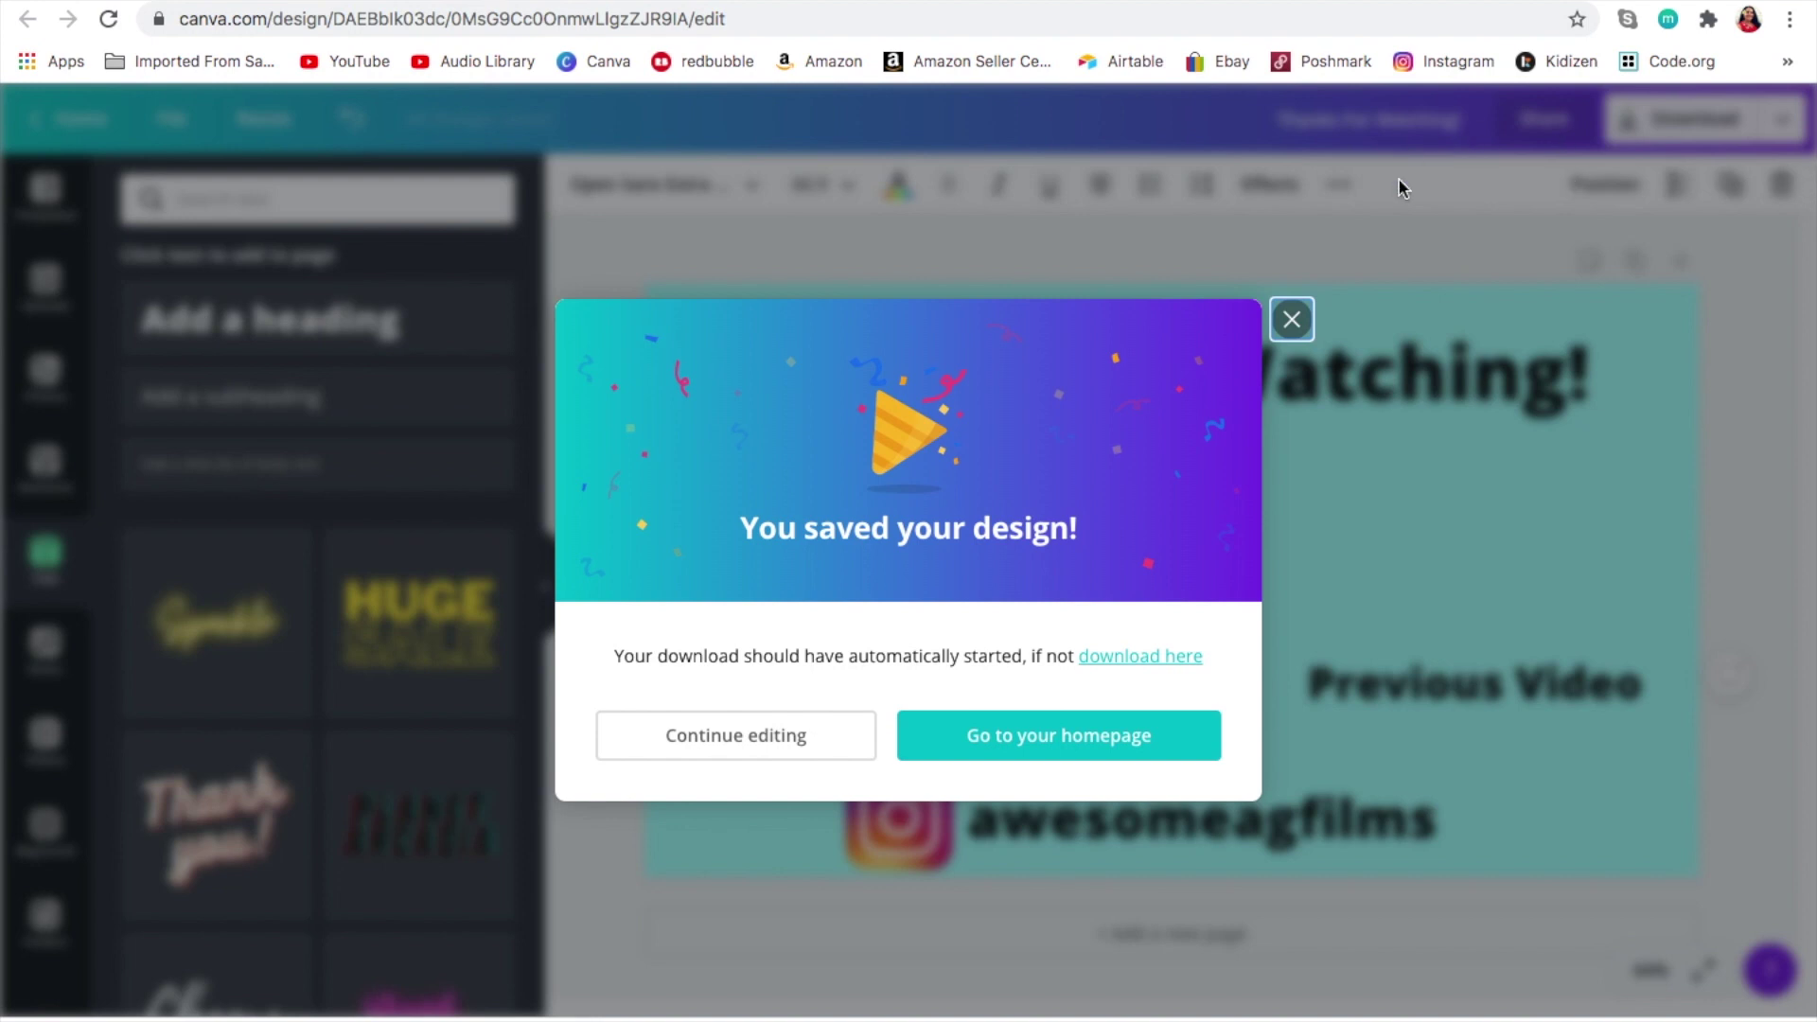
left_click(1292, 320)
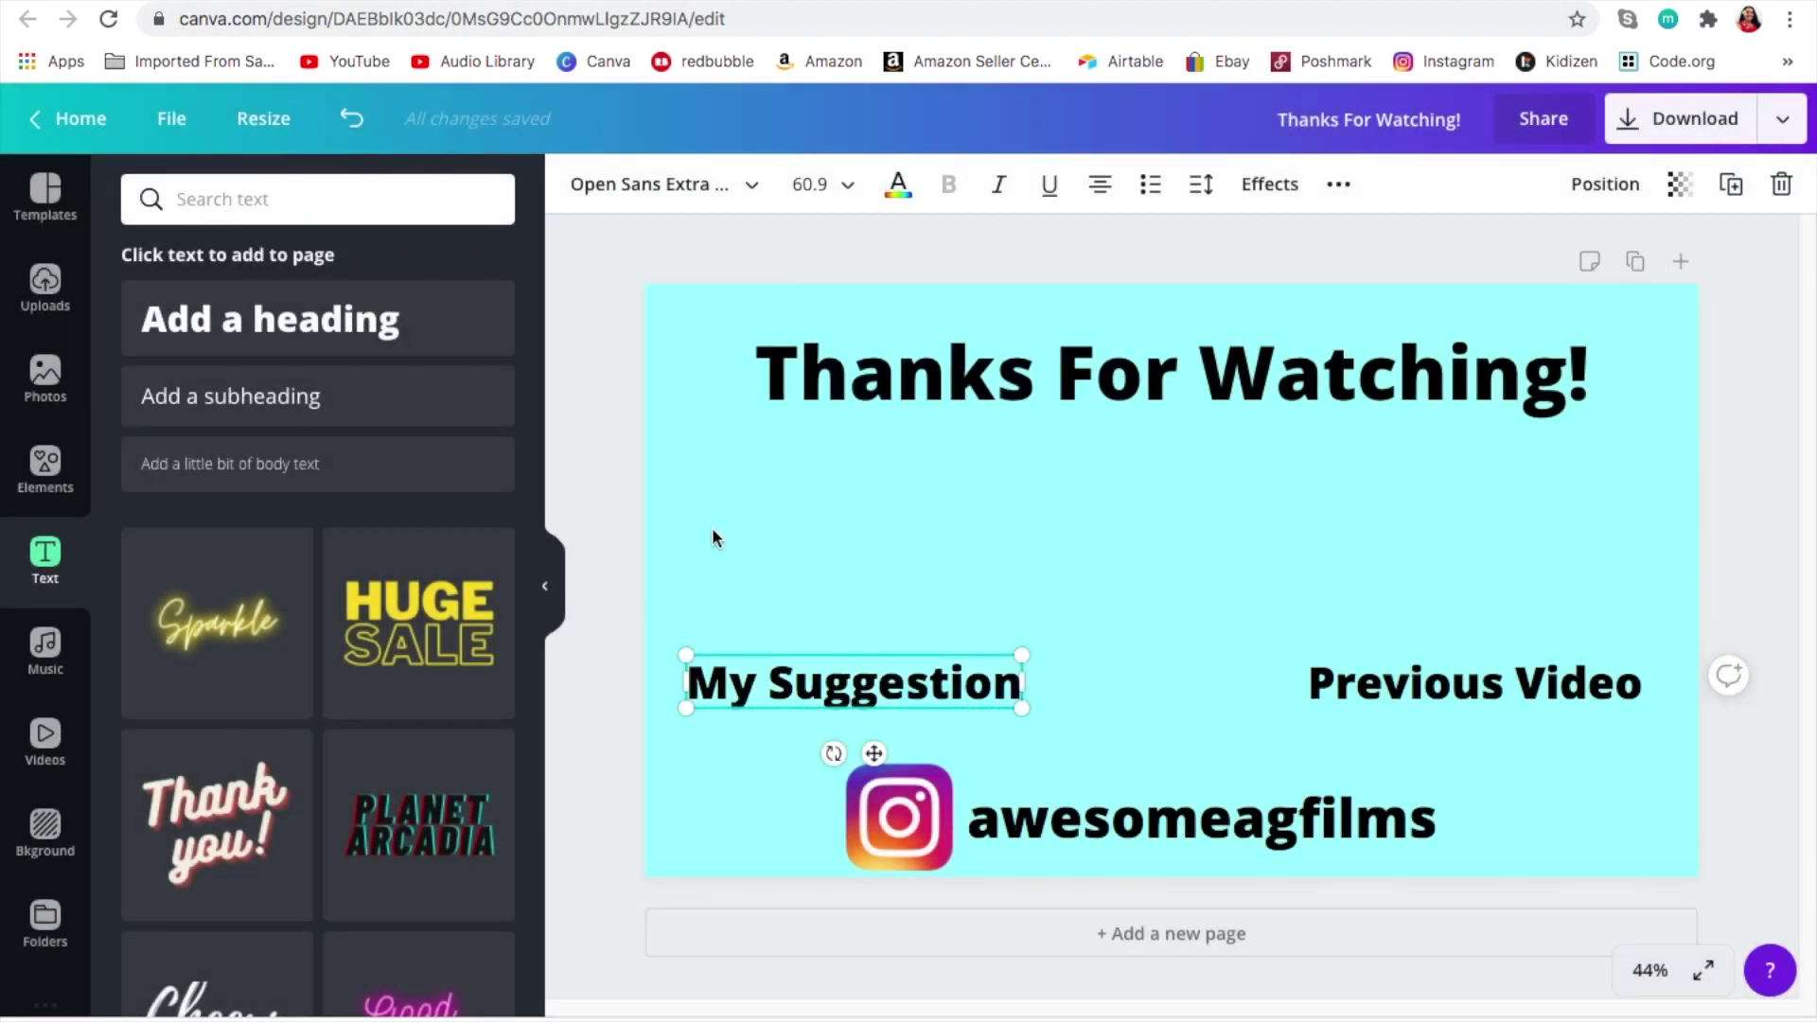